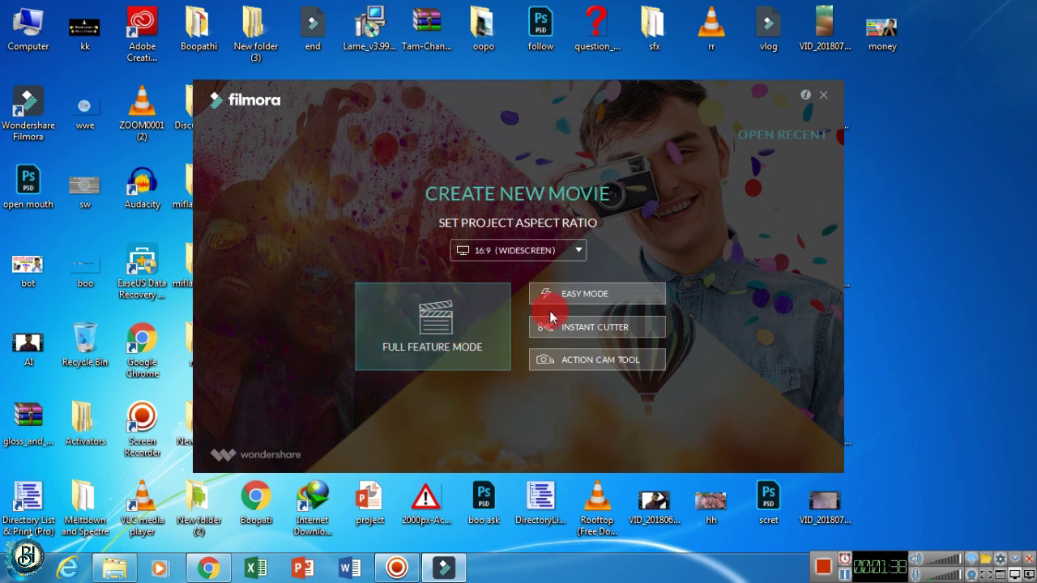
- Create a new movie project with the 16:9 (Widescreen) aspect ratio in Full Feature Mode
click(551, 252)
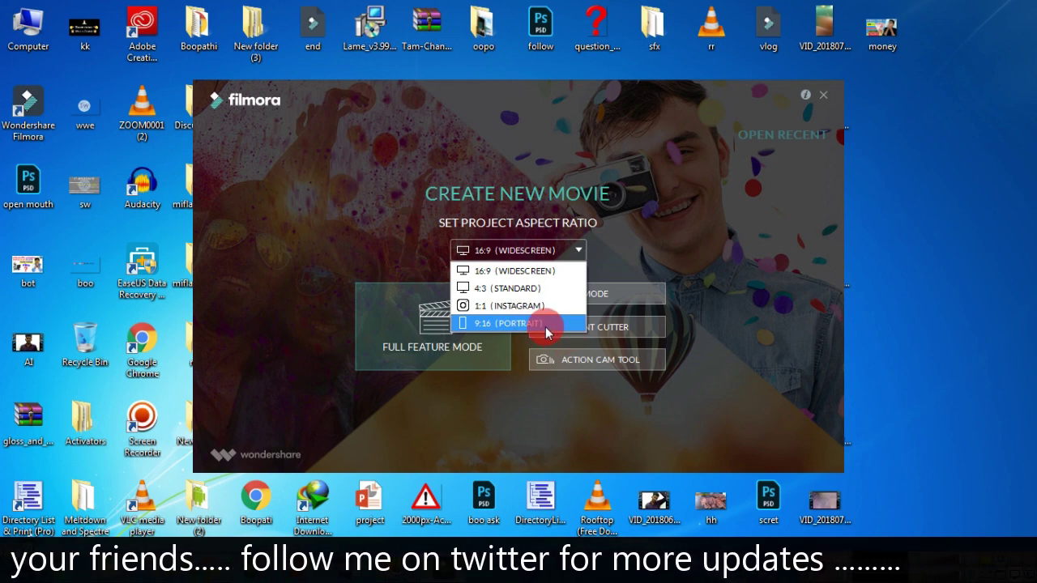
click(531, 275)
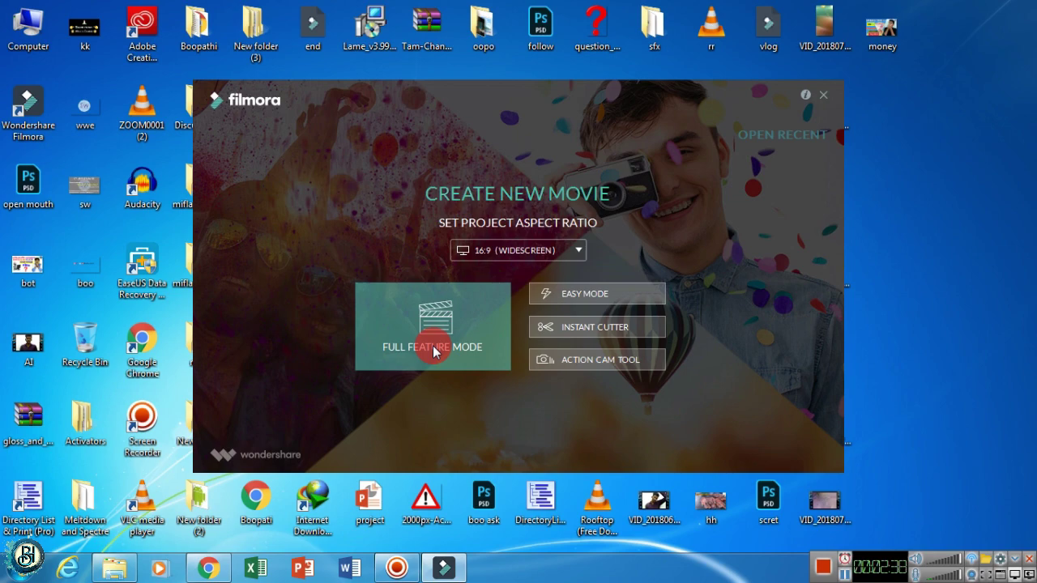
click(469, 349)
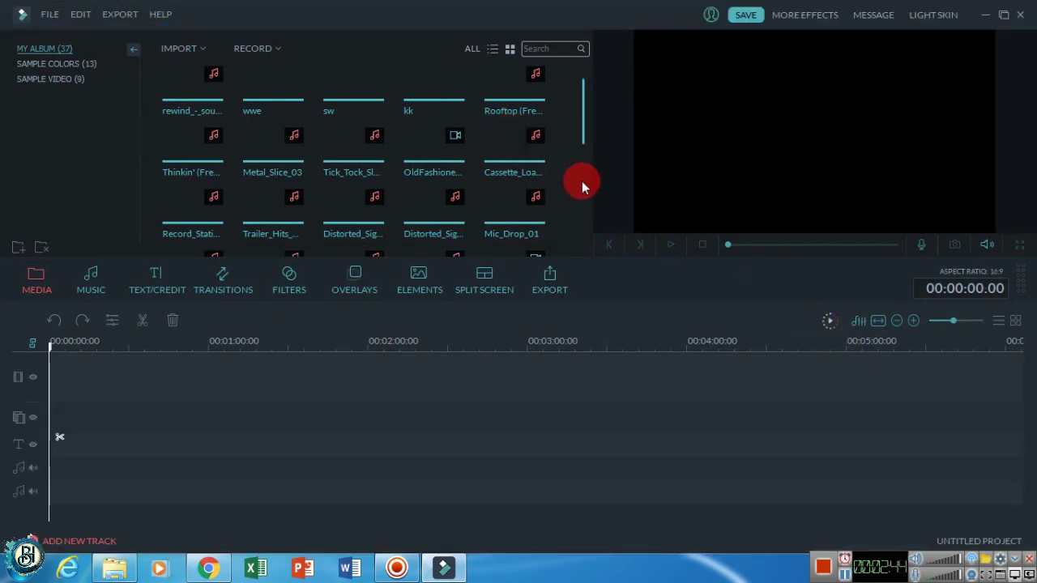
- Import the desktop video VID_20180701_203148_0 into the My Album media library, dismissing the Message Center window
drag(588, 120, 580, 212)
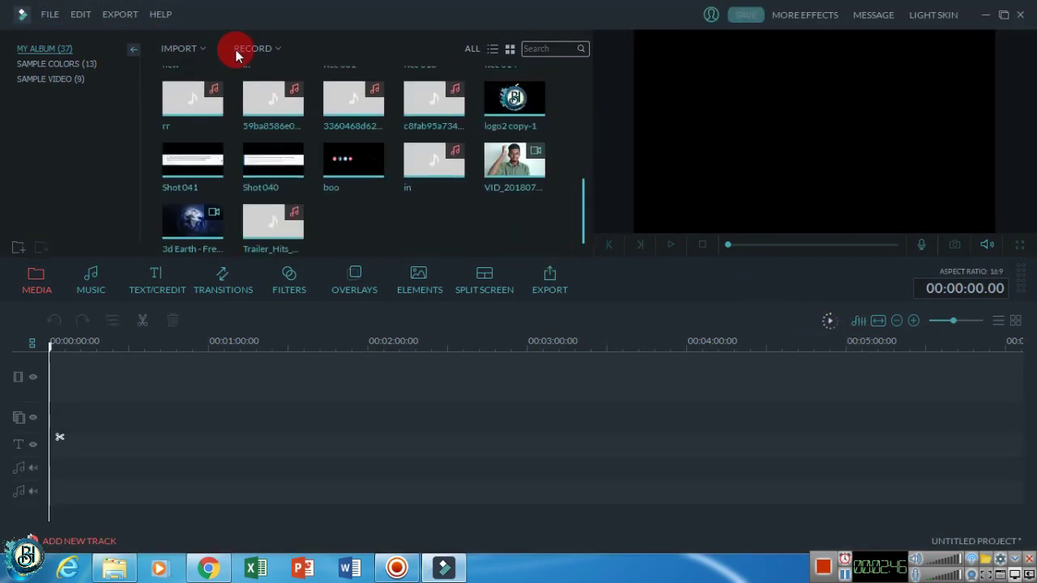
click(443, 569)
double_click(825, 25)
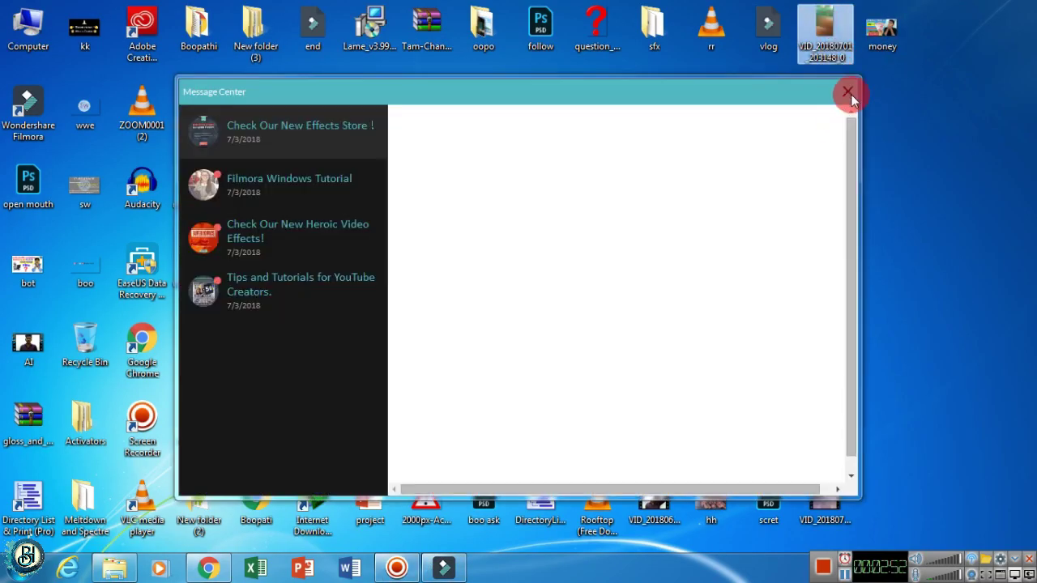
click(849, 90)
drag(825, 25, 372, 157)
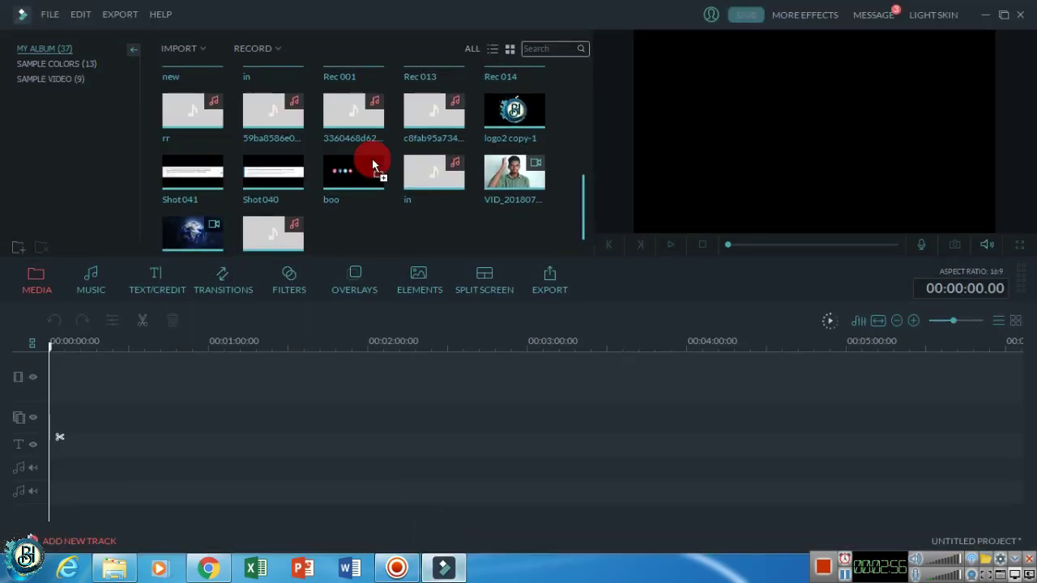
click(431, 244)
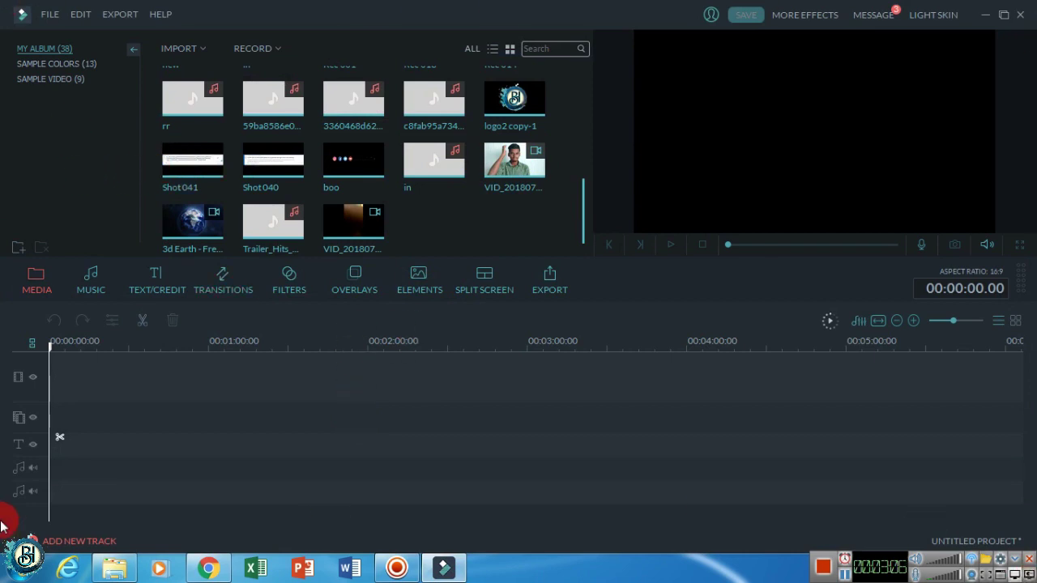
- Try the light skin for the interface and return to the dark skin
click(942, 17)
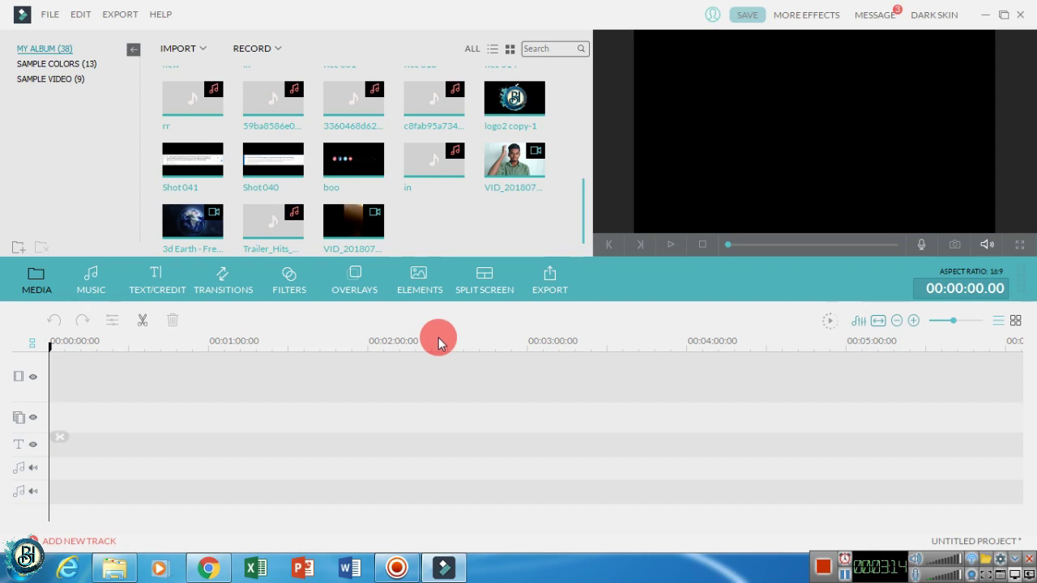
click(932, 17)
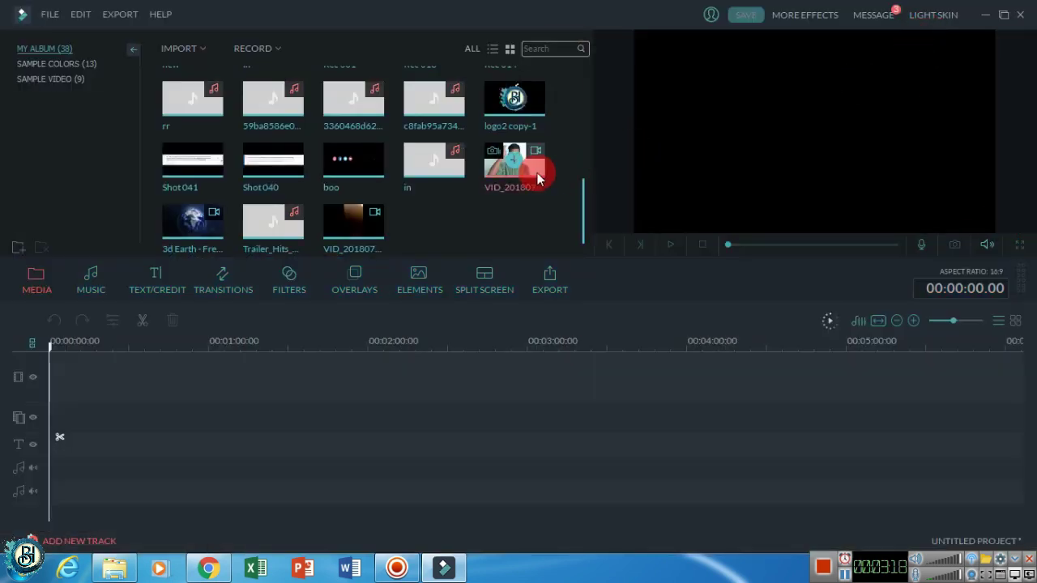
- Look through the sample colors and sample video collections and return to My Album
click(55, 64)
click(50, 79)
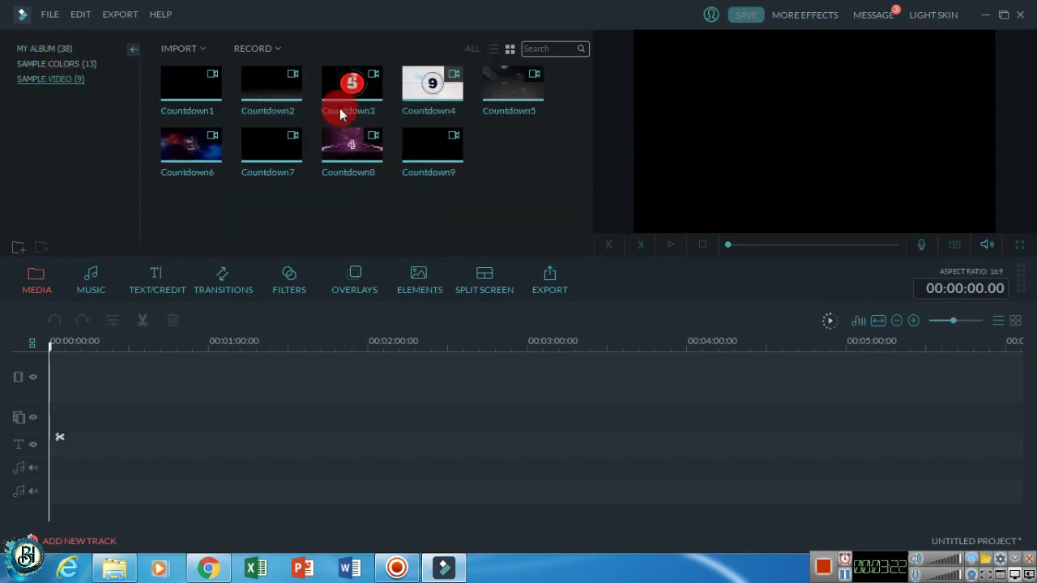
click(46, 47)
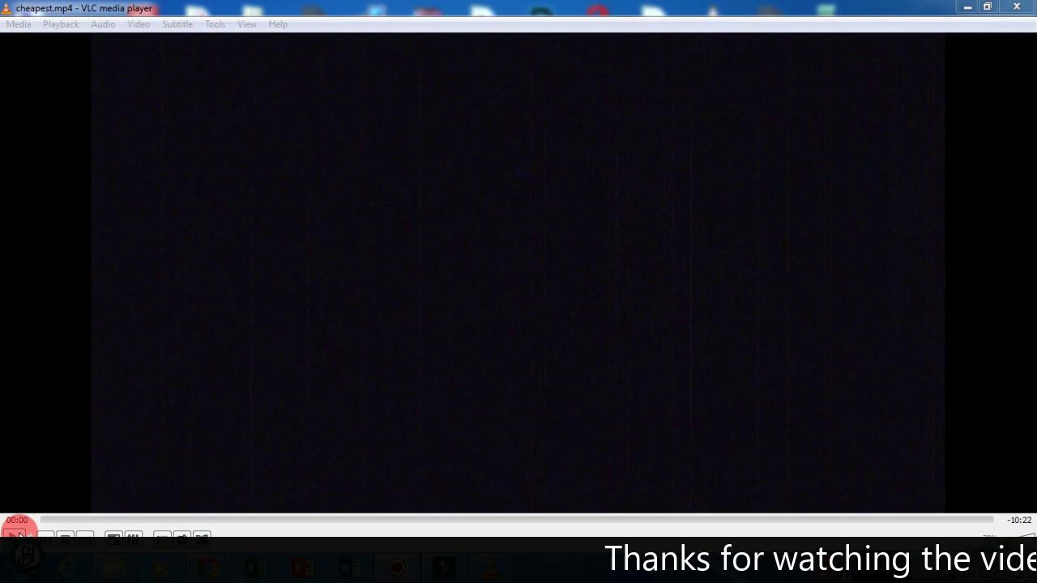
- Play cheapest.mp4 in VLC media player
click(15, 535)
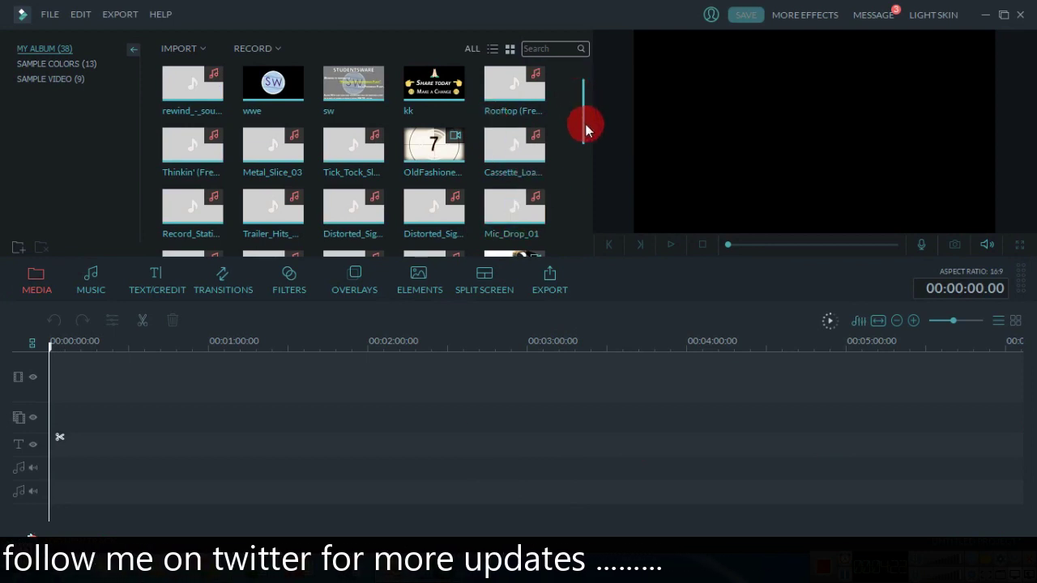
- Review the available options for importing media and for recording in the media library
drag(586, 127, 571, 233)
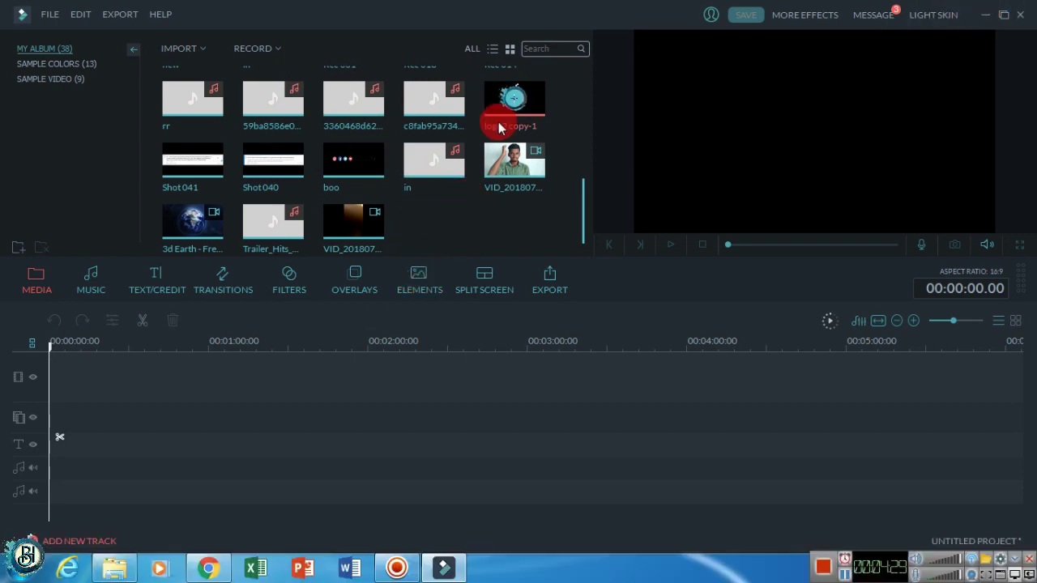
click(194, 50)
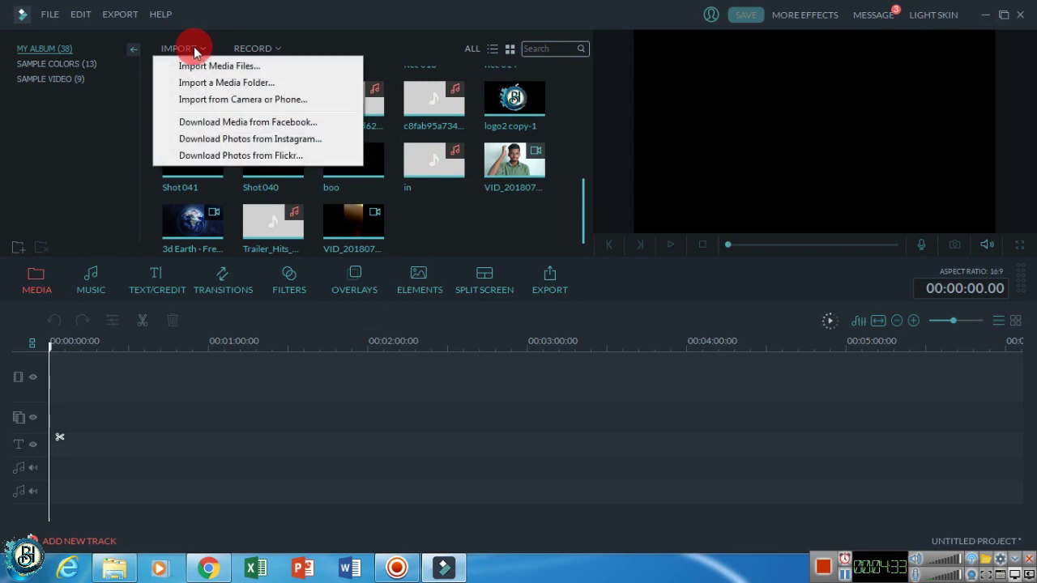
click(423, 219)
click(253, 51)
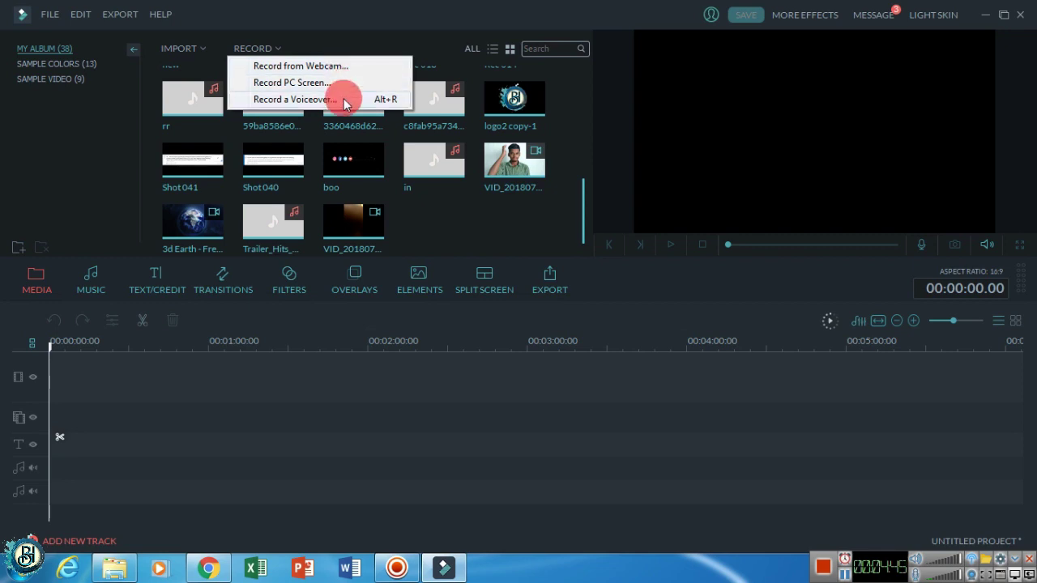
click(496, 223)
- Place the video of the man in the checked shirt at the start of the main video track
drag(514, 160, 162, 407)
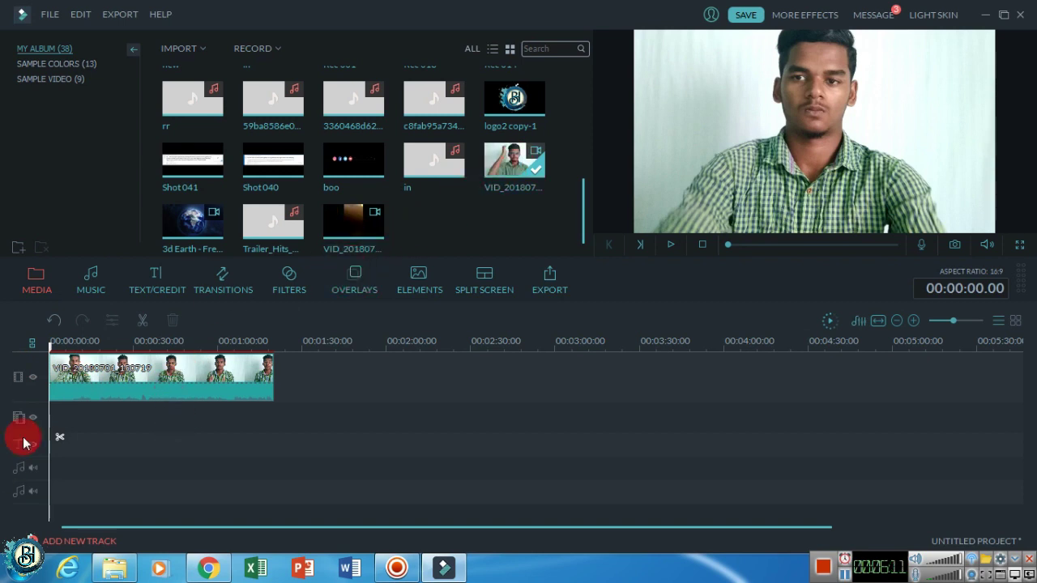
click(132, 392)
- Try VID_20180701_203148_0 as a slightly reduced picture-in-picture overlay along the frame's left edge, and delete it from the timeline
drag(363, 223, 179, 419)
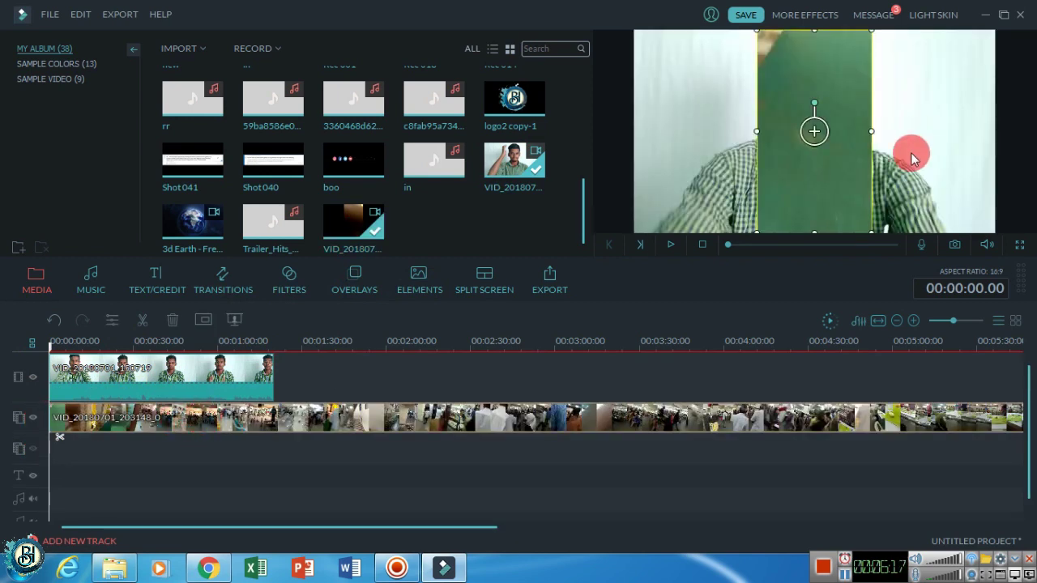
drag(910, 155, 724, 167)
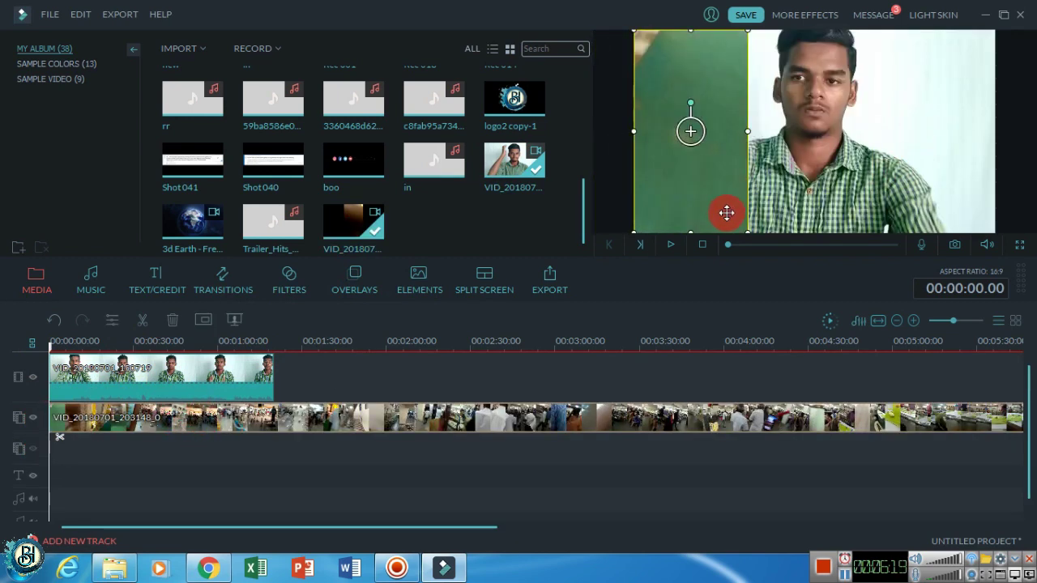
drag(746, 232, 731, 202)
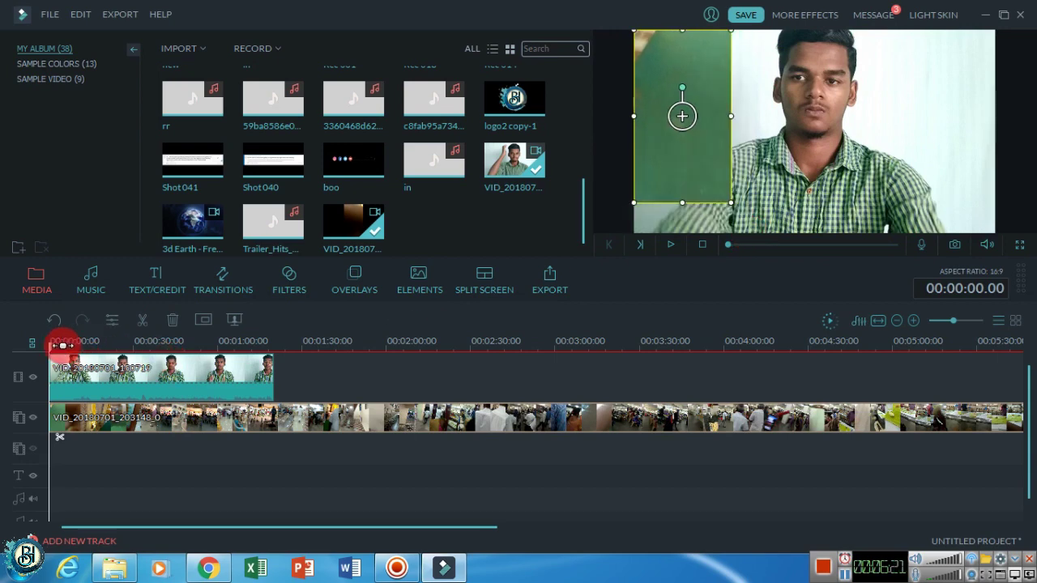
drag(54, 348, 29, 348)
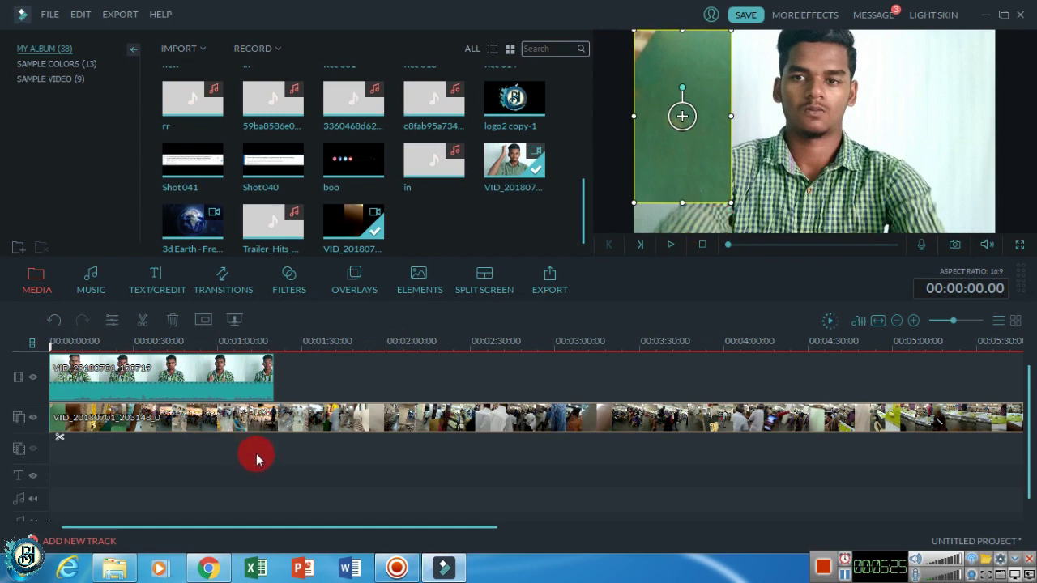
click(169, 324)
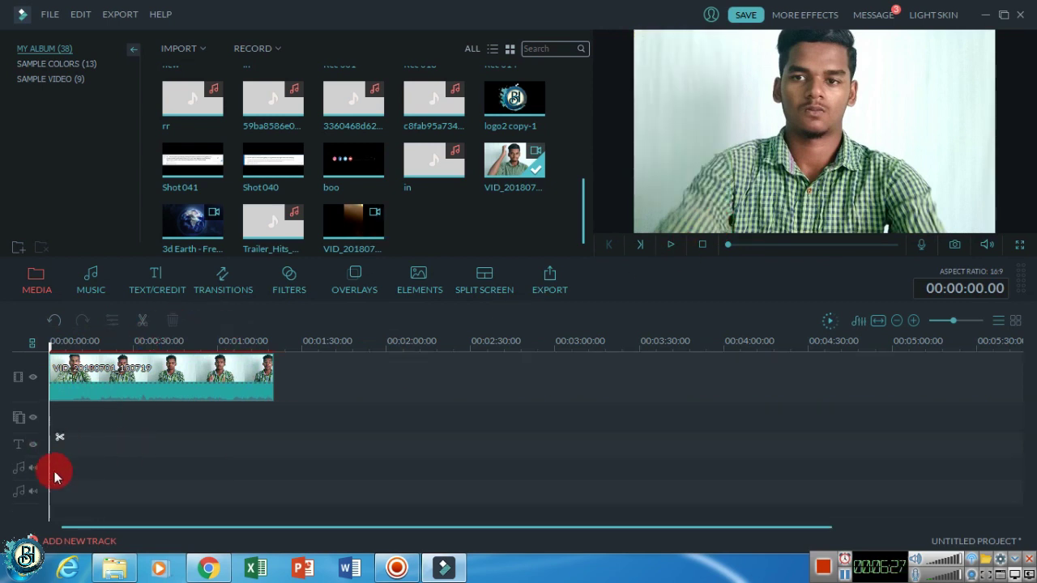
- Try 10 music tracks and 5 text tracks in the Track Manager and discard the settings
click(50, 540)
click(523, 298)
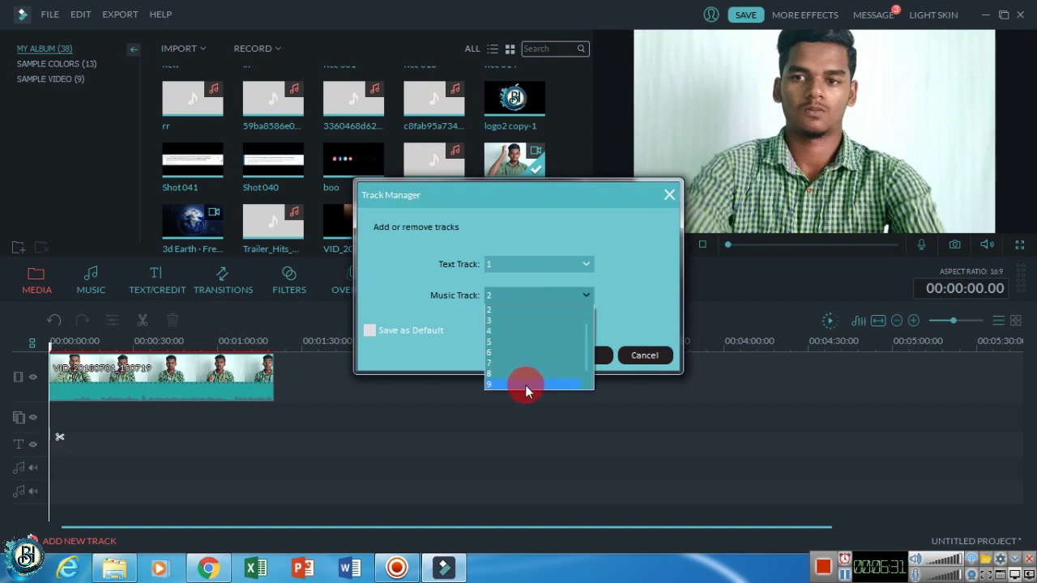
scroll(525, 385, down, 1)
click(531, 386)
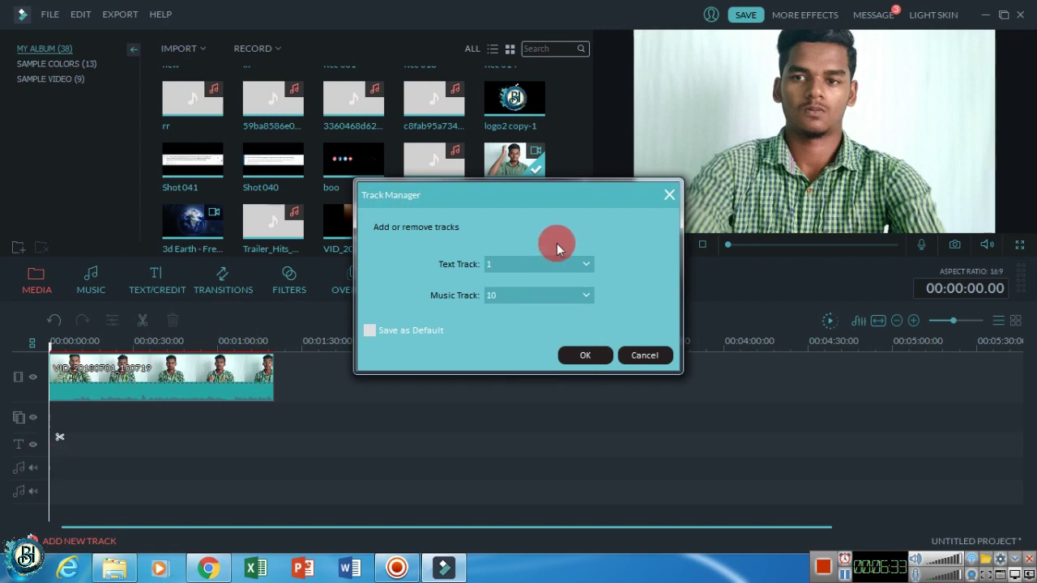
click(559, 265)
click(553, 323)
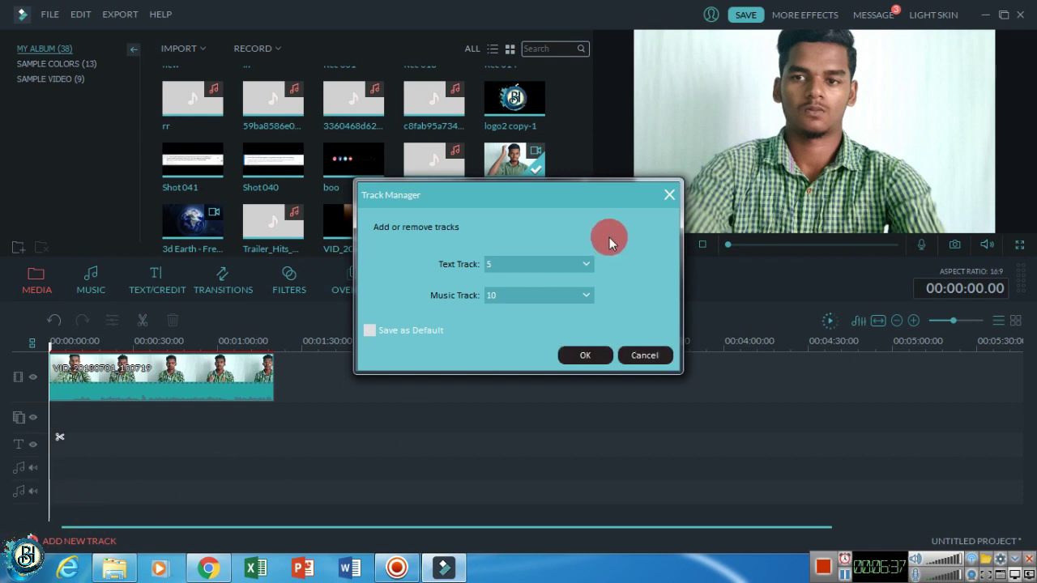
click(669, 197)
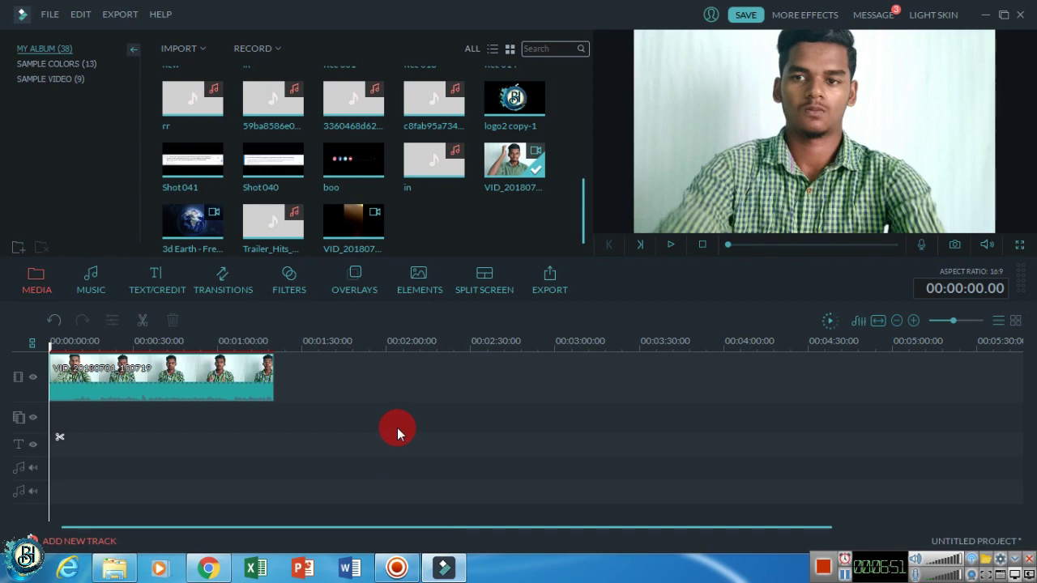
- Try the Young & Bright song Drift - Drift at the start of the first music track, and delete it
click(97, 288)
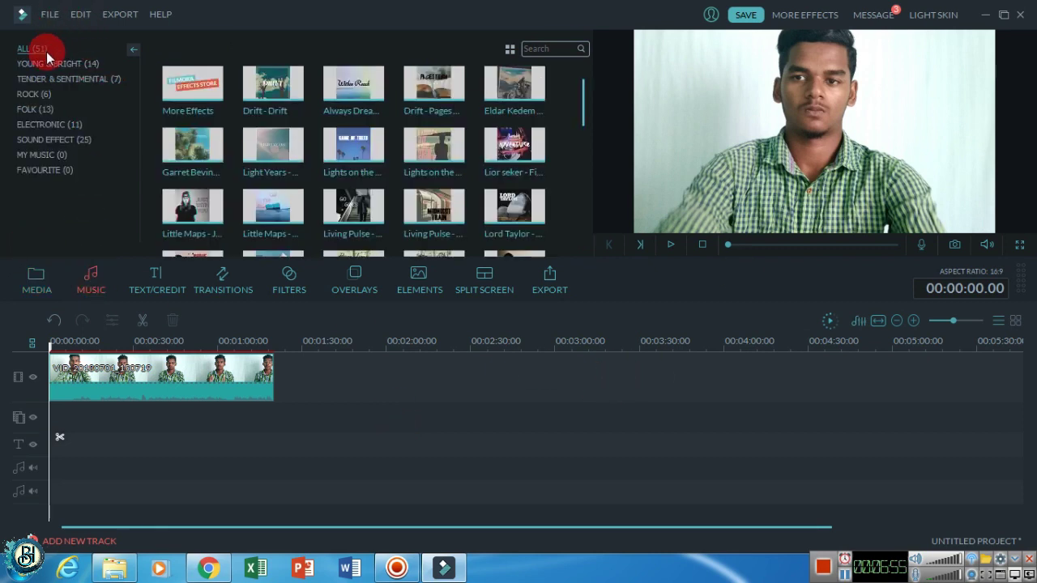
drag(583, 98, 575, 46)
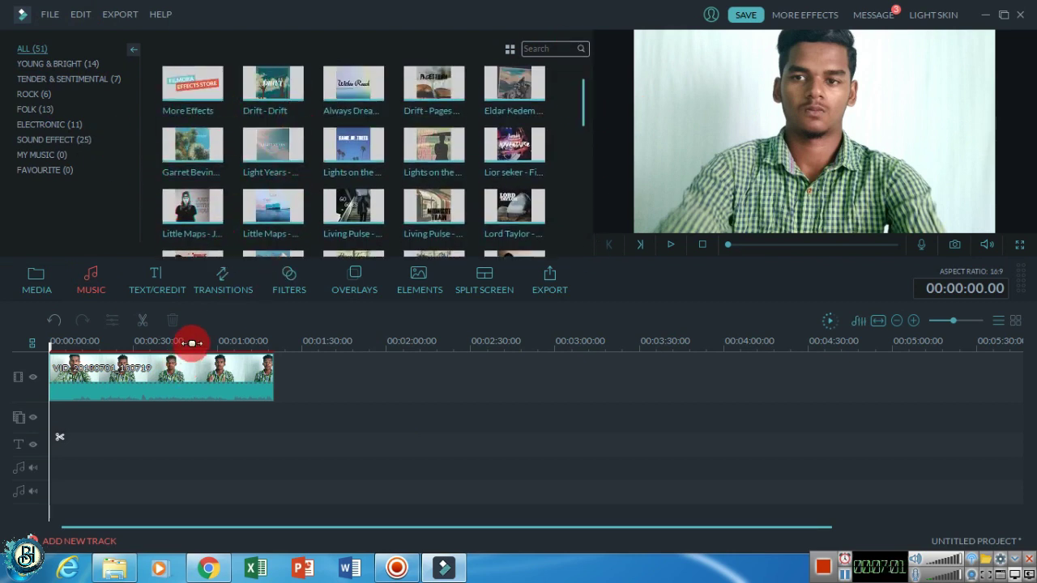
click(74, 64)
drag(173, 74, 78, 478)
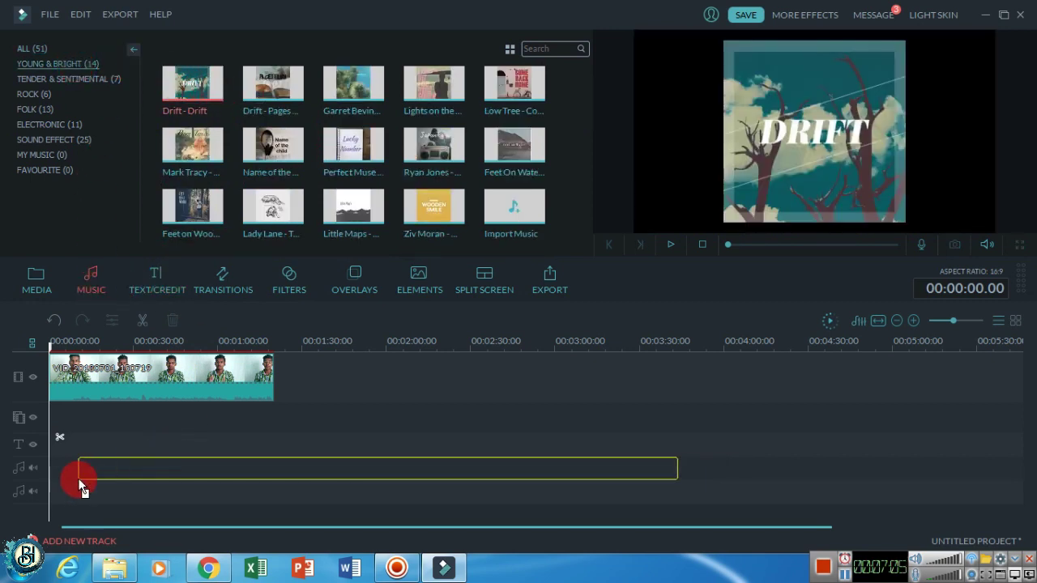
drag(134, 451, 52, 457)
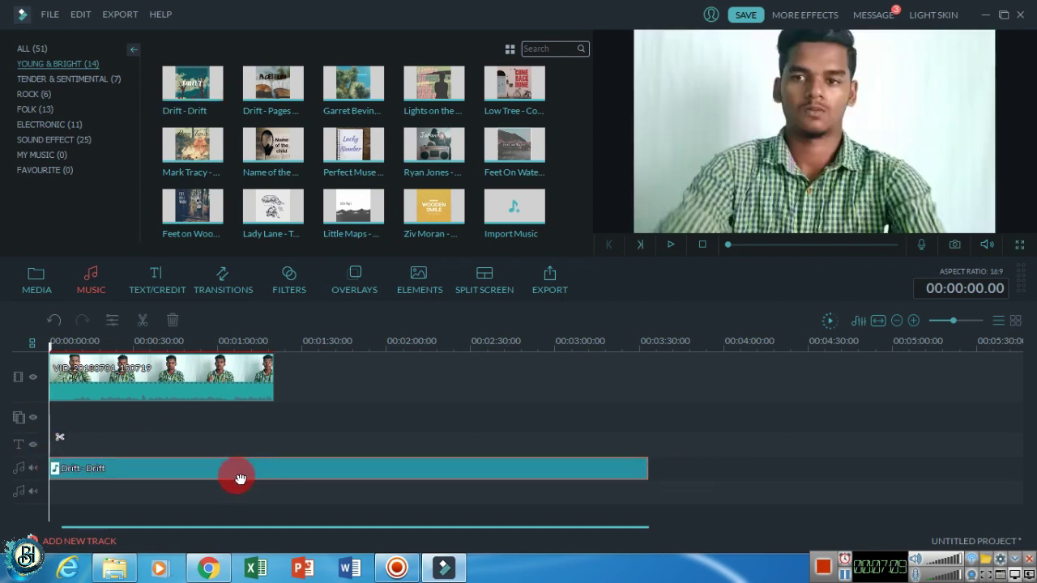
click(173, 323)
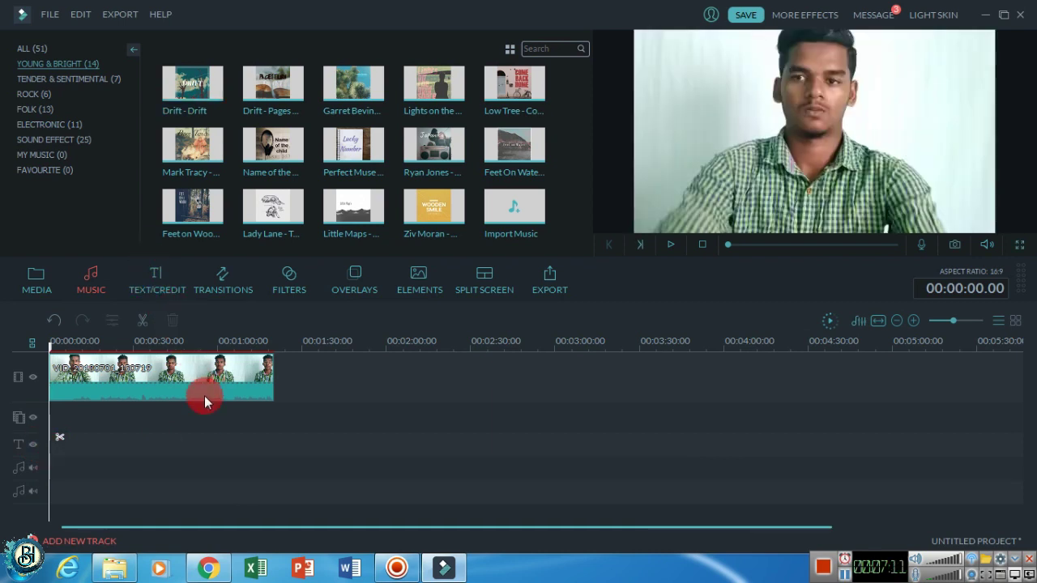
- Show all text and credit presets in the library
click(157, 282)
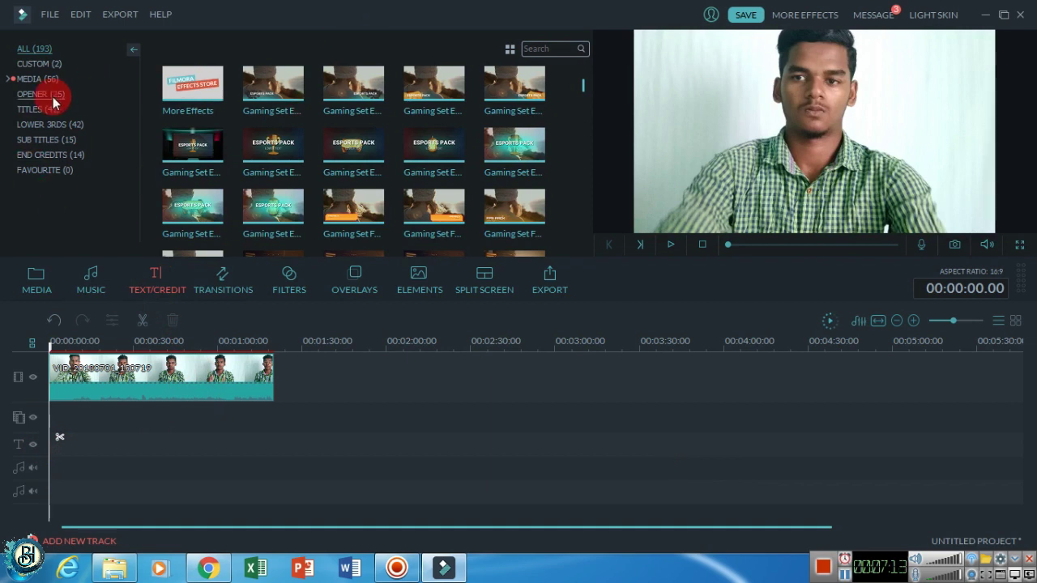
click(38, 55)
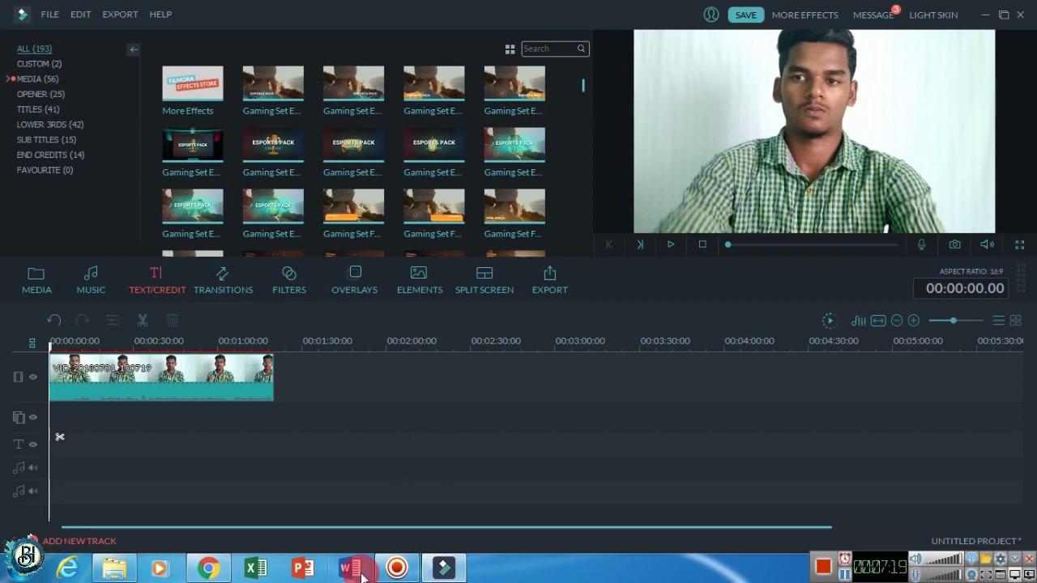
- Switch to Chrome and look through the free effects packs in the Filmora effects store
click(209, 567)
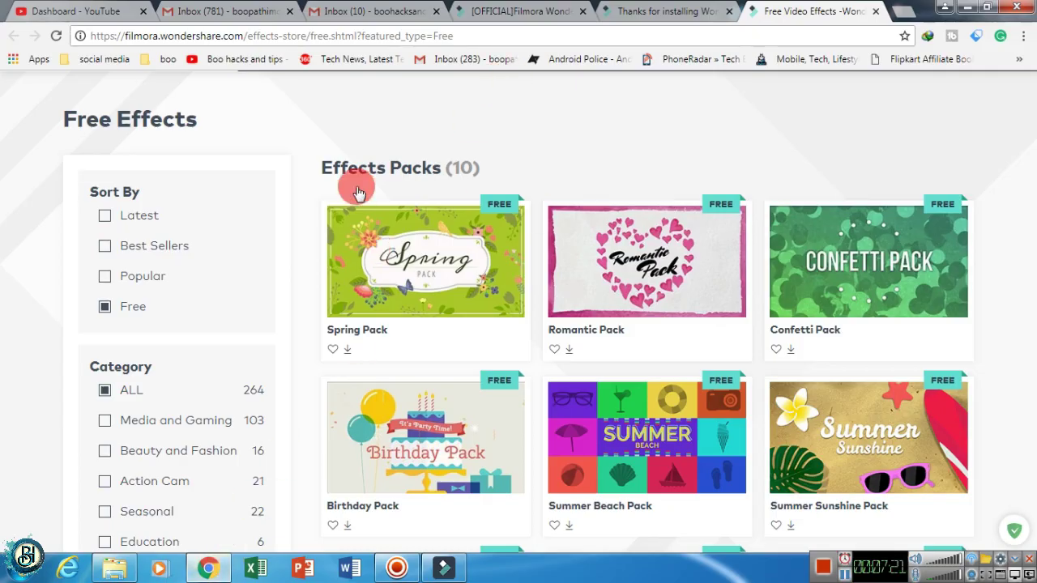
scroll(451, 254, down, 3)
scroll(452, 254, up, 5)
scroll(157, 451, down, 2)
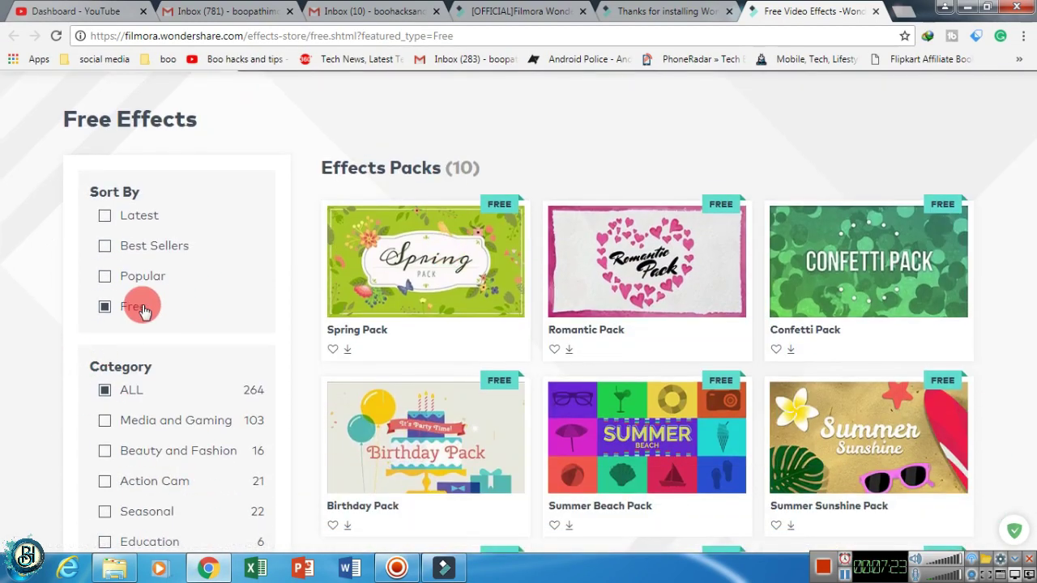
scroll(546, 251, down, 4)
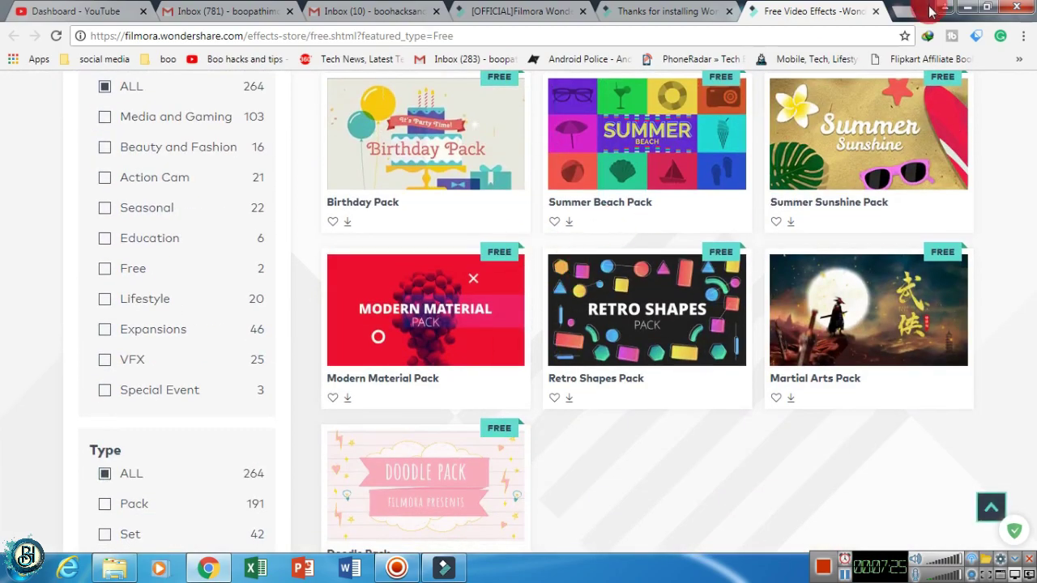
- Switch back to Filmora, place the Title 2 preset at the start of the text track, and preview it over the video
click(972, 10)
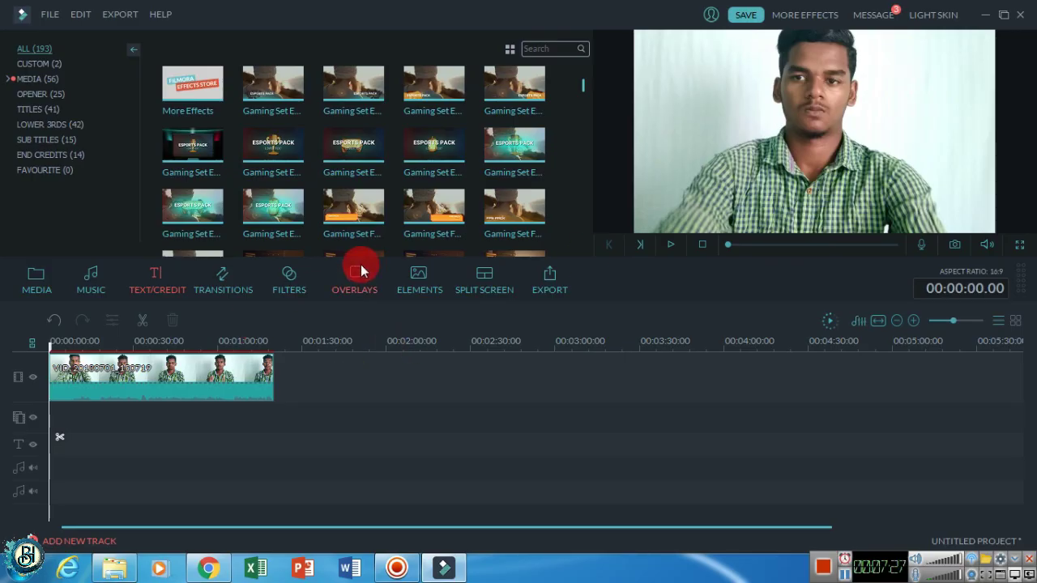
click(38, 109)
drag(289, 108, 48, 401)
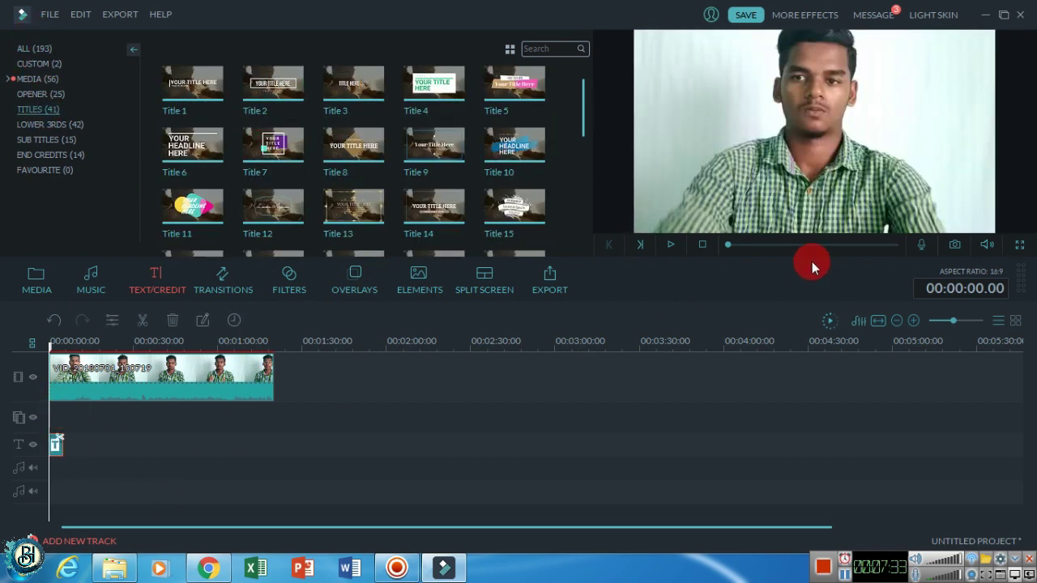
click(670, 246)
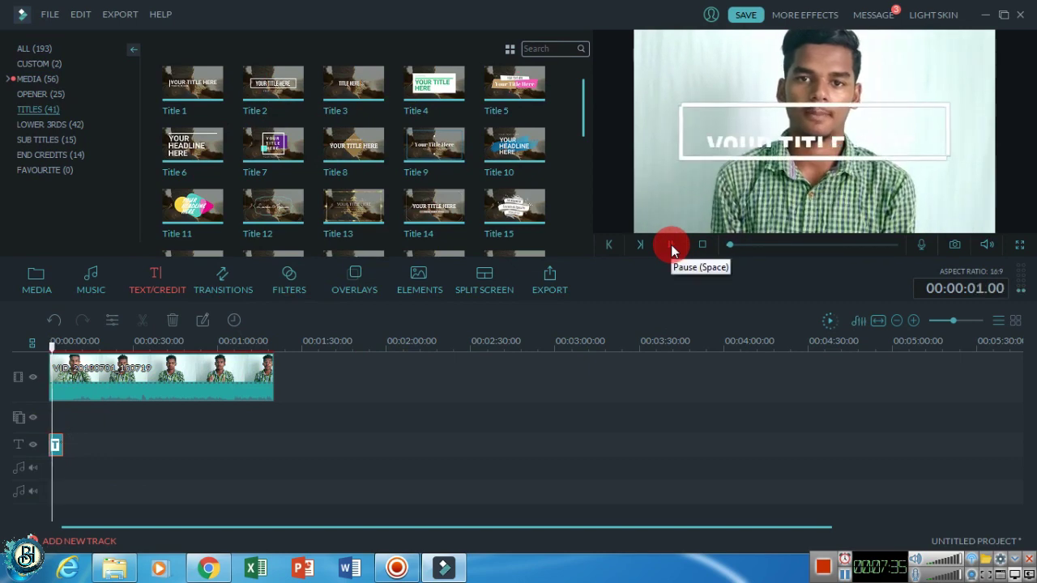
click(671, 247)
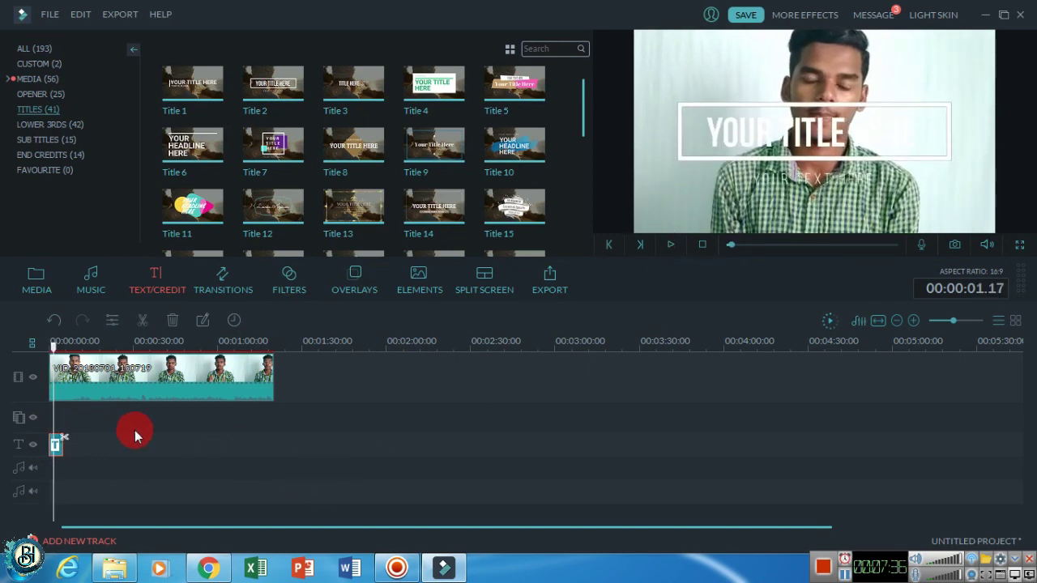
- Try the heading text "boo" centred in the title's frame, preview it over the video, and delete the title
click(205, 324)
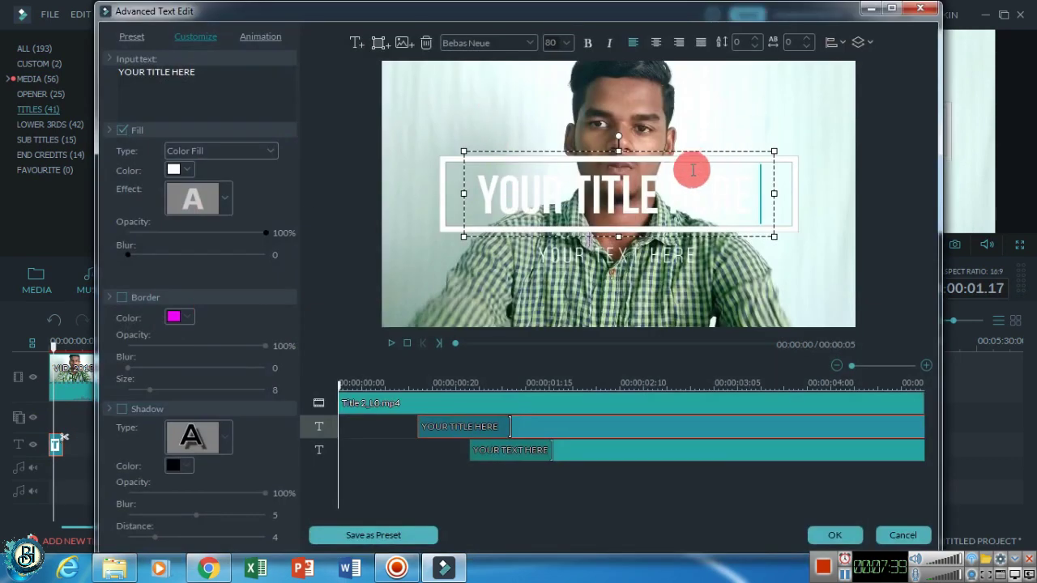
mouse_move(686, 188)
mouse_down()
mouse_move(393, 194)
mouse_move(746, 192)
mouse_move(435, 204)
mouse_move(562, 196)
mouse_move(466, 182)
mouse_up()
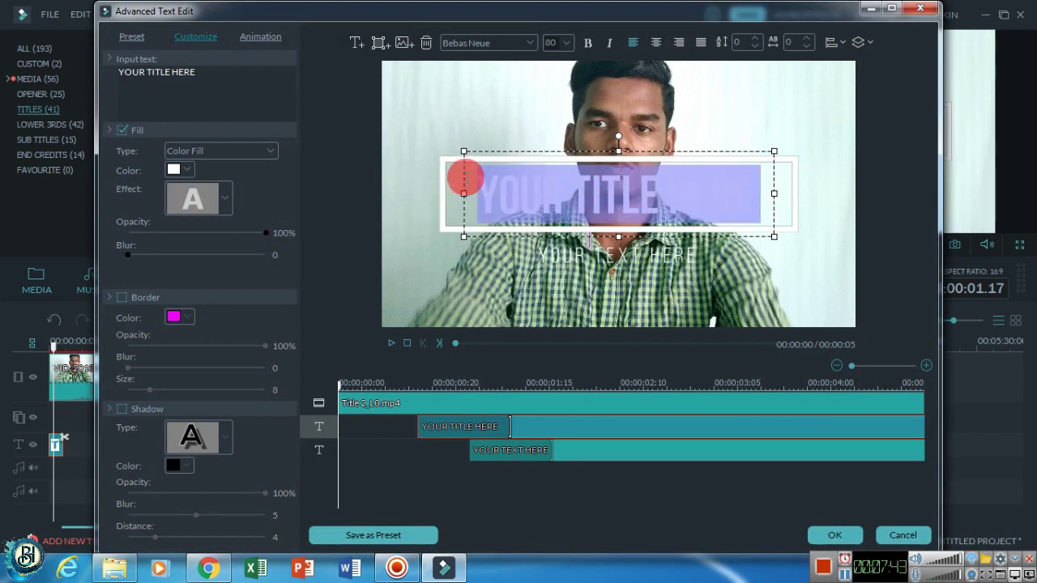
text(boo)
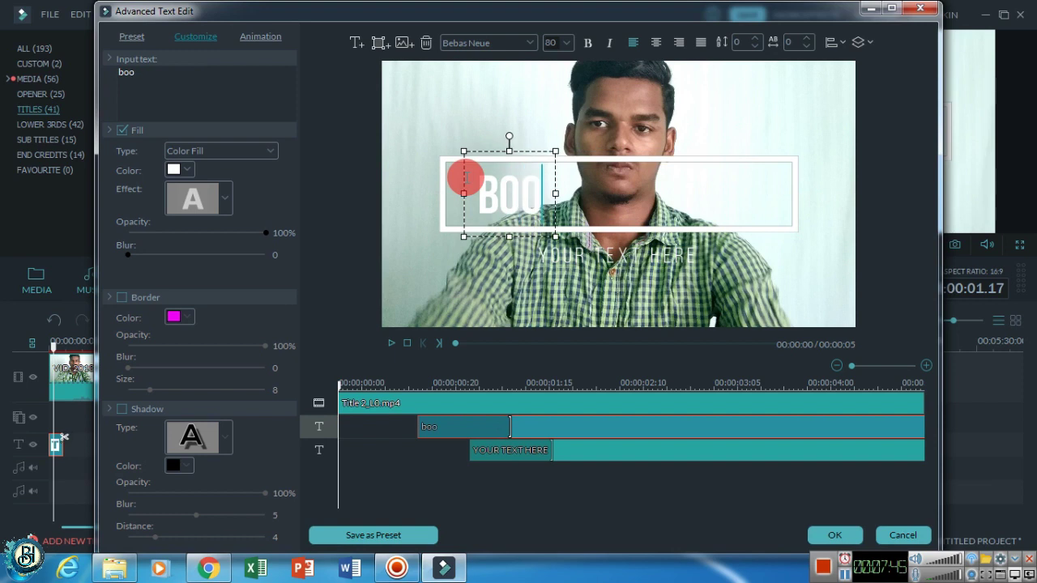
drag(533, 146, 653, 146)
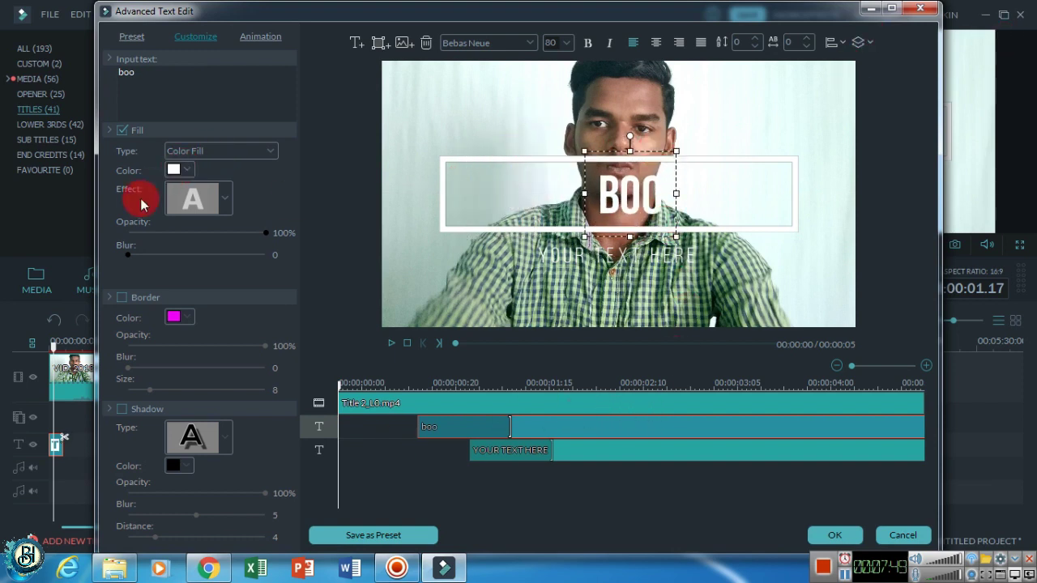
click(838, 538)
click(671, 245)
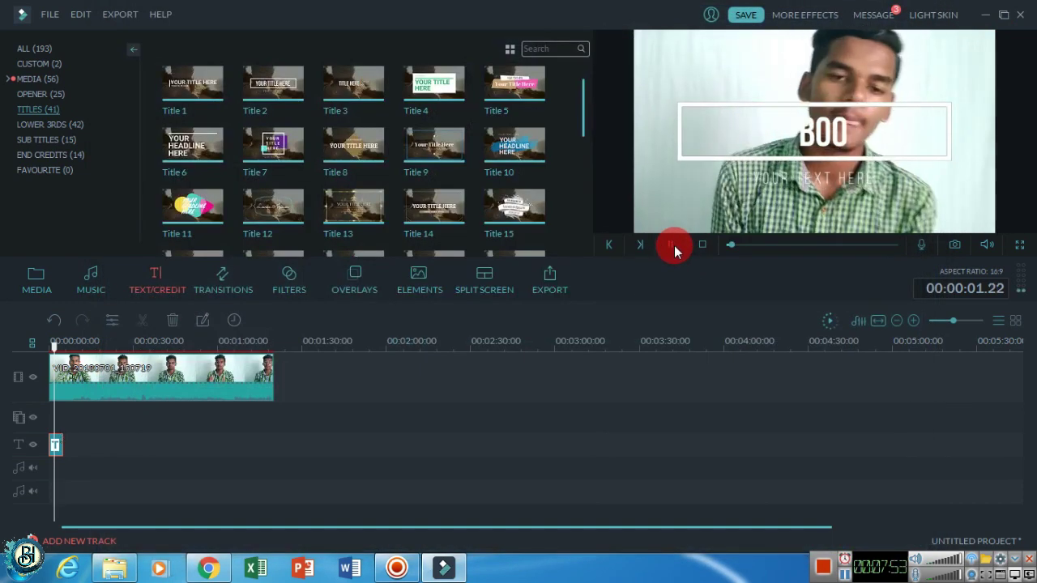
click(674, 248)
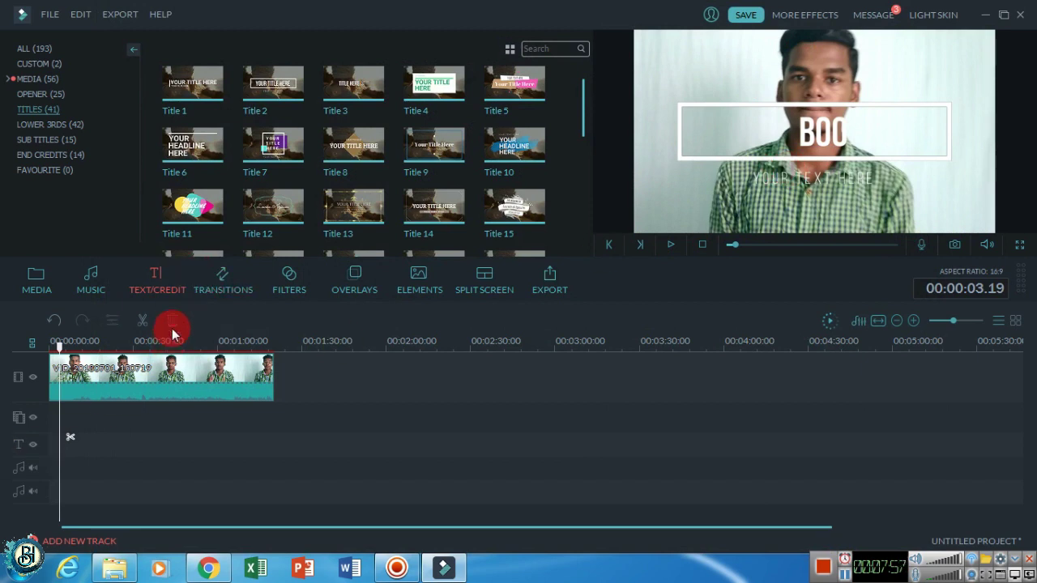
- Show all transitions in the library and split the video clip at 00:00:34.21
click(232, 285)
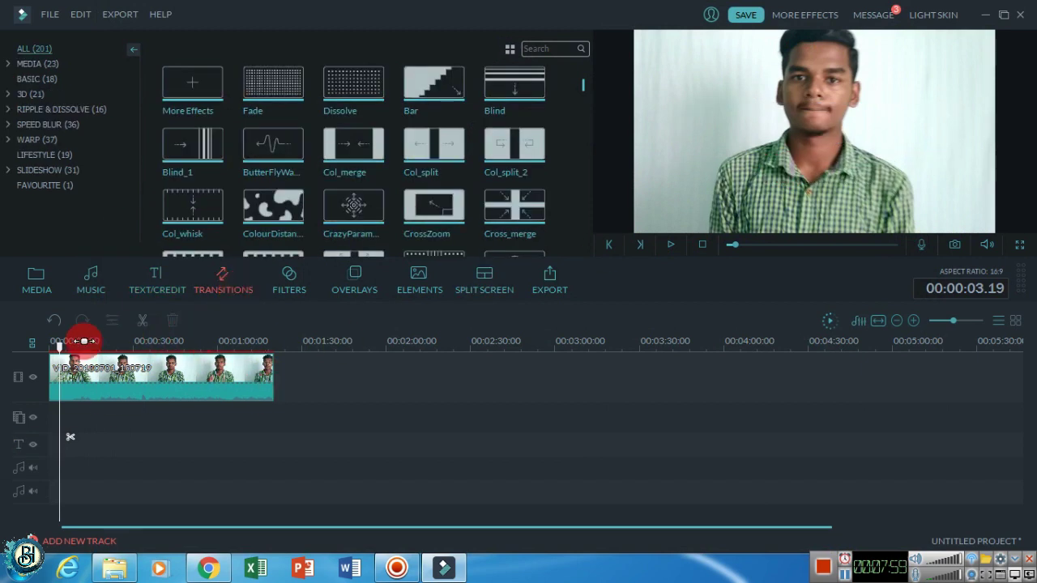
drag(59, 345, 146, 350)
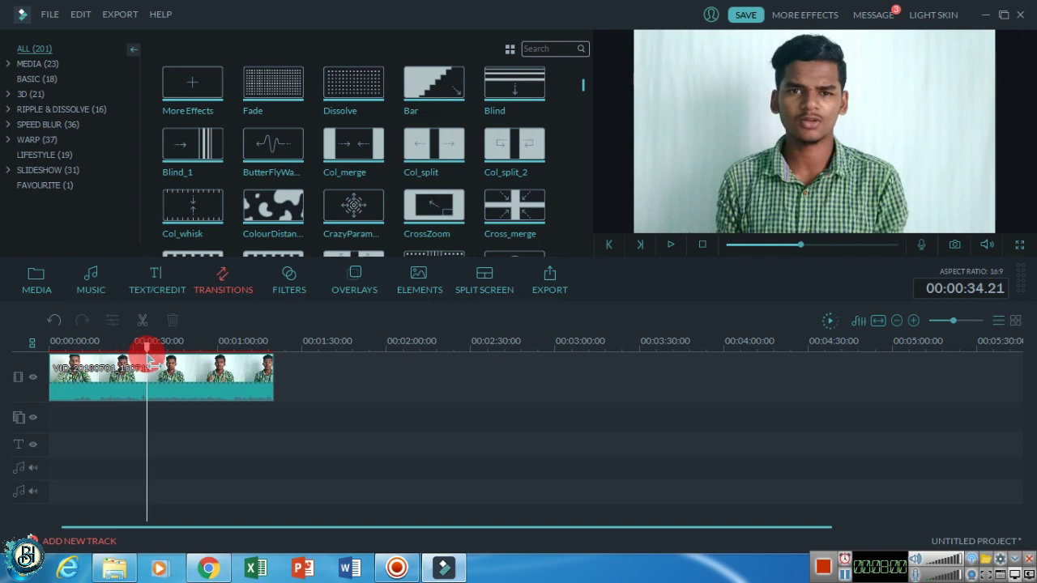
click(186, 388)
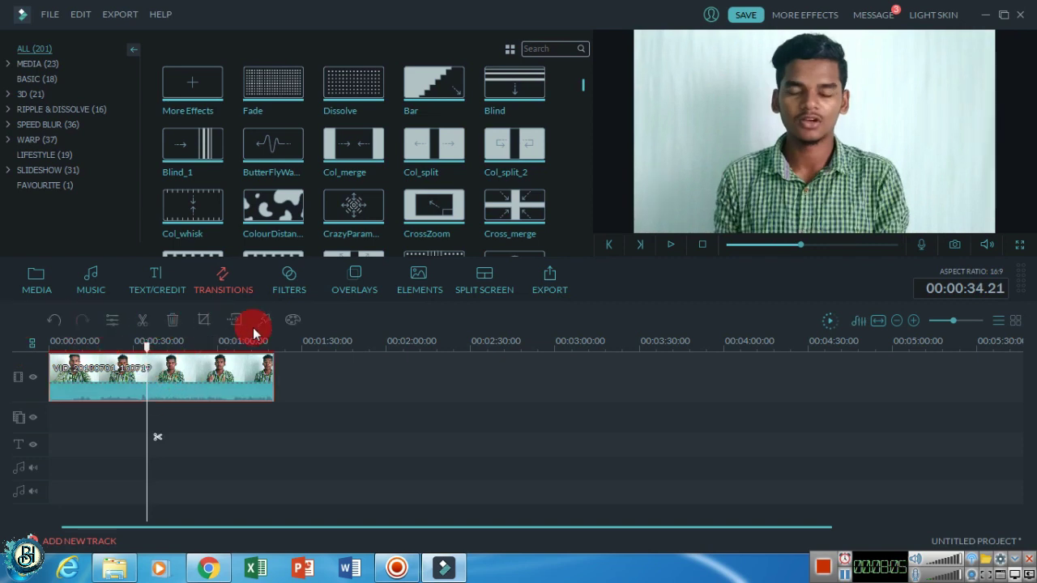
click(147, 324)
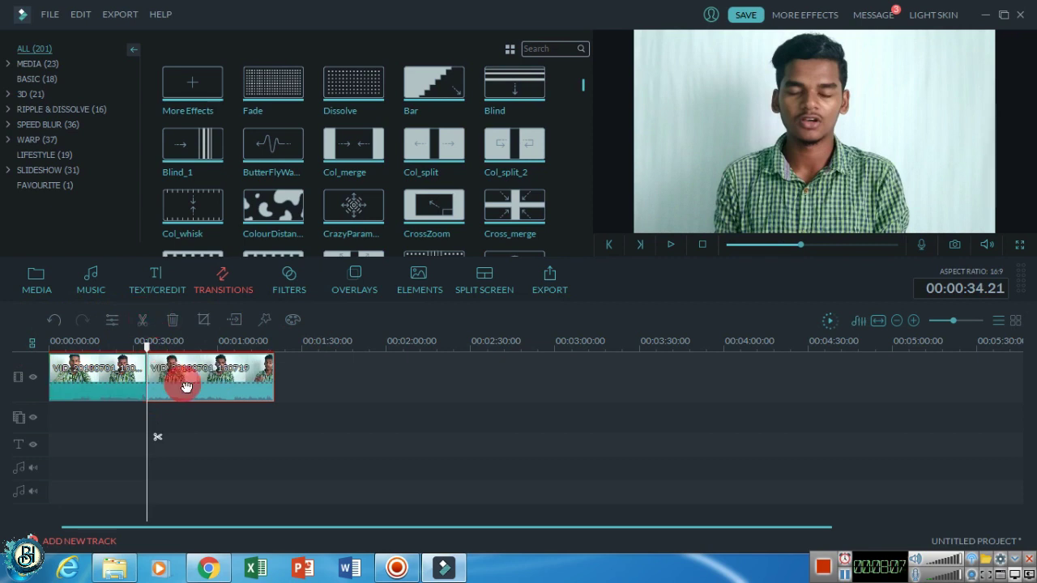
drag(186, 384, 208, 421)
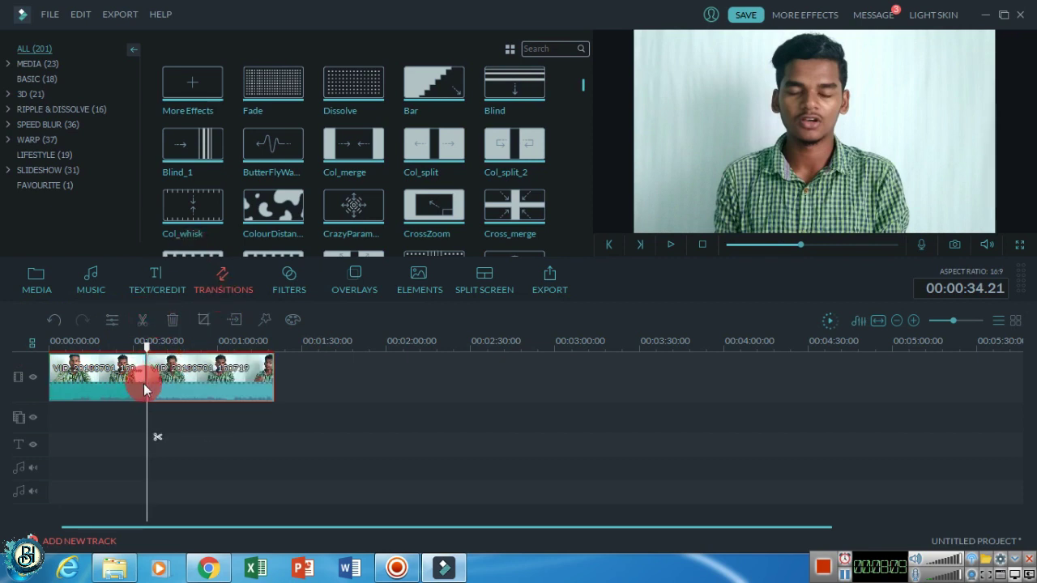
- Try a 16:9 crop of about 1707 × 960 on the second part of the split clip
click(204, 320)
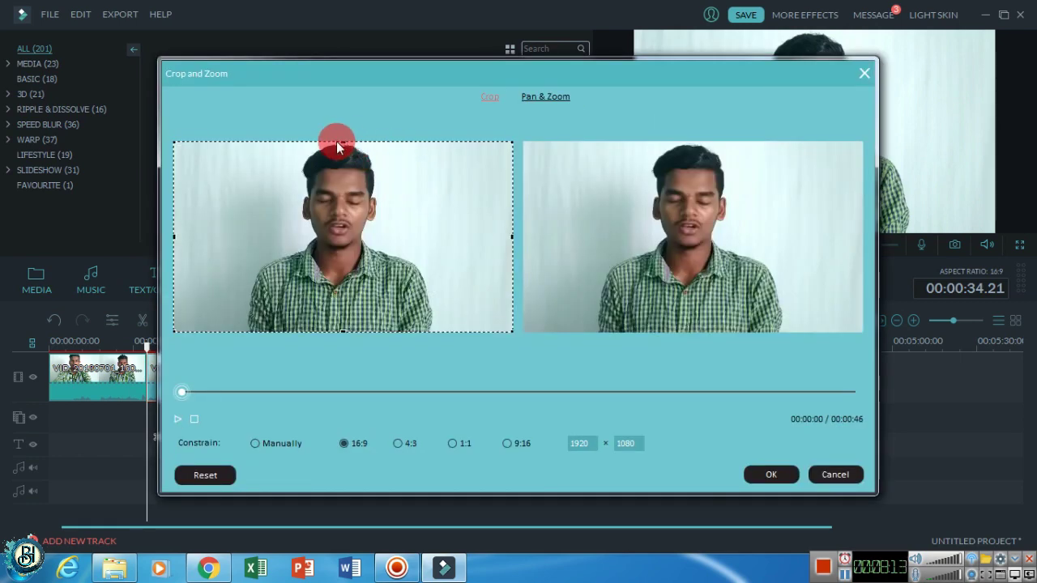
drag(512, 330, 456, 290)
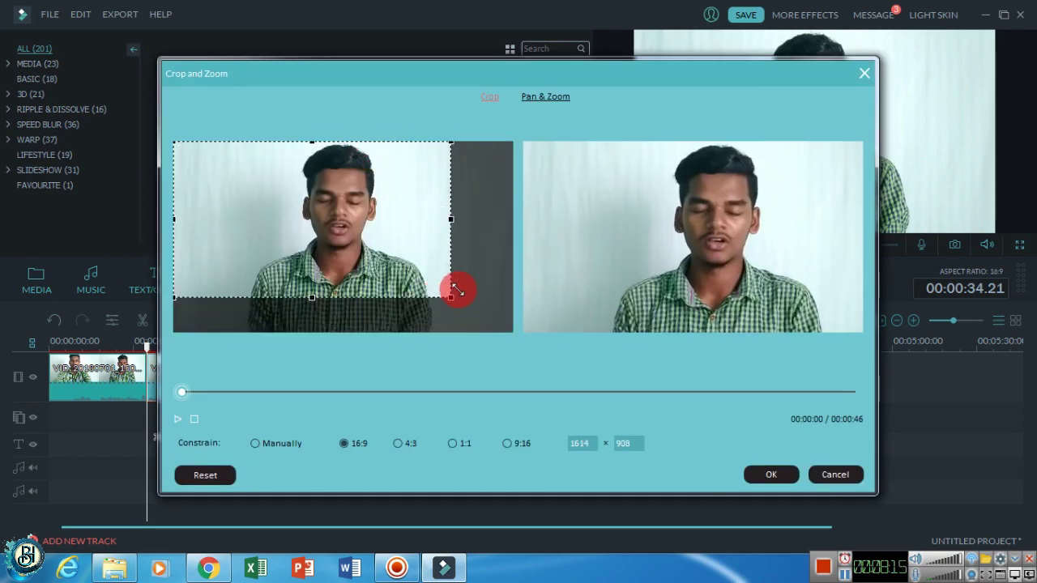
drag(355, 234, 392, 224)
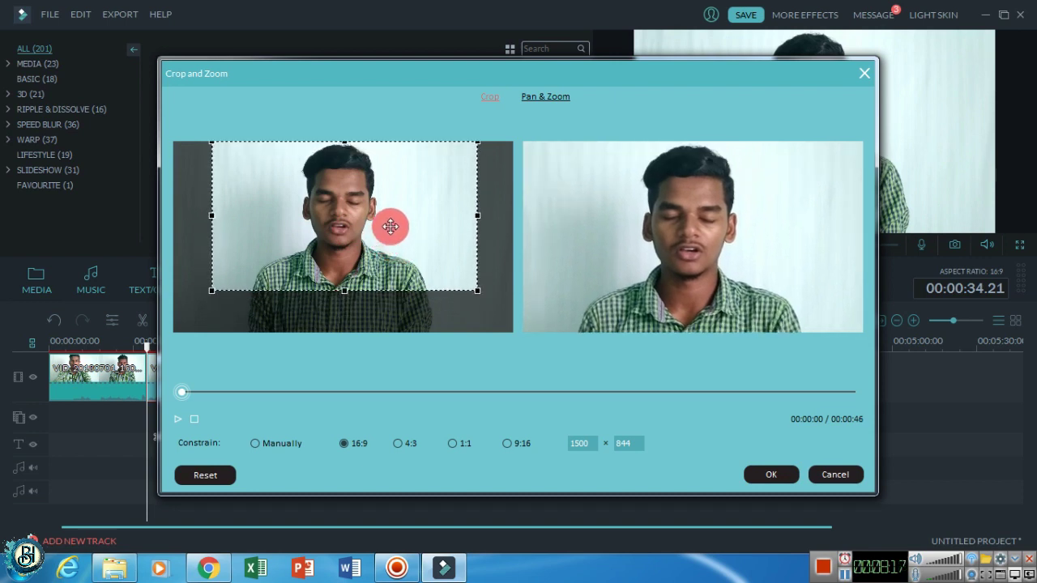
drag(478, 289, 549, 368)
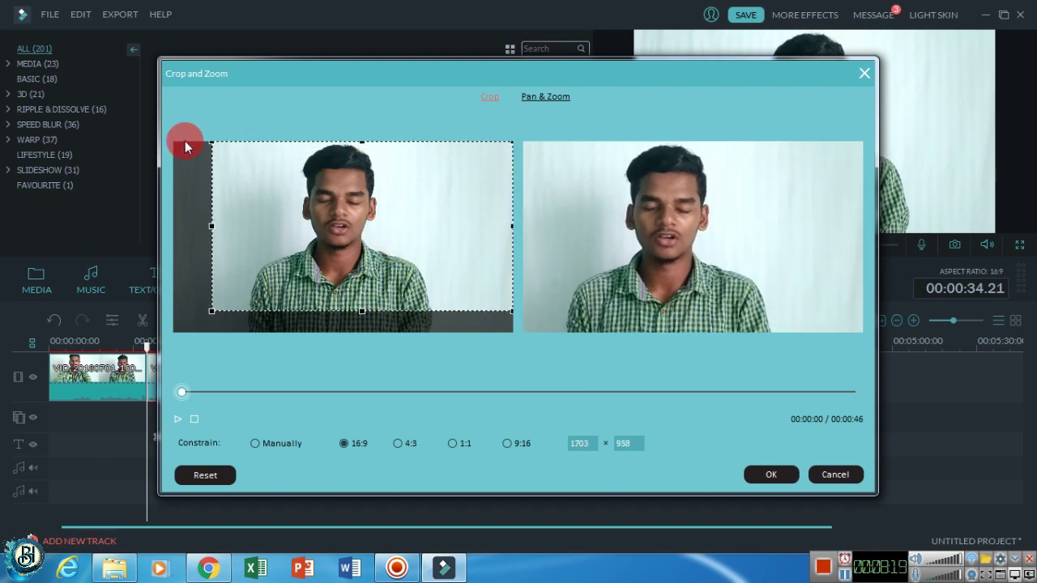
drag(211, 142, 165, 144)
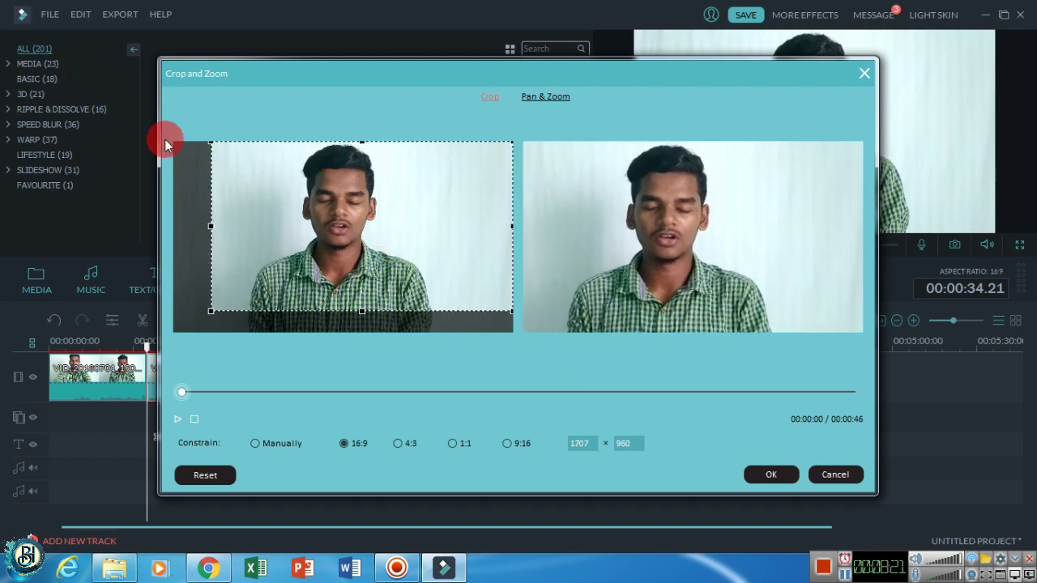
drag(399, 193, 369, 196)
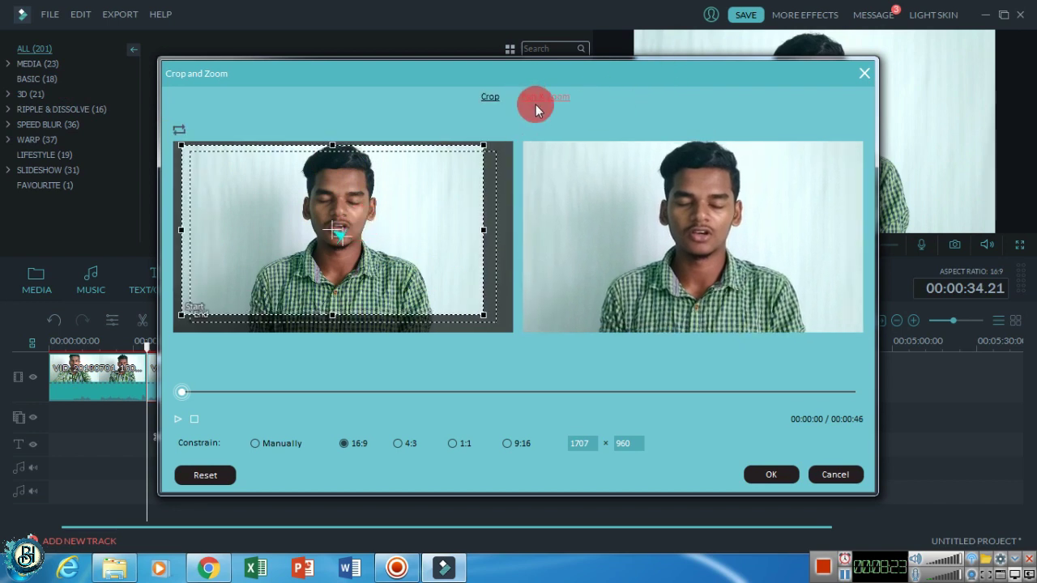
- Set the Pan & Zoom end frame to 1920 × 1080 and the start frame to about 1020 × 574, and preview the movement
drag(483, 315, 502, 328)
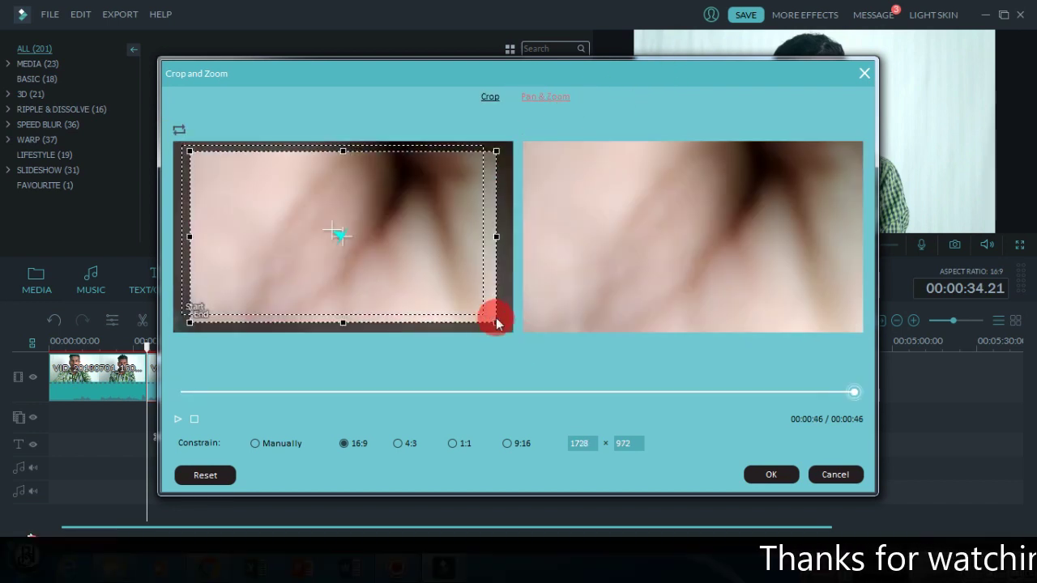
drag(496, 323, 528, 338)
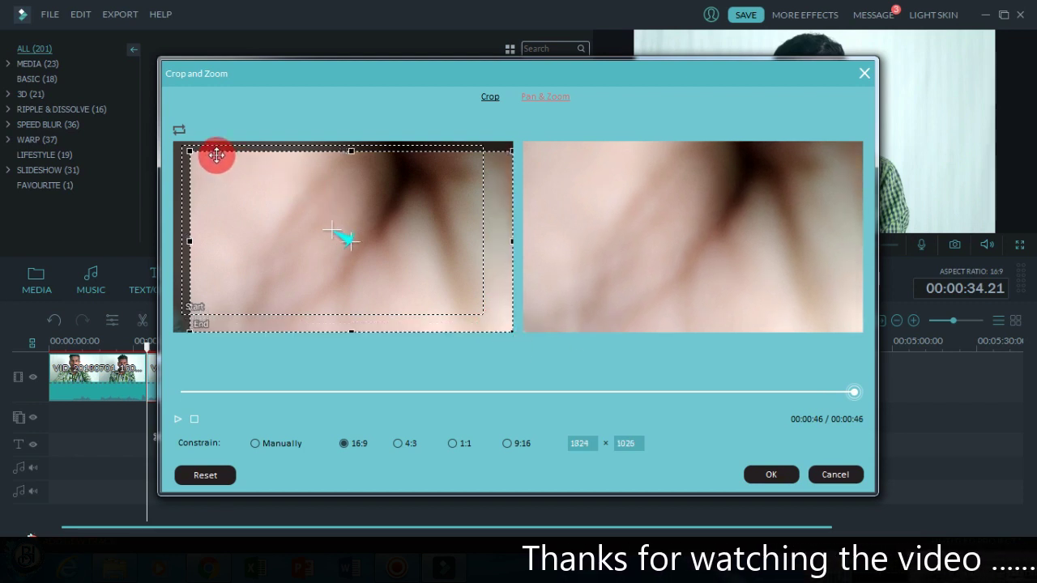
click(179, 132)
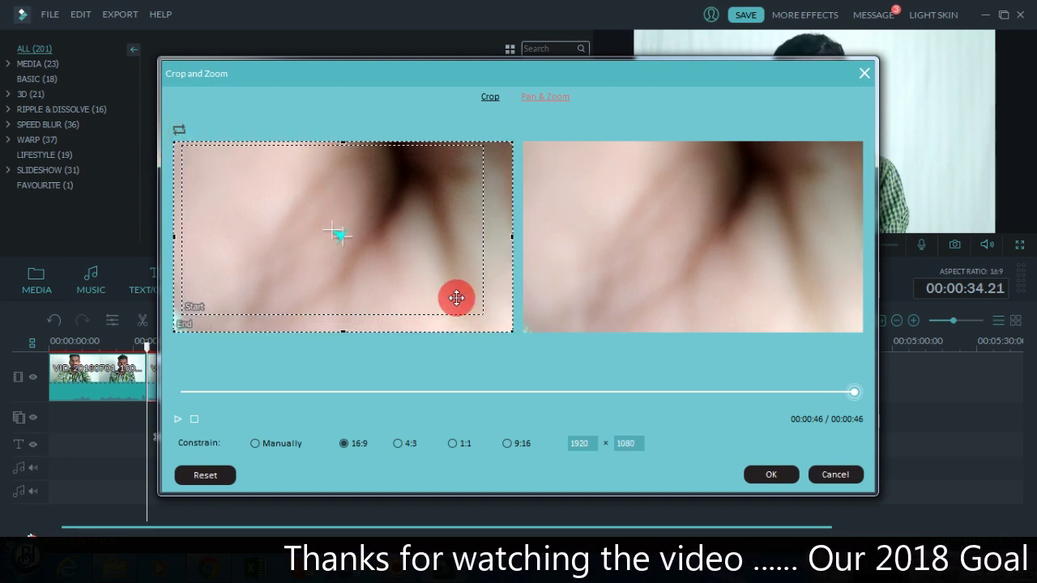
drag(481, 314, 400, 209)
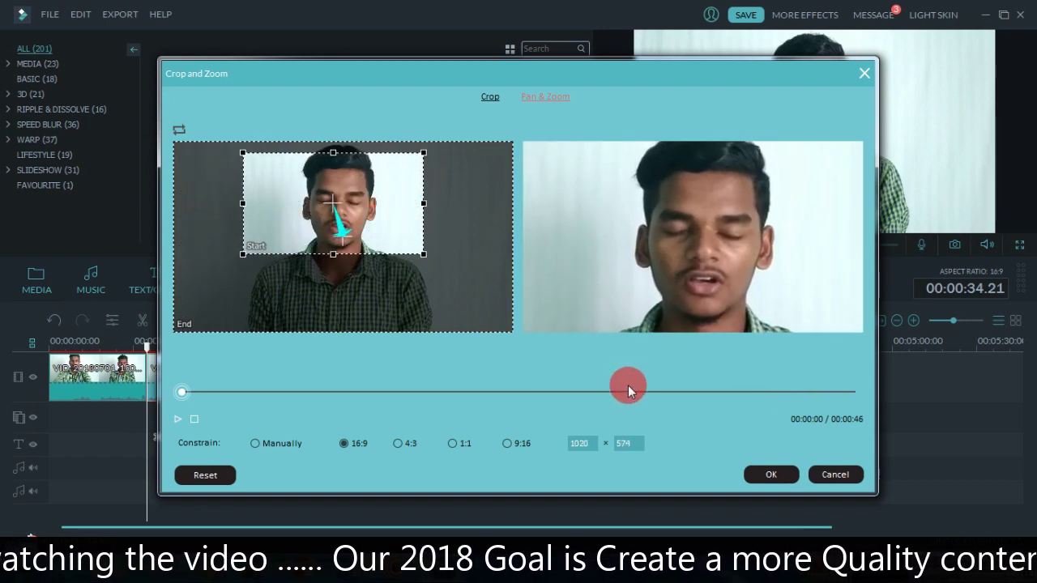
click(177, 419)
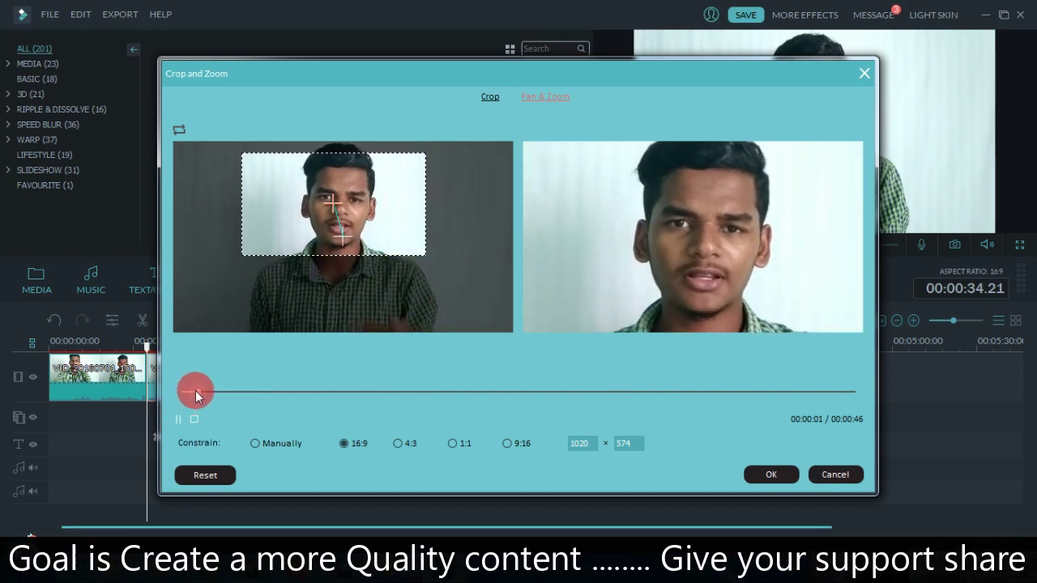
drag(196, 391, 799, 390)
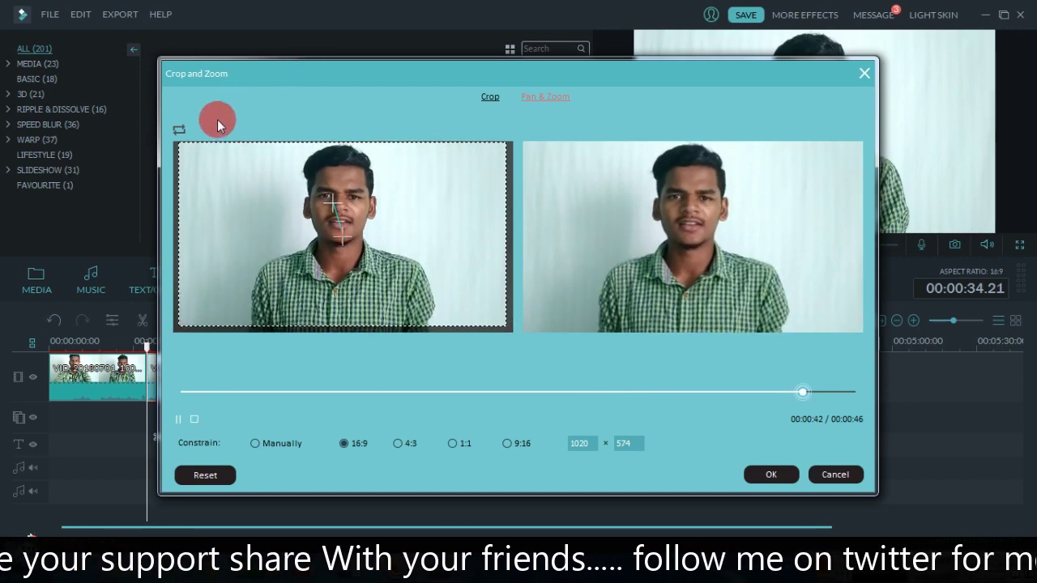
- Swap the Pan & Zoom start and end frames back and forth and preview the reversed movement
click(180, 129)
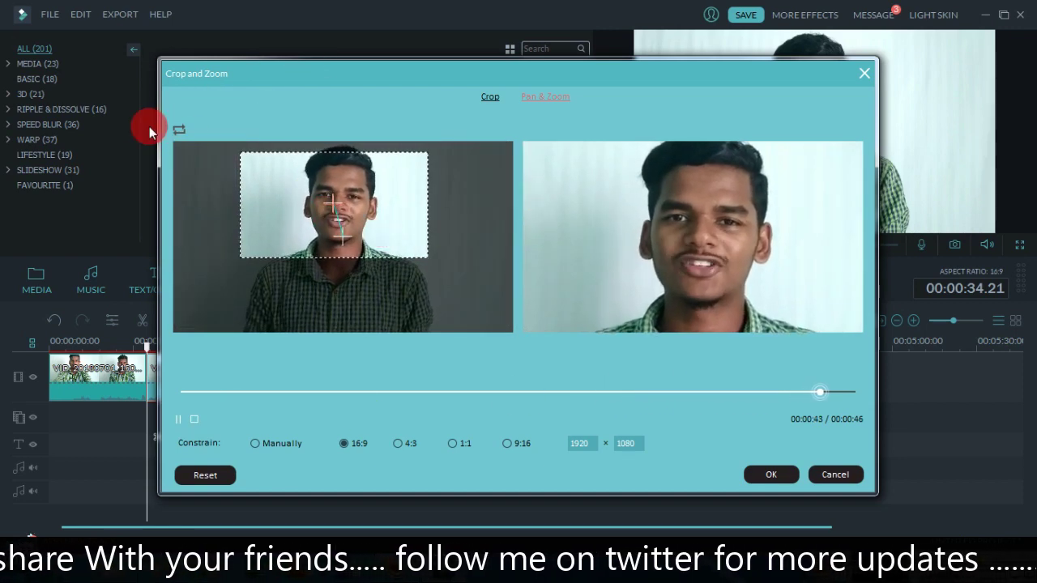
click(179, 132)
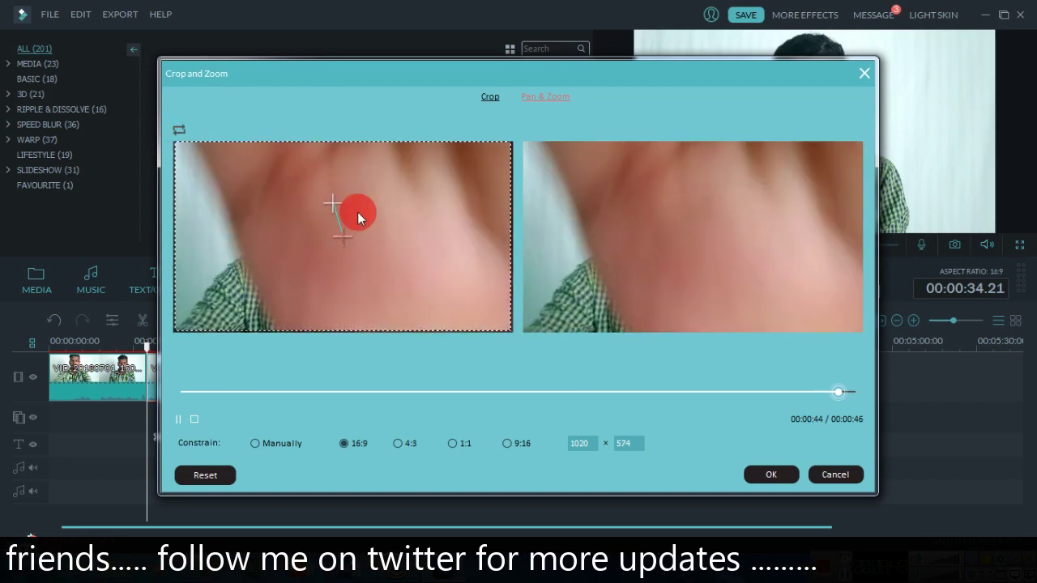
drag(350, 392, 234, 392)
click(179, 127)
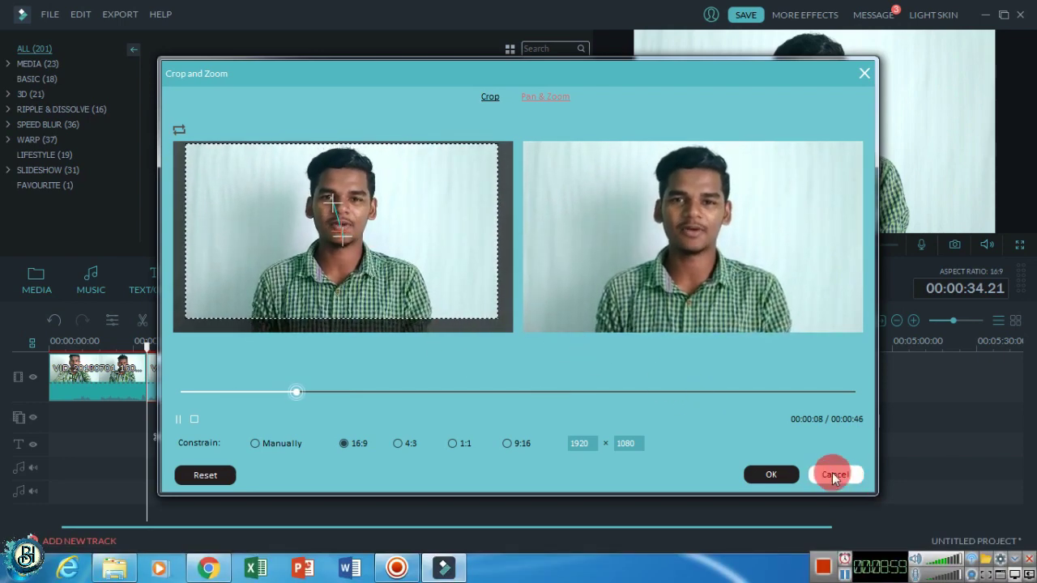
click(178, 419)
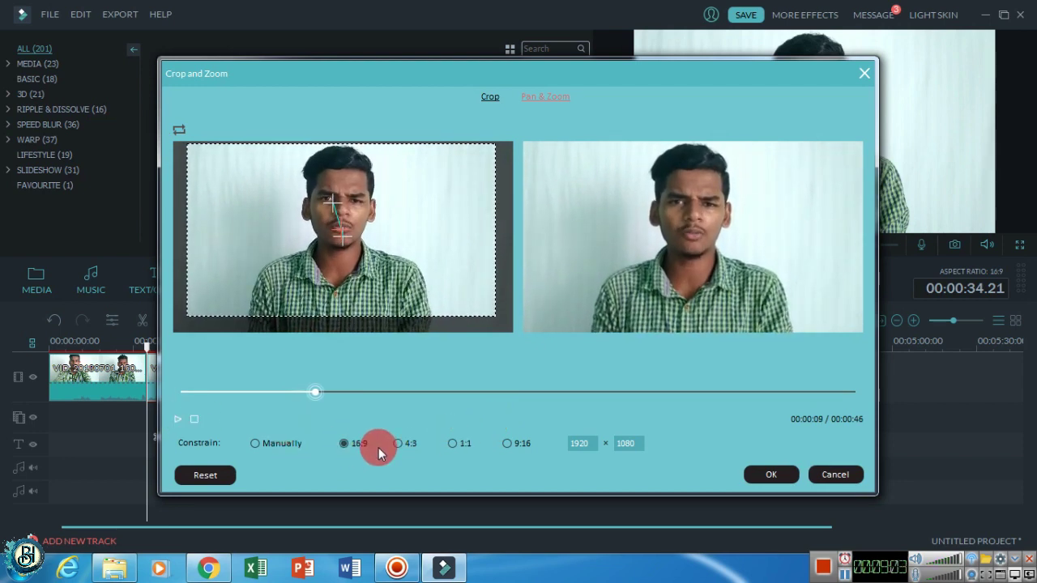
- Try the 1:1 constraint on the Pan & Zoom frames and discard all Crop and Zoom changes
click(464, 443)
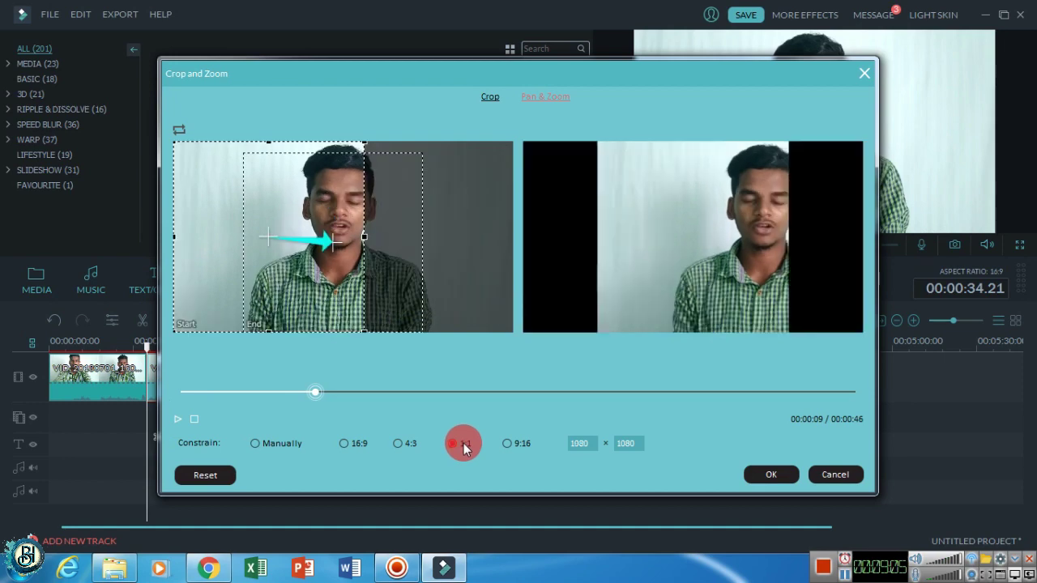
drag(370, 306, 351, 267)
click(802, 427)
click(824, 479)
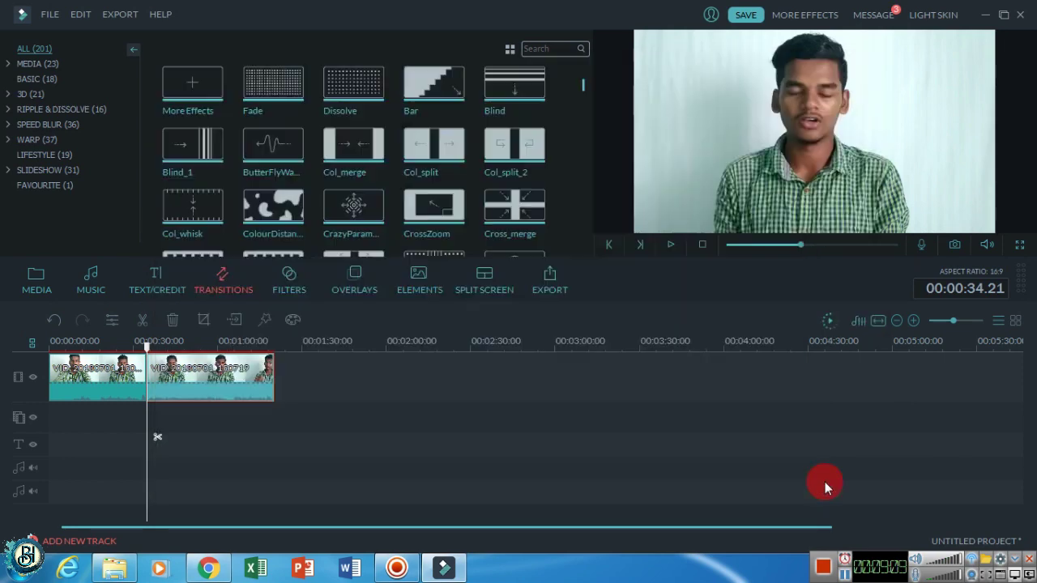
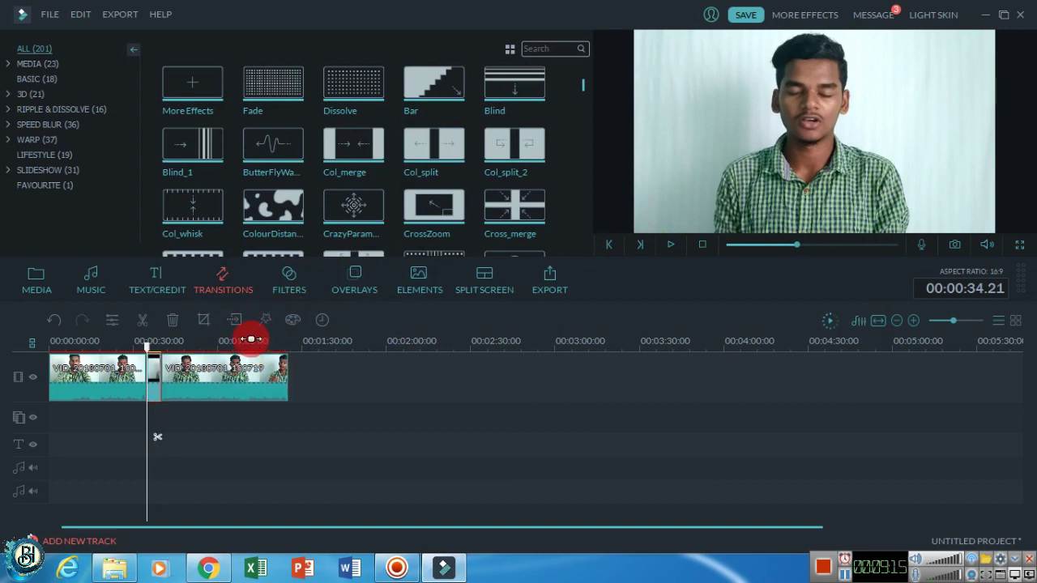
- Delete the transition between the two parts of the split clip on the video track
mouse_move(154, 347)
mouse_down()
mouse_move(165, 342)
mouse_move(151, 342)
mouse_up()
click(158, 390)
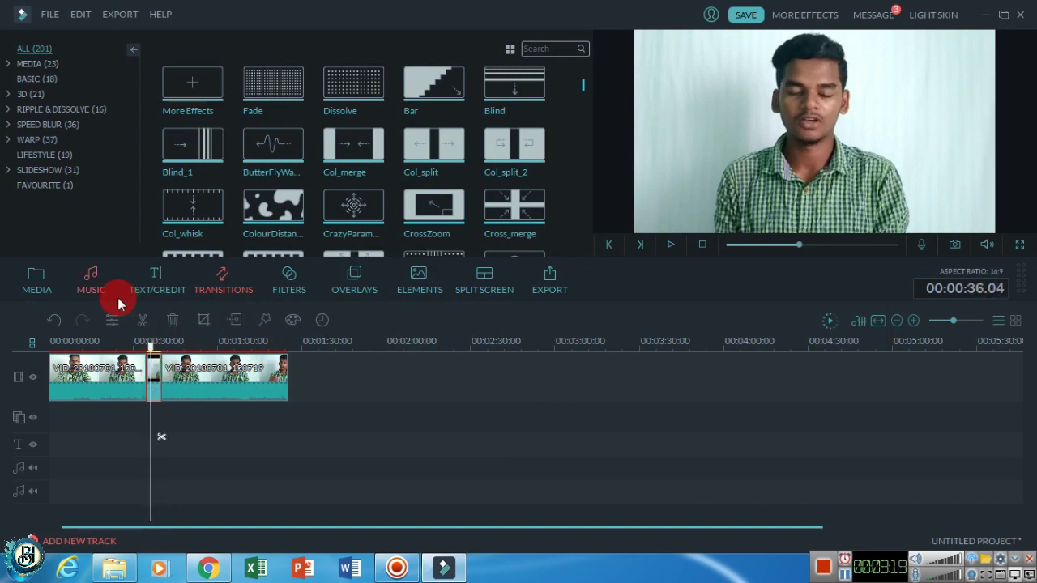
click(173, 322)
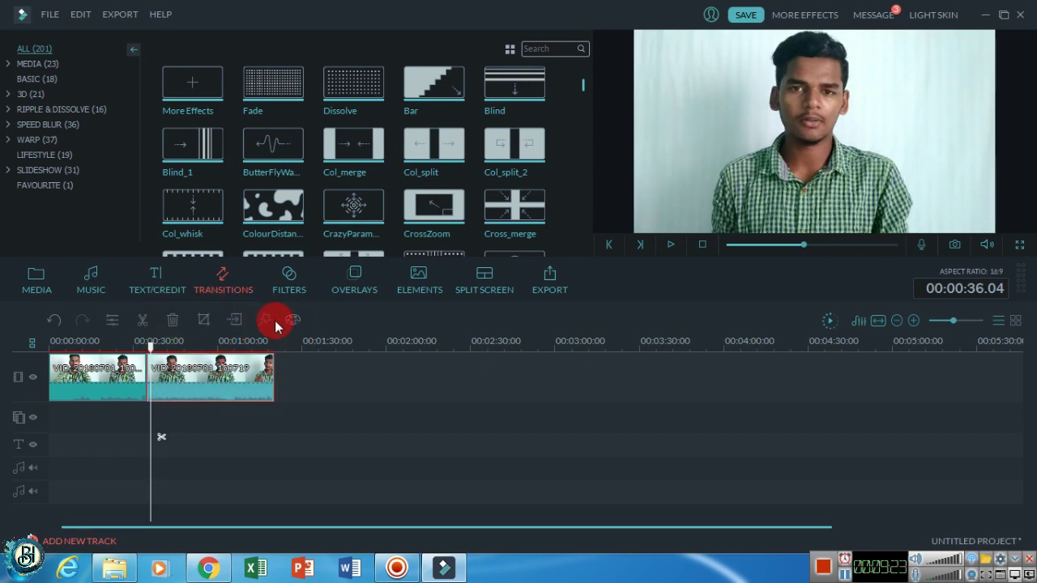
- Apply the Power Tool's Tilt-Shift to the second clip part with the sharp band widened past both sides of the face
click(268, 320)
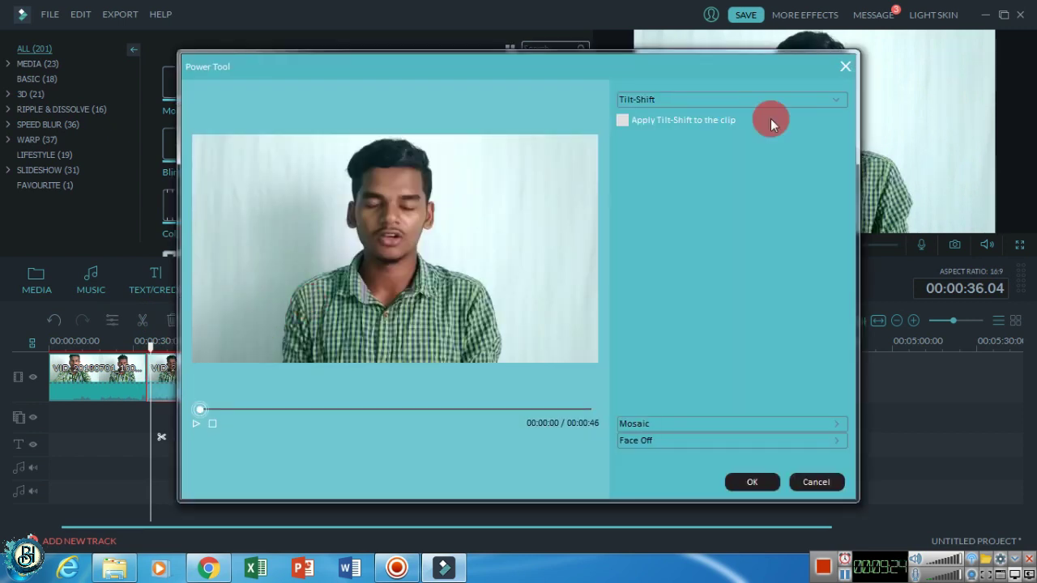
click(668, 124)
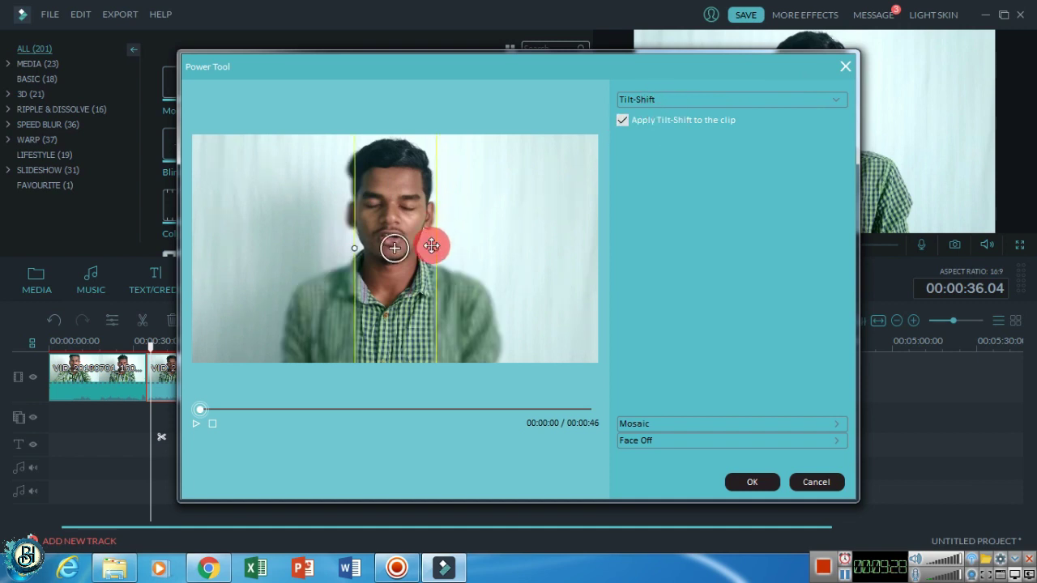
drag(436, 247, 458, 250)
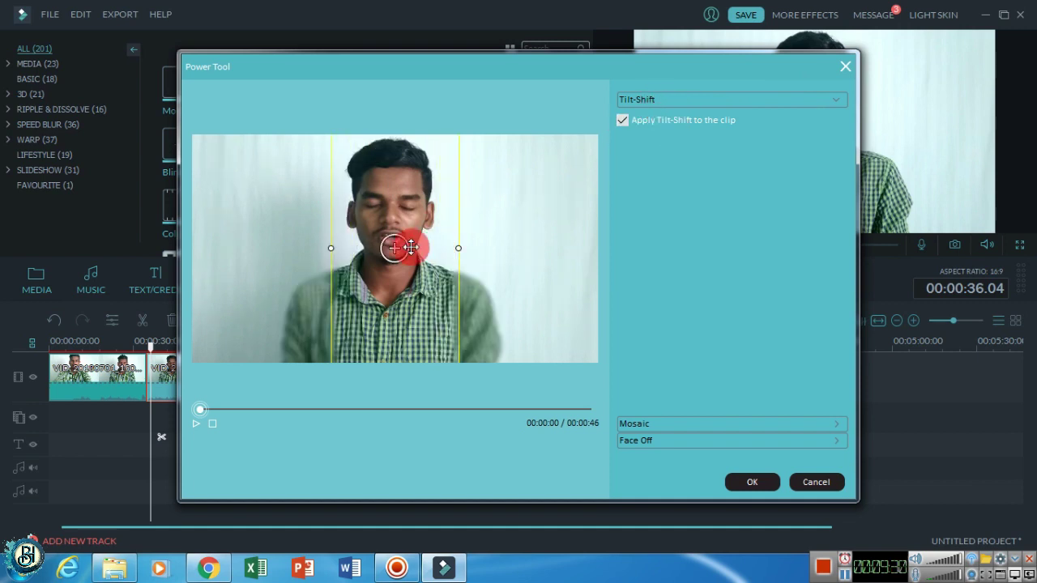
click(770, 483)
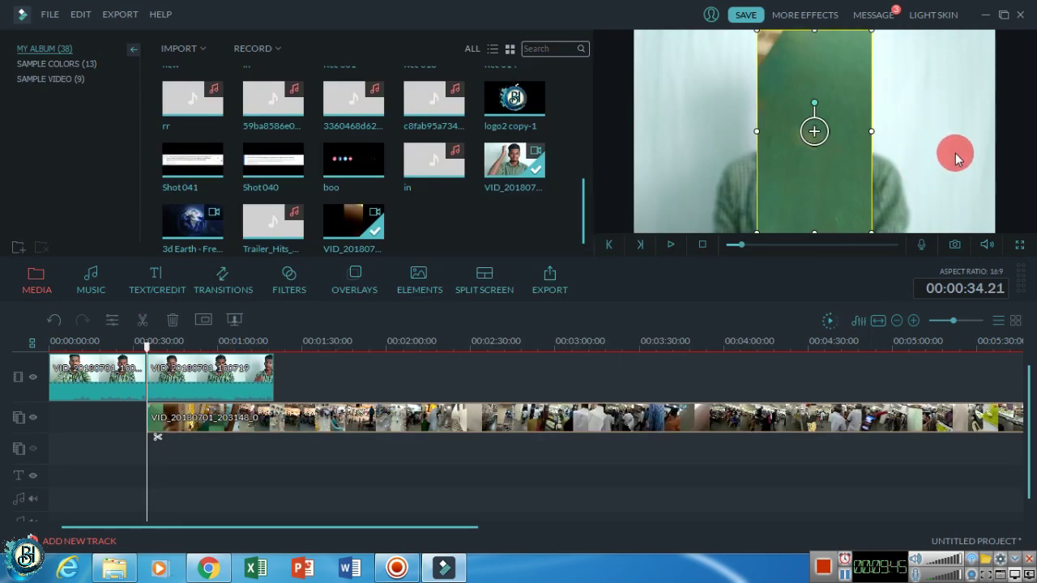
- View the VID_20180701_203148_0 overlay in full screen and delete it from the overlay track
click(1019, 252)
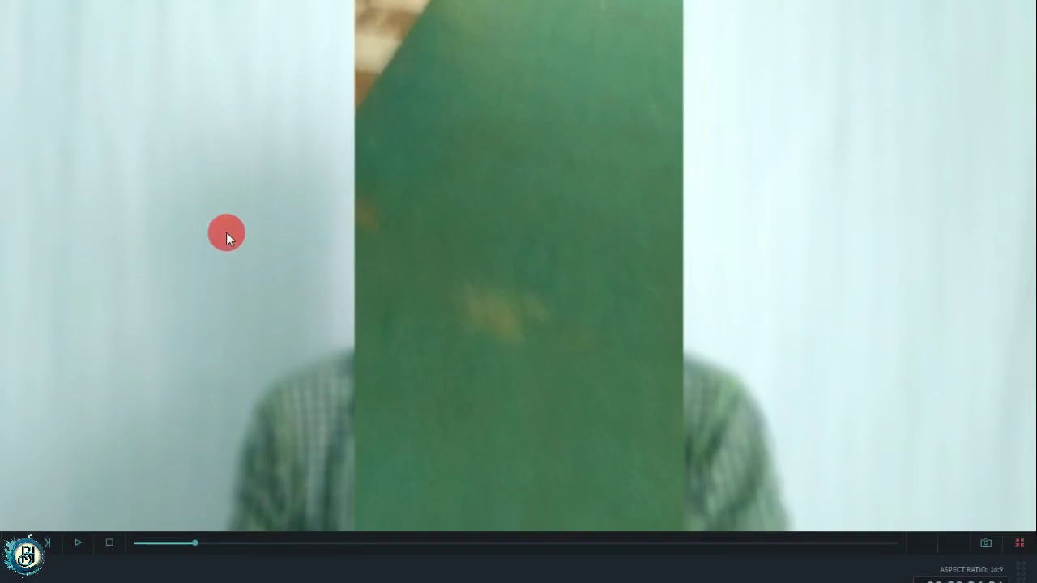
key(Escape)
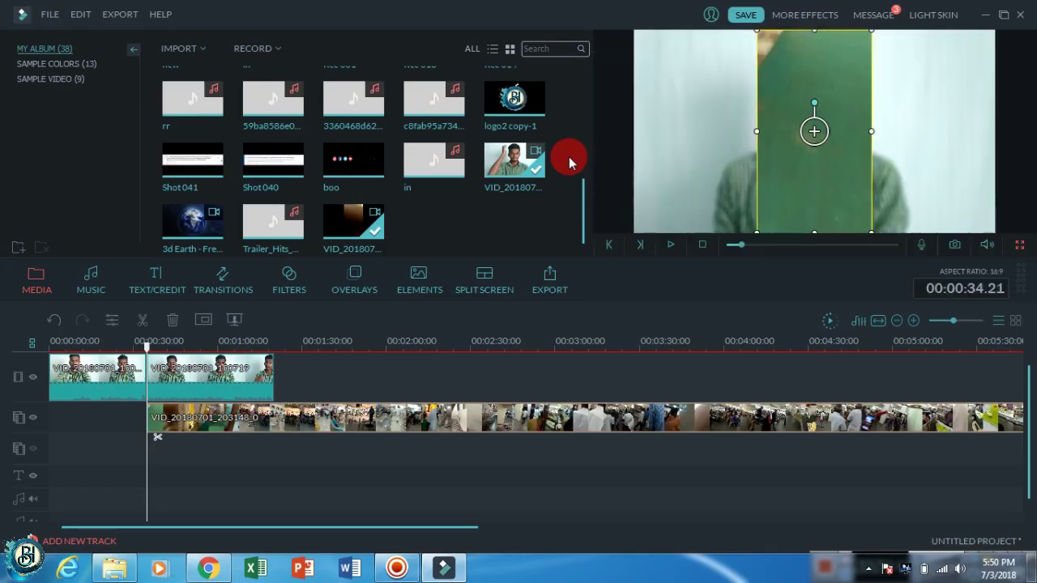
click(172, 323)
- Reopen the Power Tool for the second clip part, try a wider Tilt-Shift band and turn Tilt-Shift off
click(220, 389)
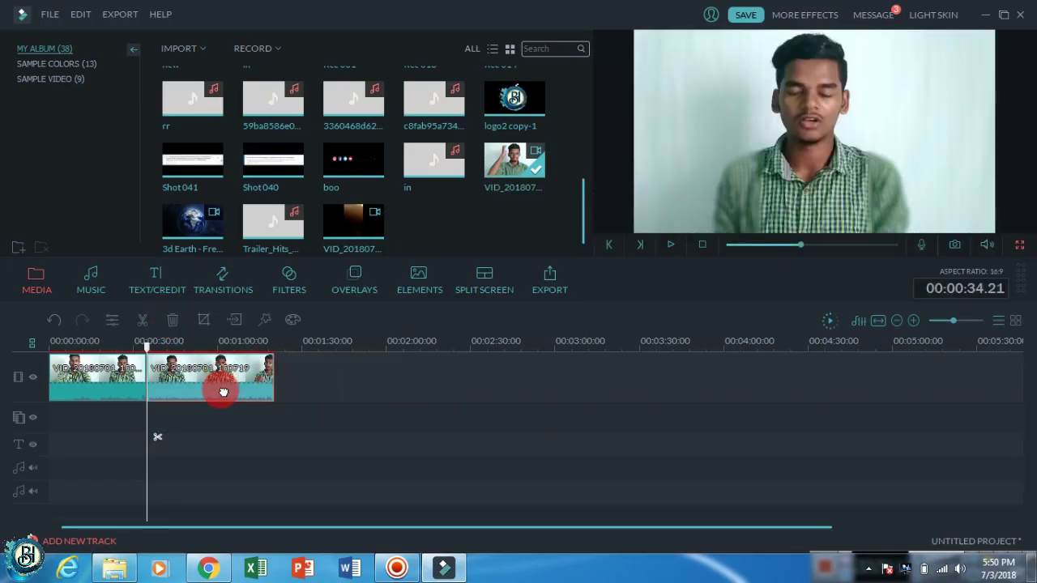
click(263, 322)
click(717, 122)
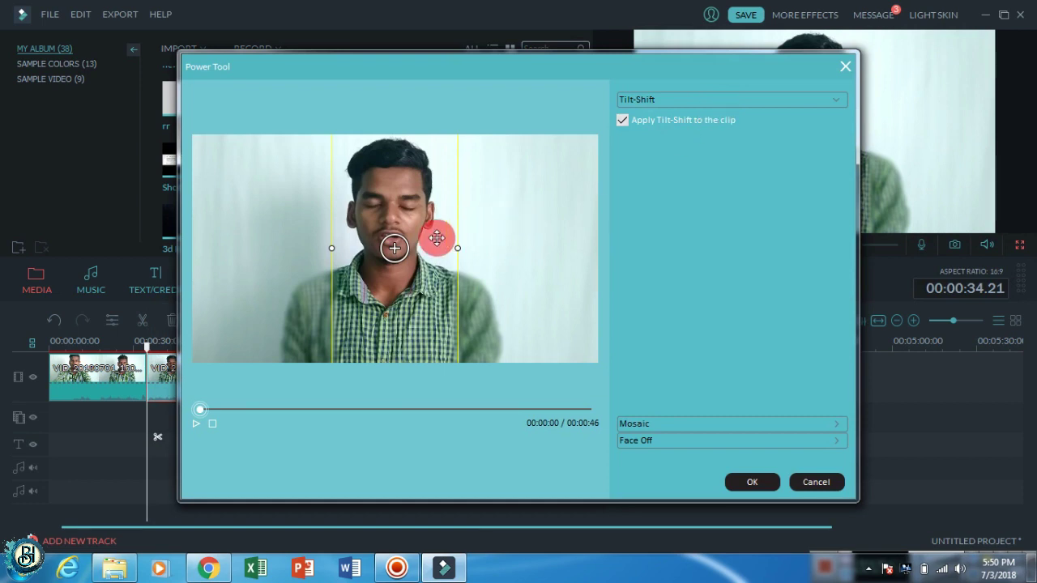
drag(456, 246, 486, 246)
click(687, 122)
- Enable Mosaic for the second clip part and stretch one mosaic area across the man's face
click(648, 423)
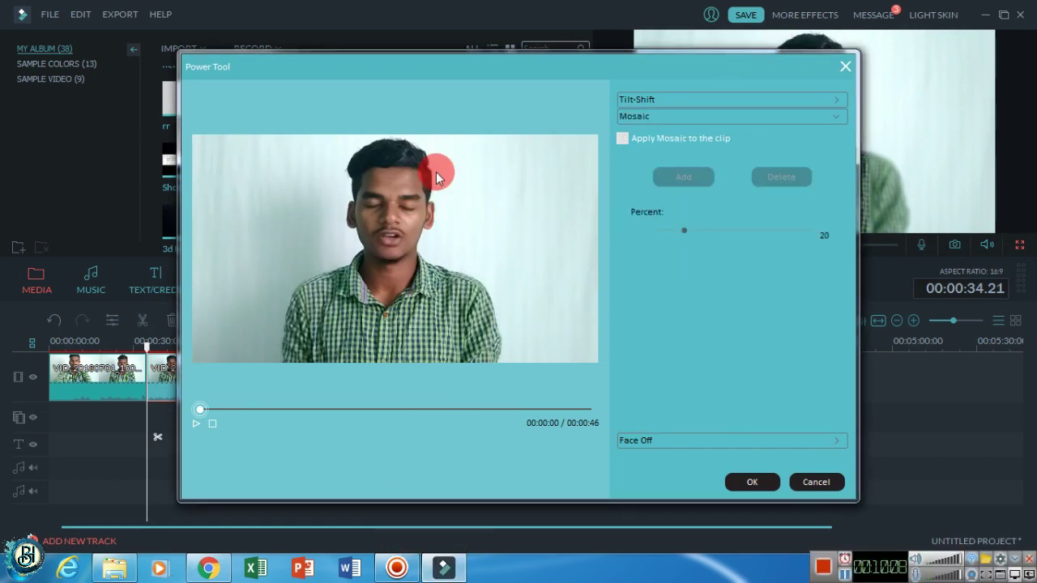
click(674, 137)
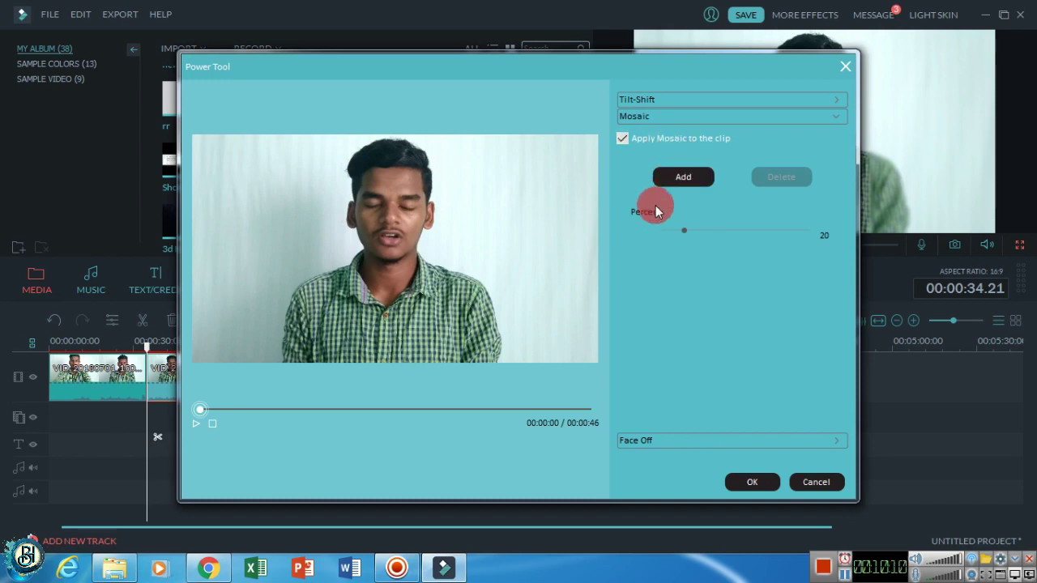
click(694, 179)
drag(392, 246, 446, 255)
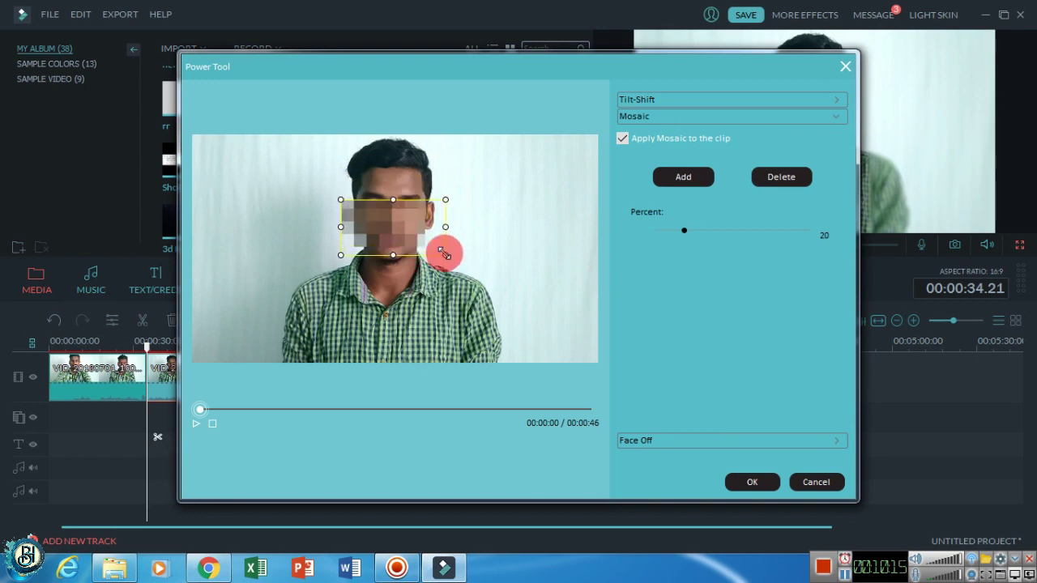
- Try a second mosaic area, delete it, and apply the Power Tool settings with the single face mosaic
click(695, 179)
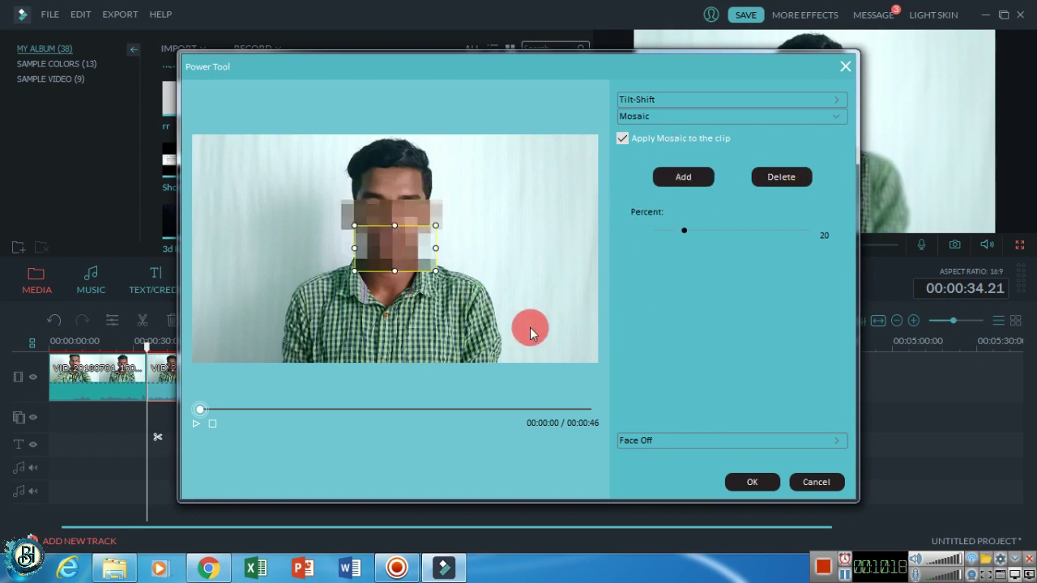
click(782, 177)
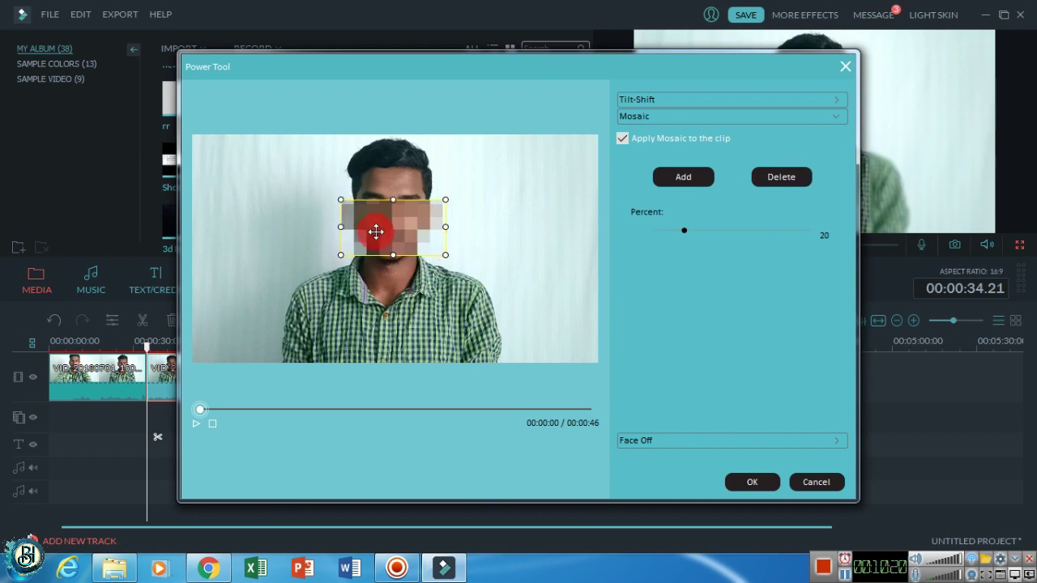
click(751, 482)
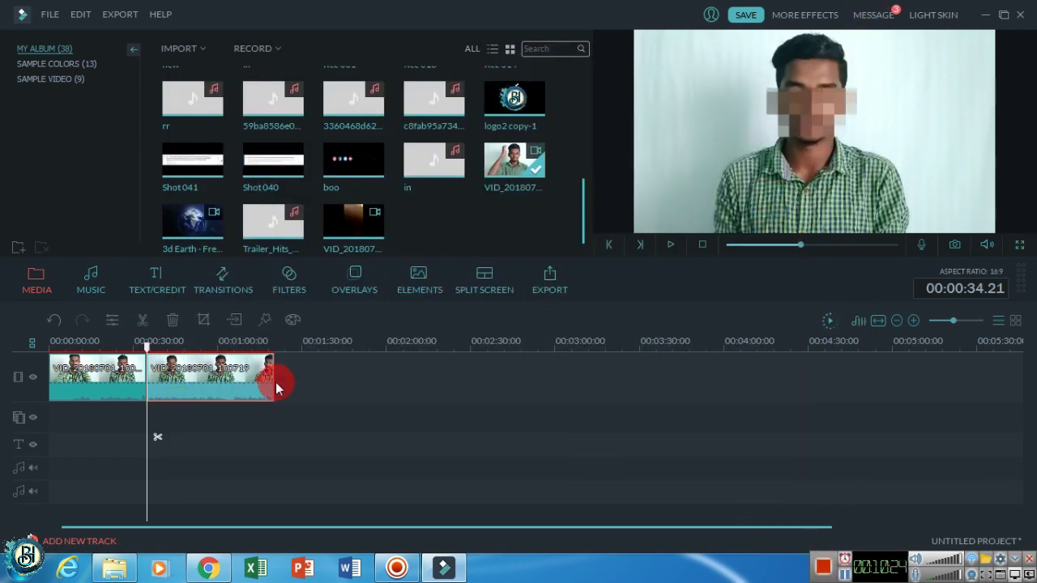
- Open Advanced Color Tuning for the first clip part and try the white balance Temperature, bringing it back to 0
click(102, 375)
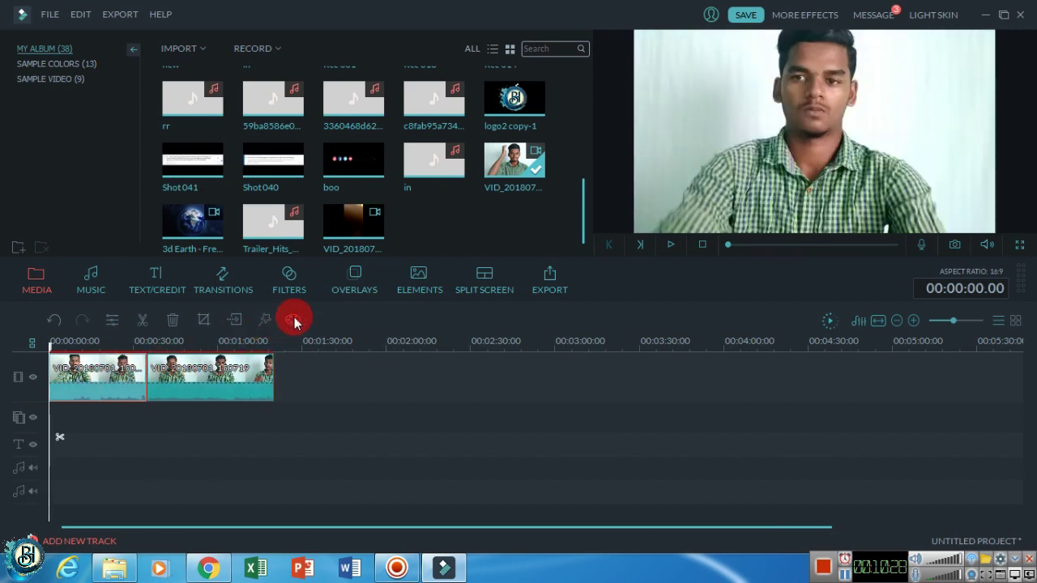
click(293, 323)
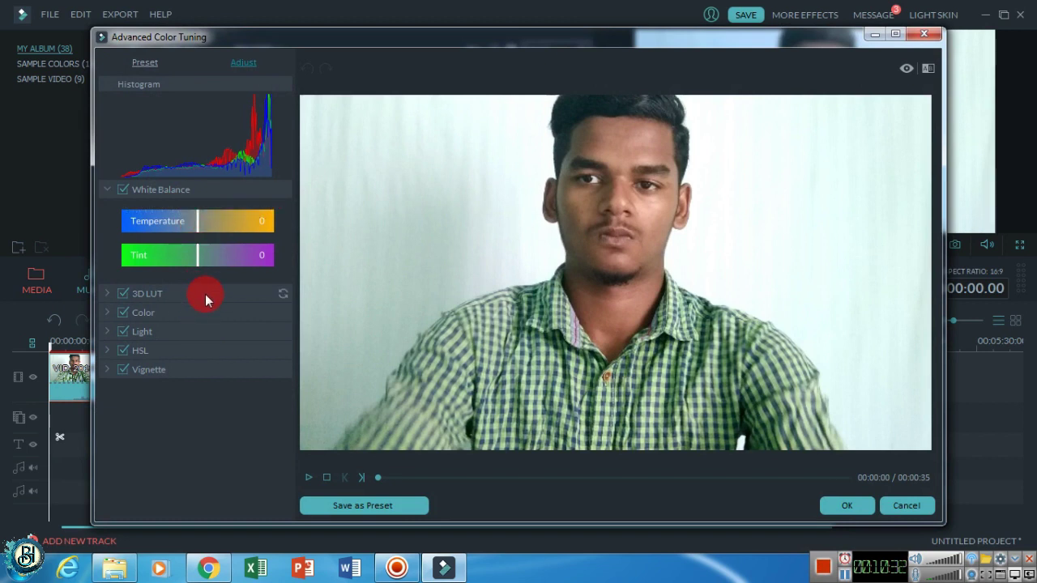
drag(206, 218, 195, 217)
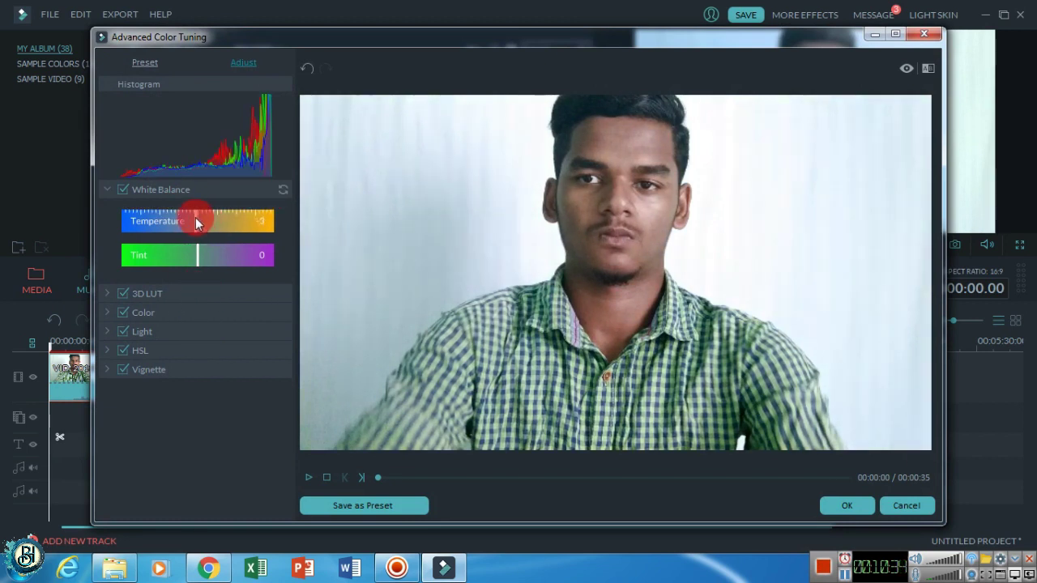
- Try the 007 Series 3D LUT on the first clip part and apply the Batman LUT instead
click(237, 291)
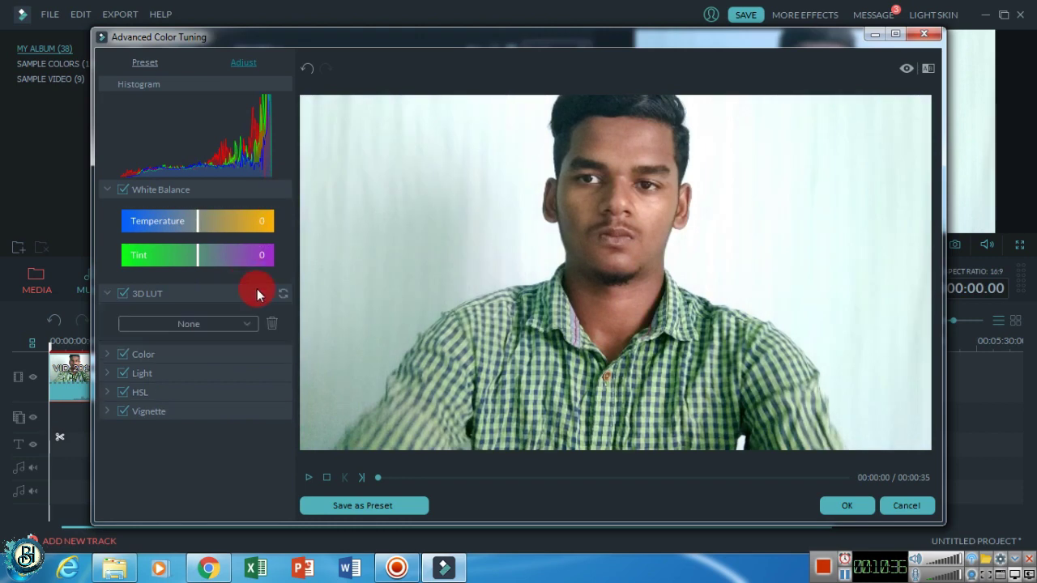
click(232, 326)
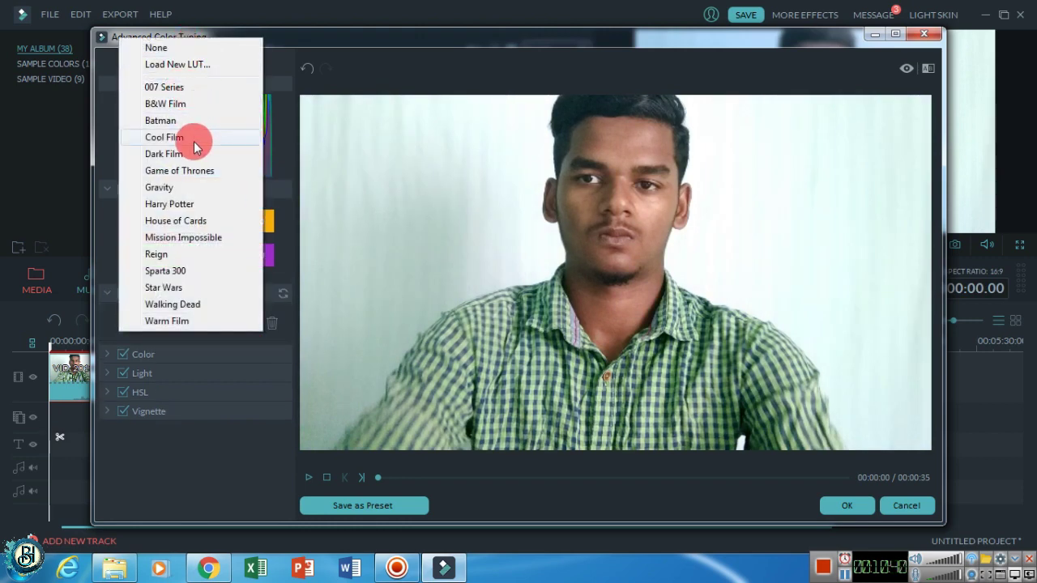
click(180, 89)
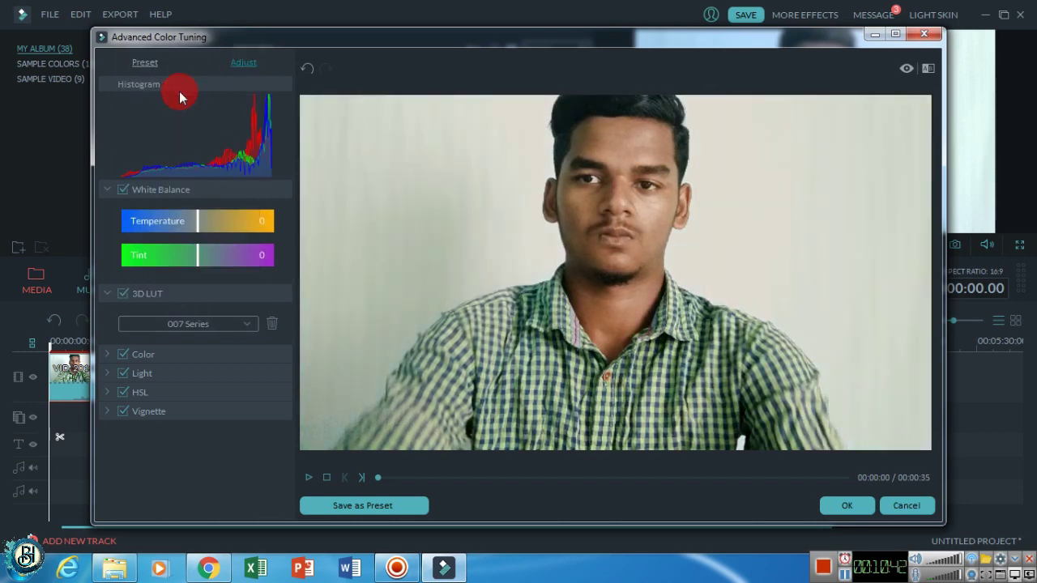
click(203, 324)
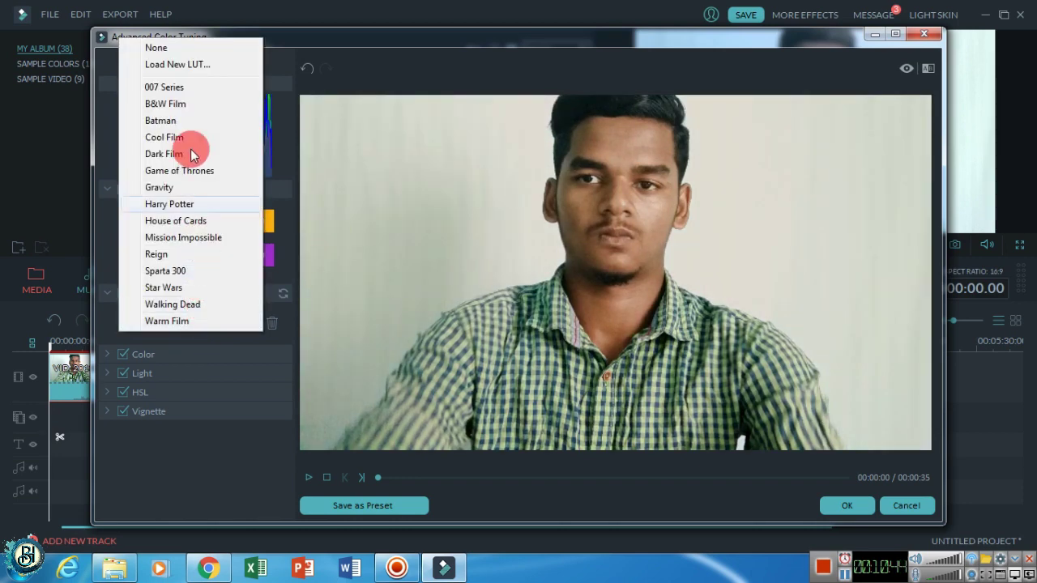
click(194, 121)
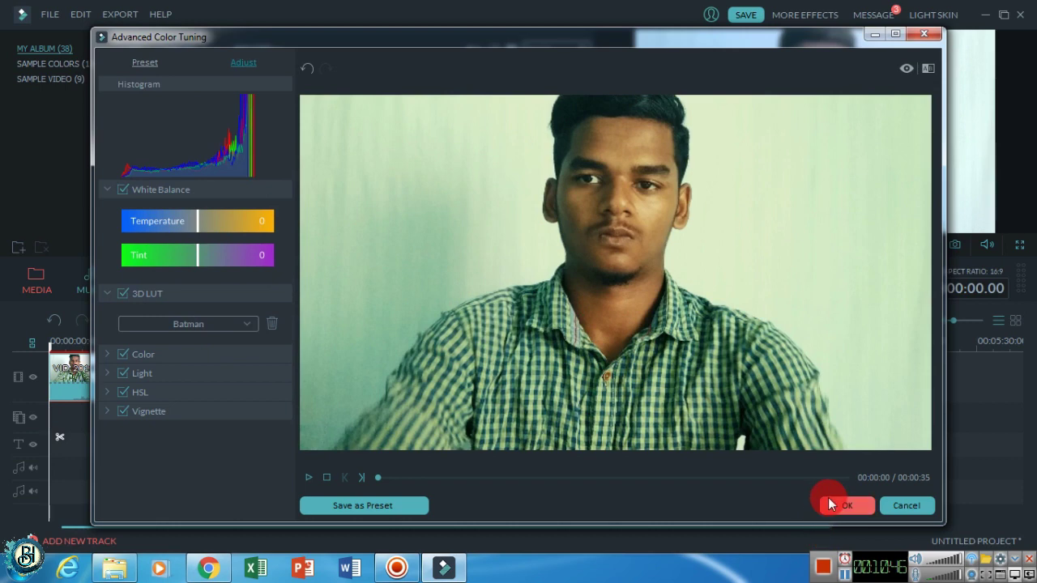
click(828, 499)
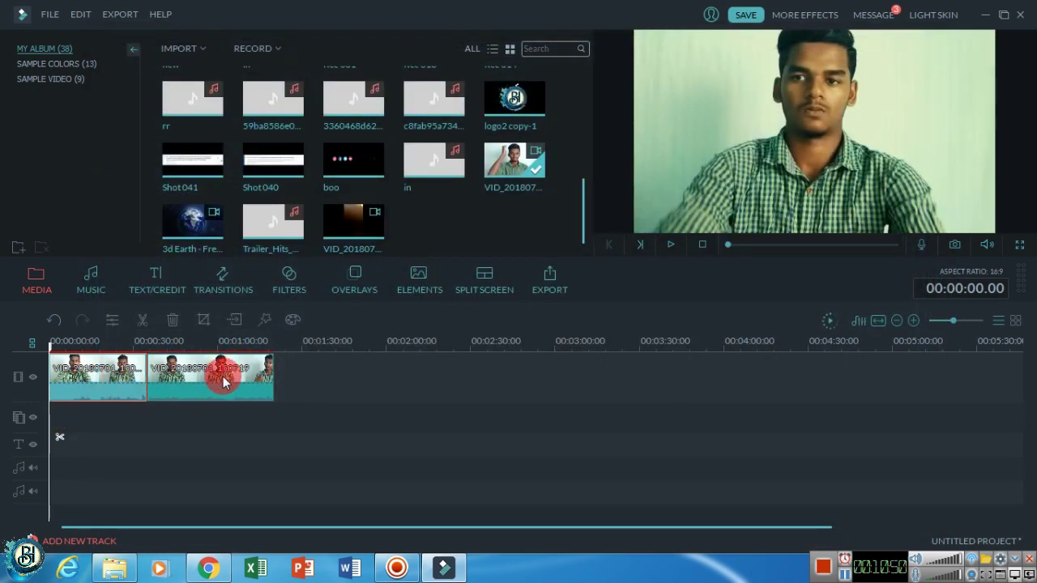
- Browse the filter library and examine the Background Blur category
click(289, 281)
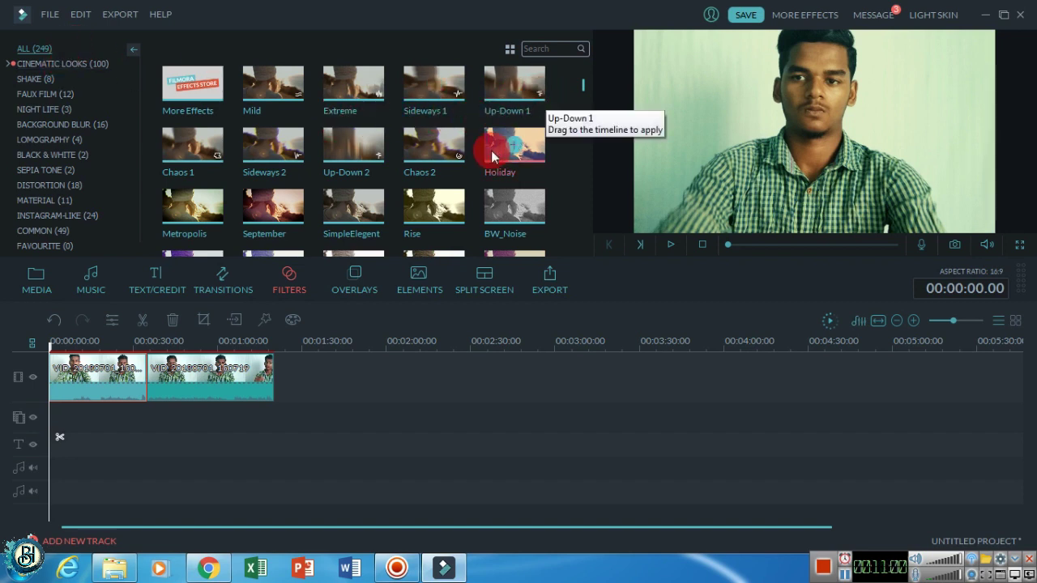
drag(580, 85, 586, 99)
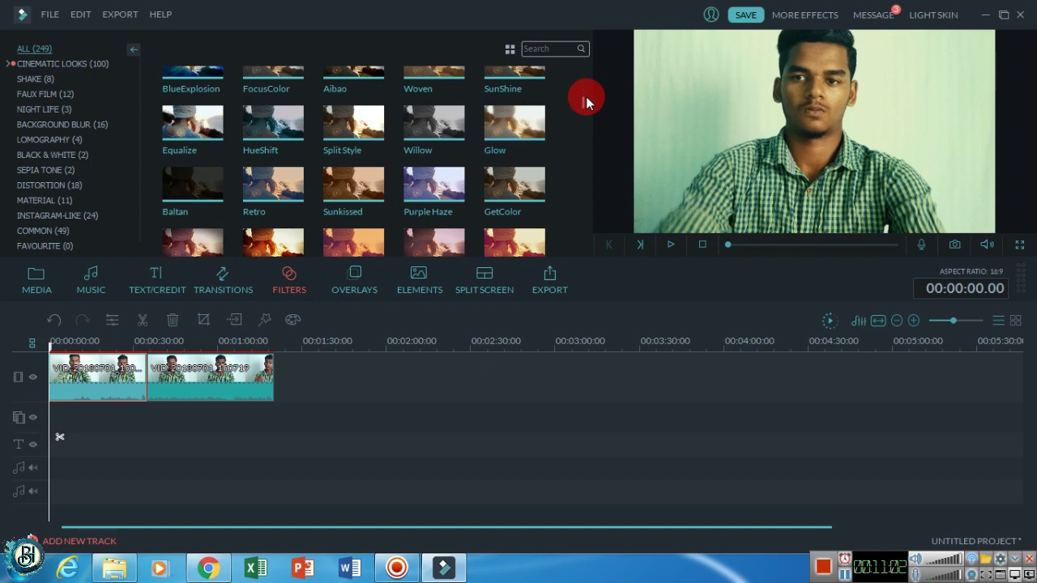
click(90, 126)
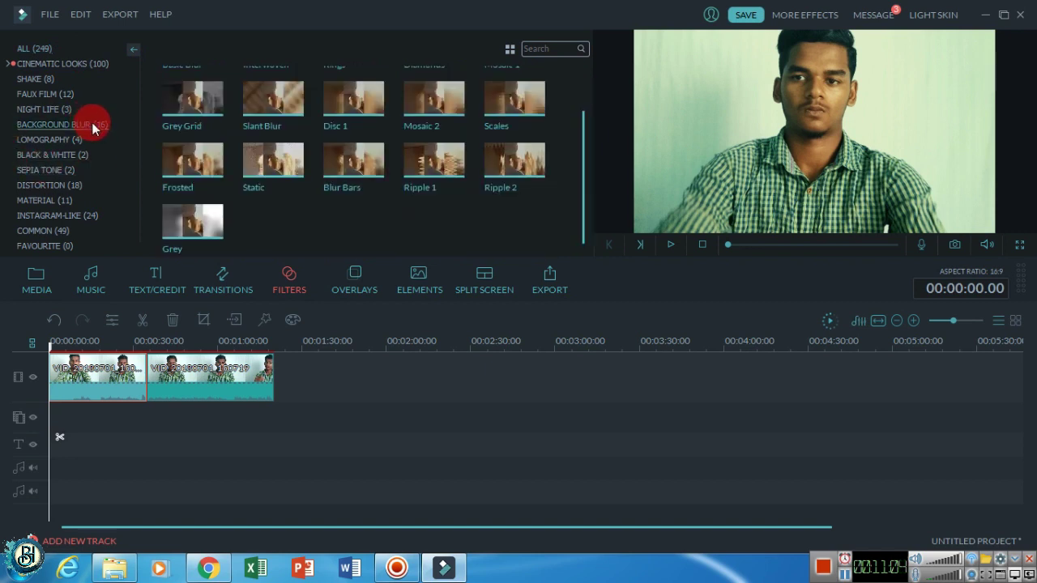
click(345, 397)
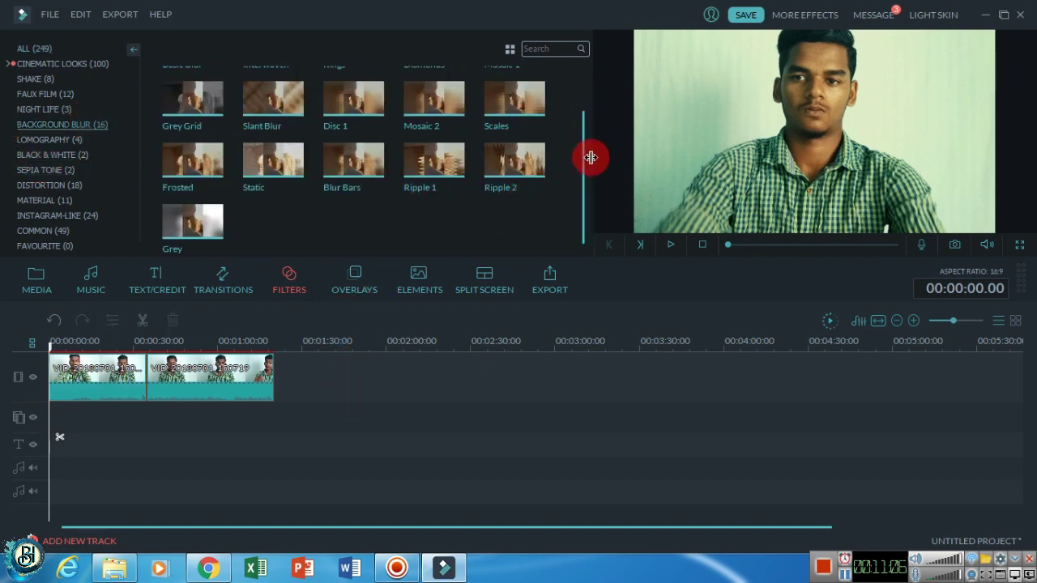
drag(585, 166, 578, 51)
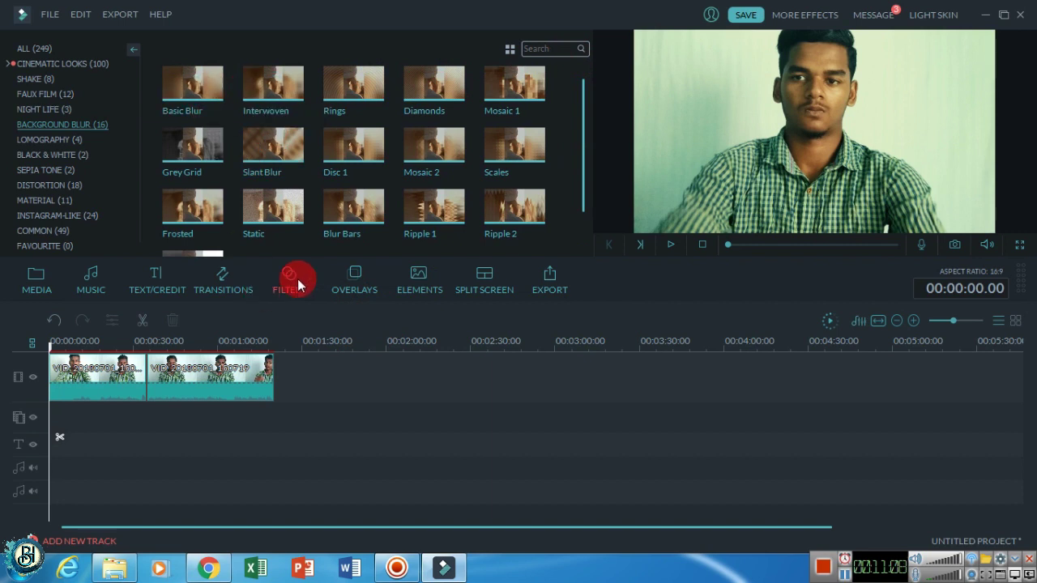
- Append VID_20180701_203148_0 to the video track after the split clip and place the Basic Blur filter at its start
click(32, 277)
drag(365, 225, 393, 365)
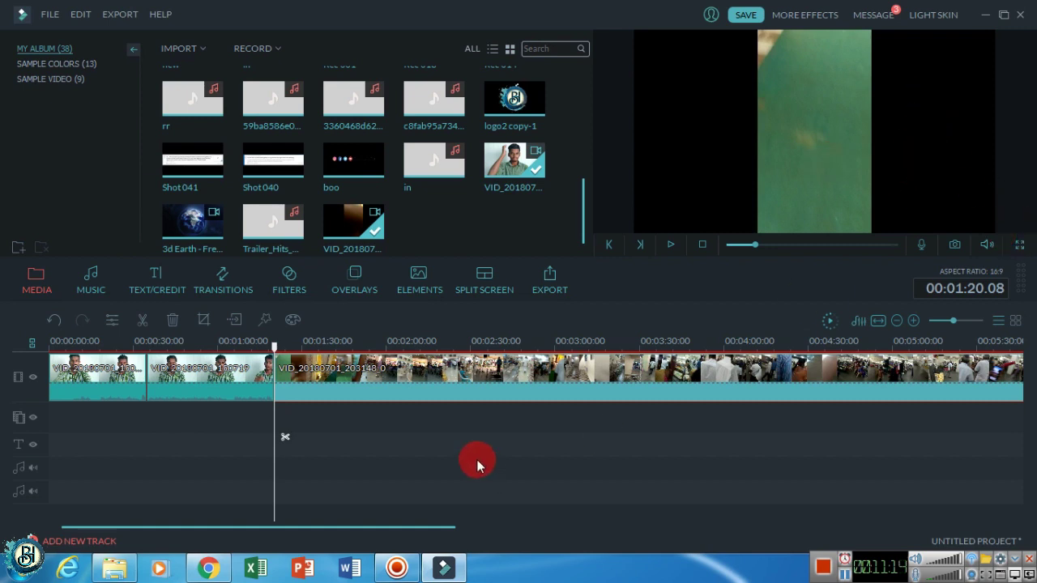
click(288, 285)
drag(229, 77, 282, 412)
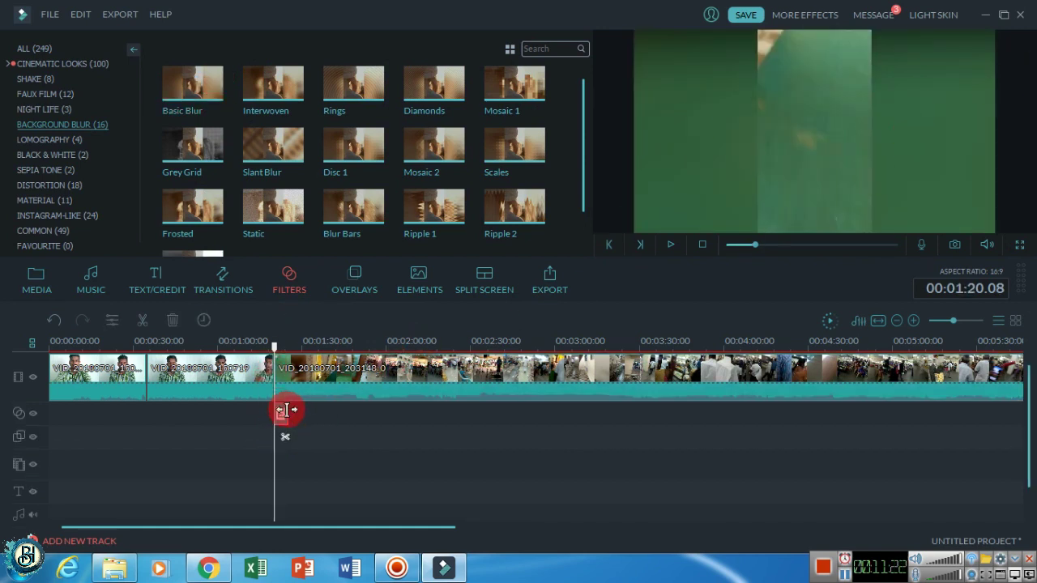
- Extend the Basic Blur filter to the end of the portrait clip at 00:08:08.22 and view the result at the clip's start
drag(286, 413, 168, 417)
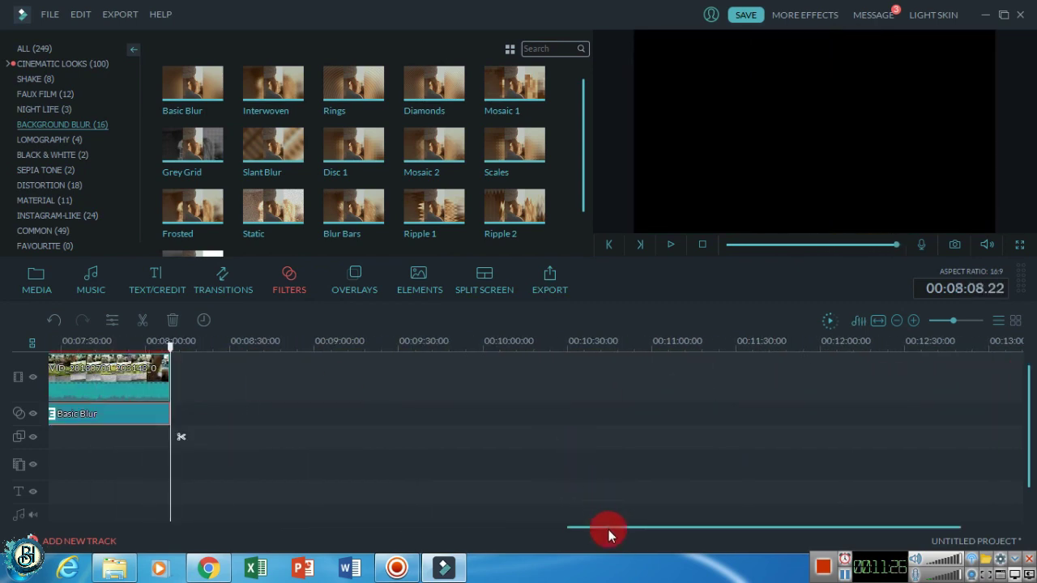
drag(609, 529, 103, 529)
click(216, 367)
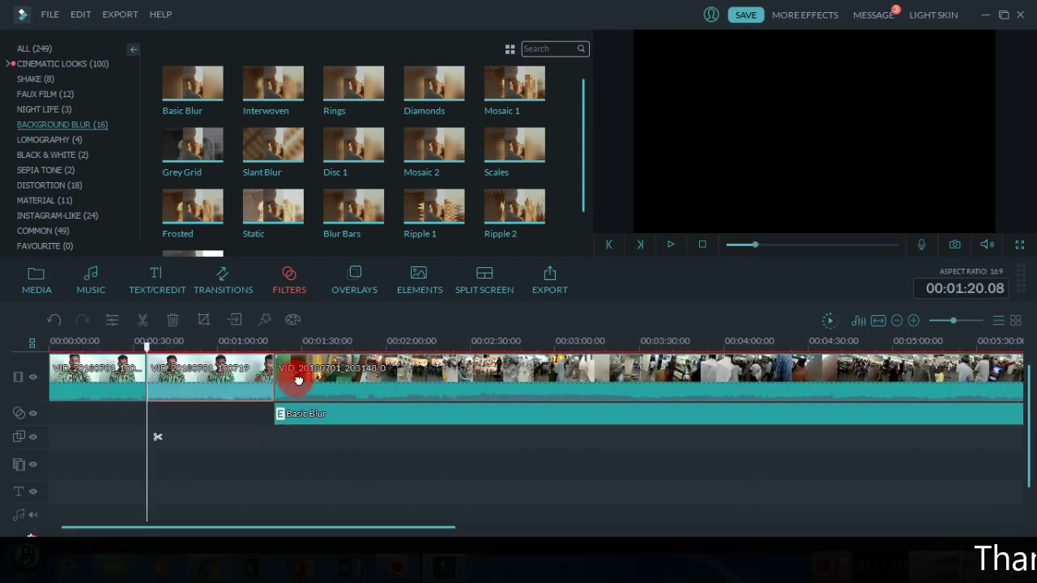
click(296, 371)
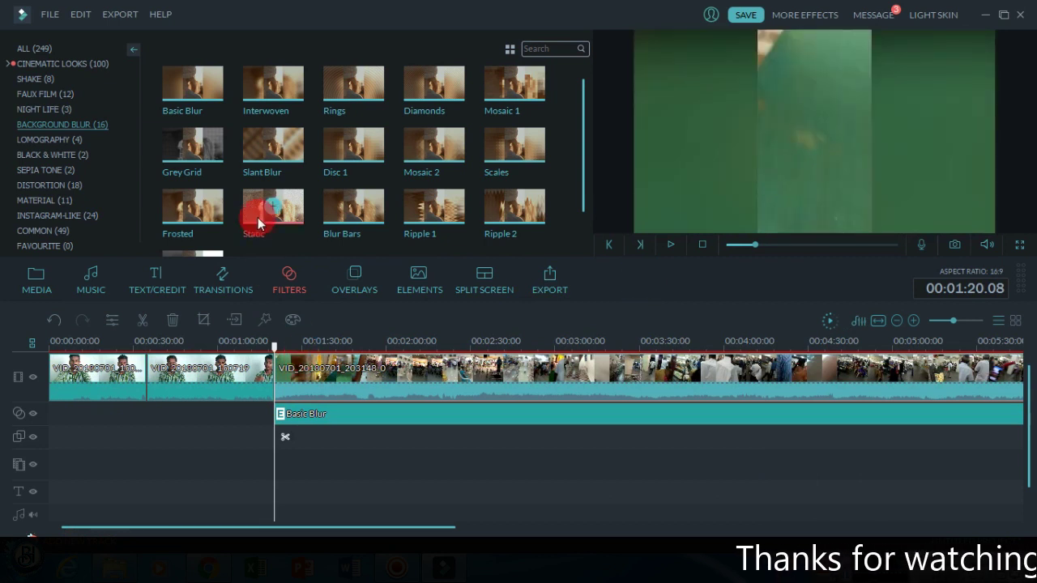
- Delete the Basic Blur filter under the portrait clip and apply the CinematicTwo filter across the second clip part instead
click(324, 429)
click(171, 319)
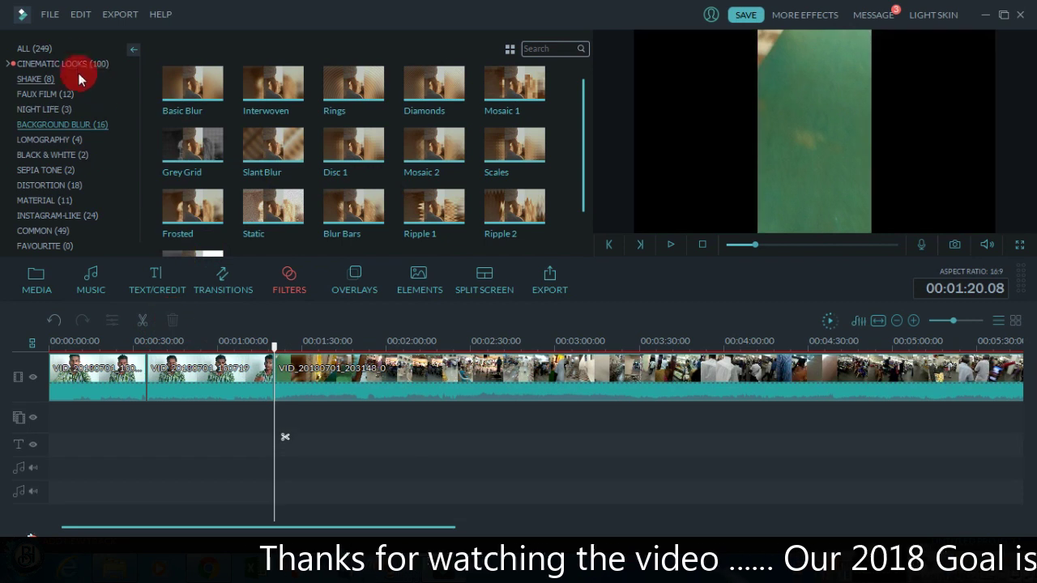
click(79, 65)
drag(435, 157, 148, 417)
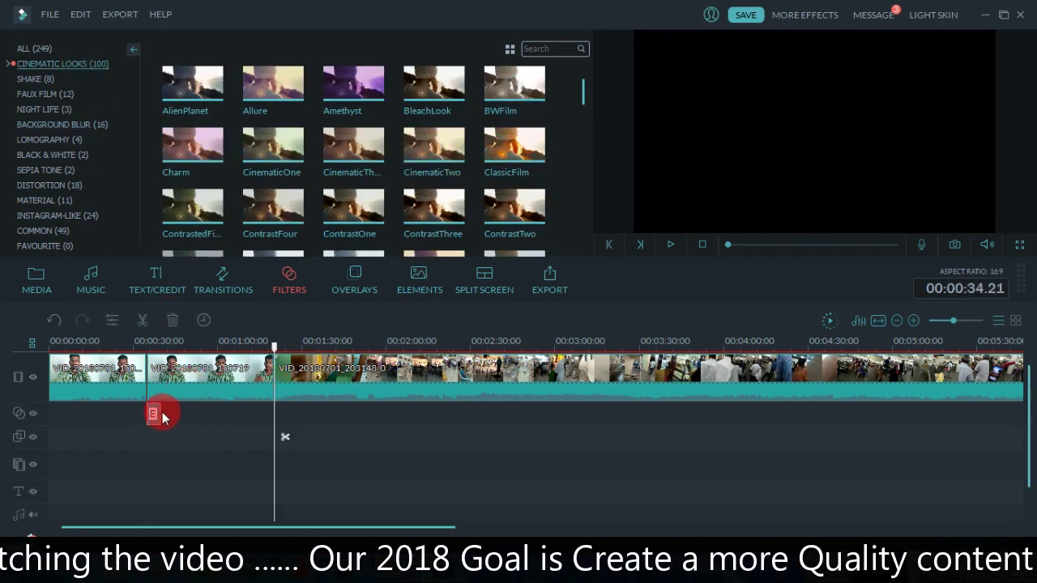
click(197, 394)
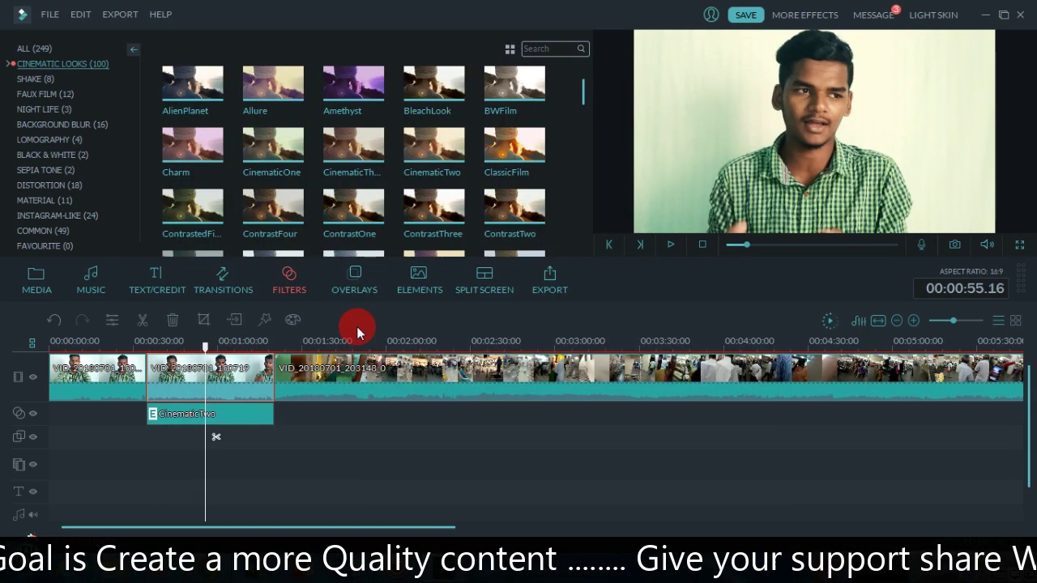
- Browse the overlay library and preview the Cinema 21:9 overlay
click(367, 287)
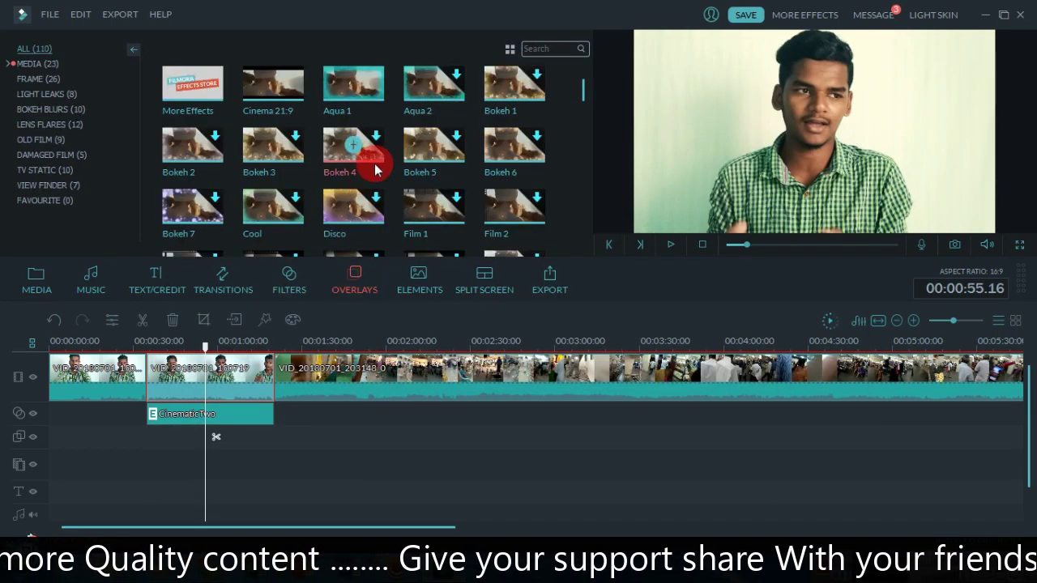
click(423, 93)
click(353, 97)
click(306, 91)
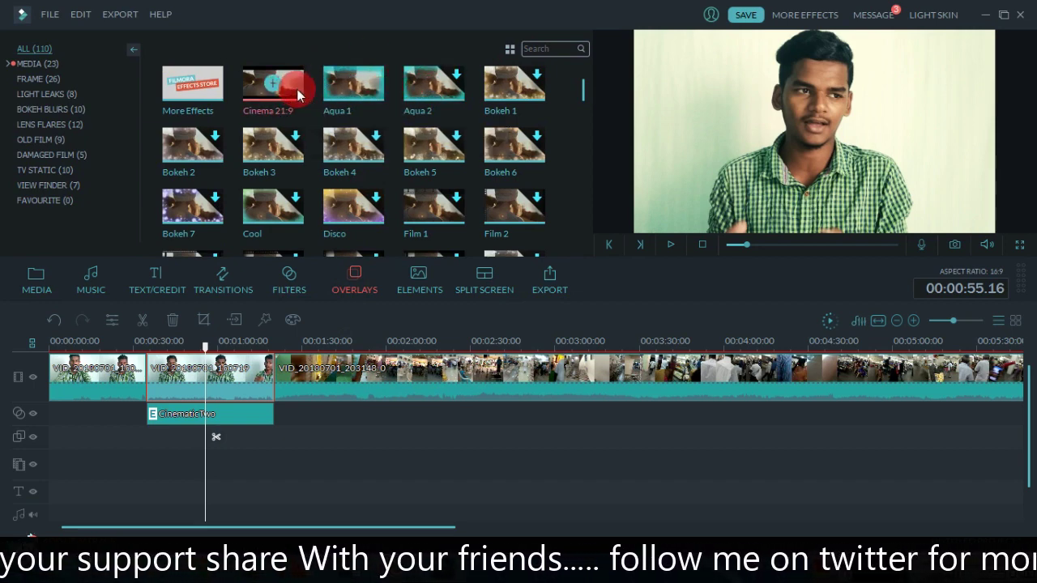
click(373, 413)
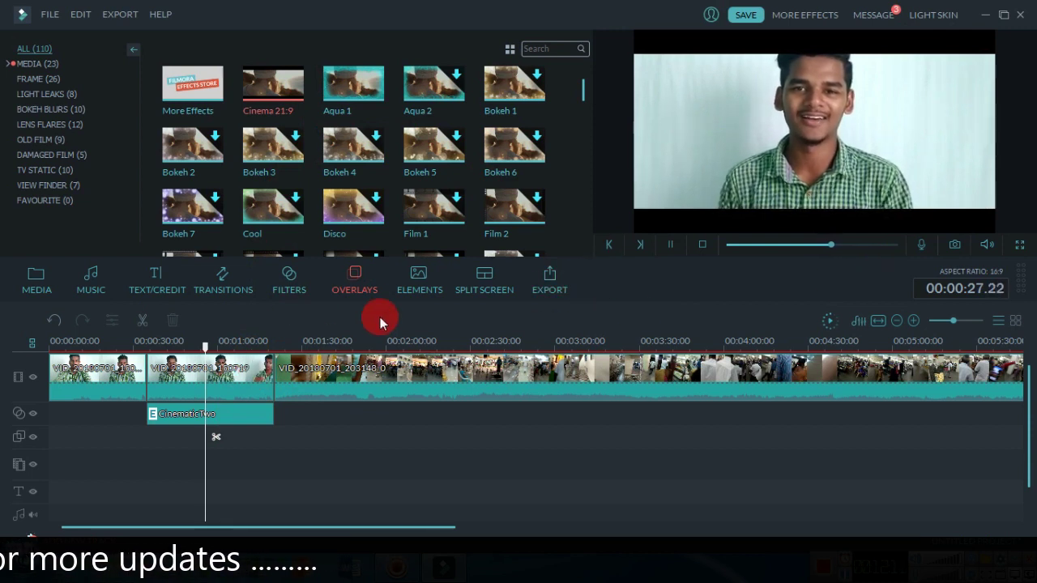
click(668, 245)
- Place the Element Love 2 heart on the first picture-in-picture track at the start of the second clip part, at 00:00:34.21
click(53, 275)
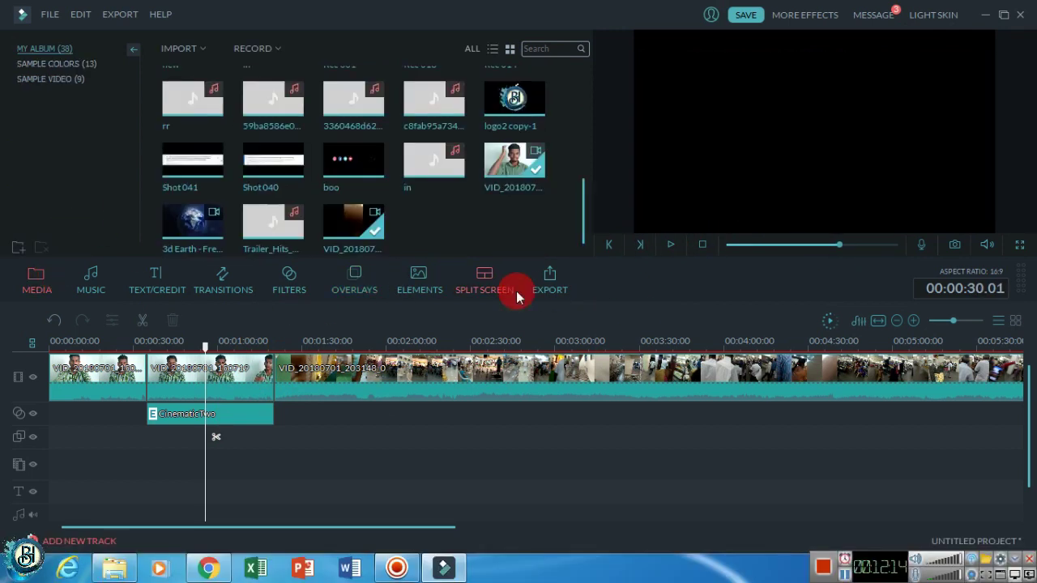
click(423, 292)
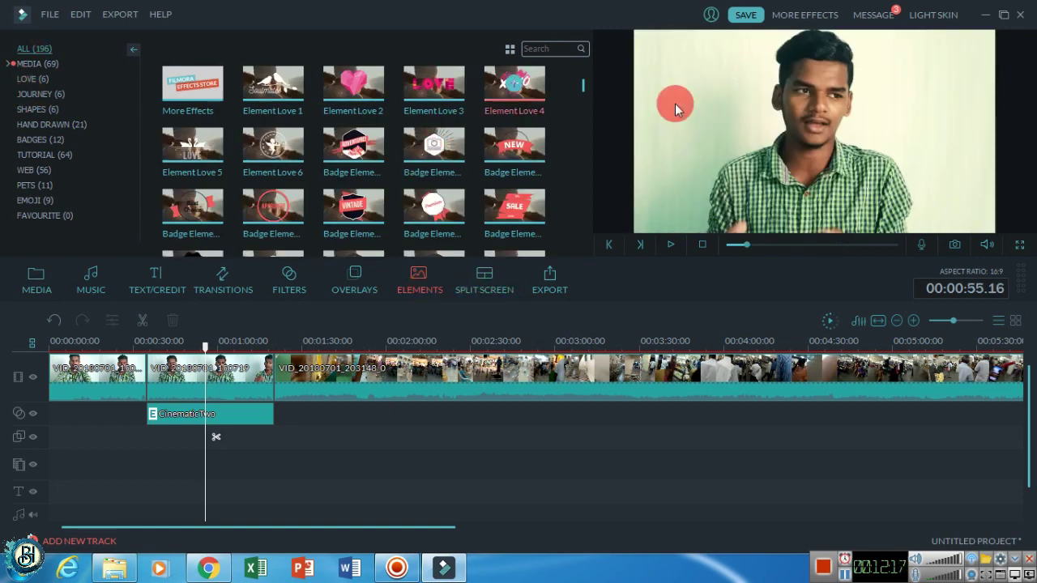
drag(375, 85, 326, 428)
drag(220, 459, 151, 446)
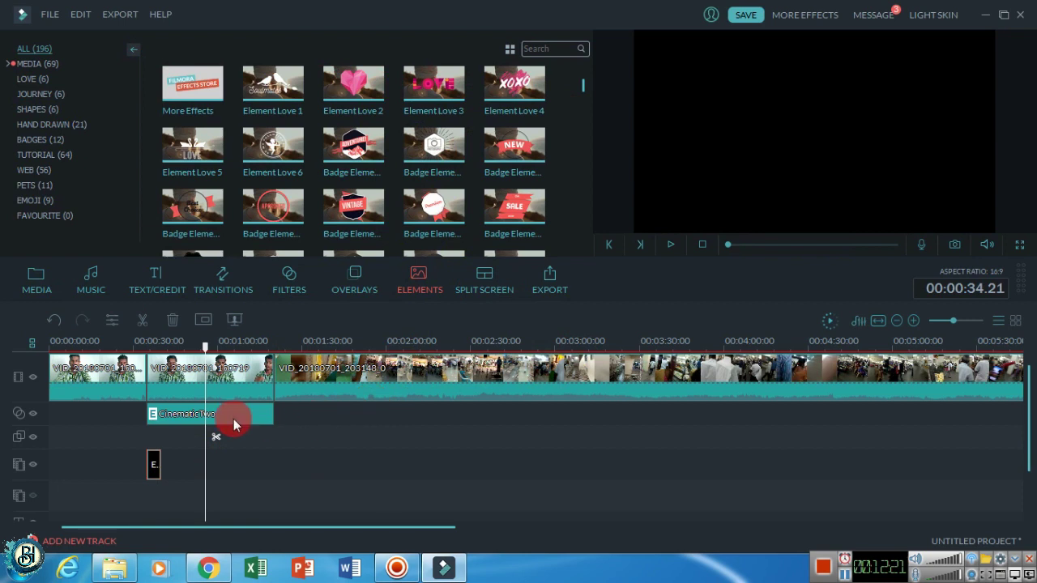
- Move the heart element to the upper left of the video picture, preview it, and shrink it from its lower-right corner
click(154, 468)
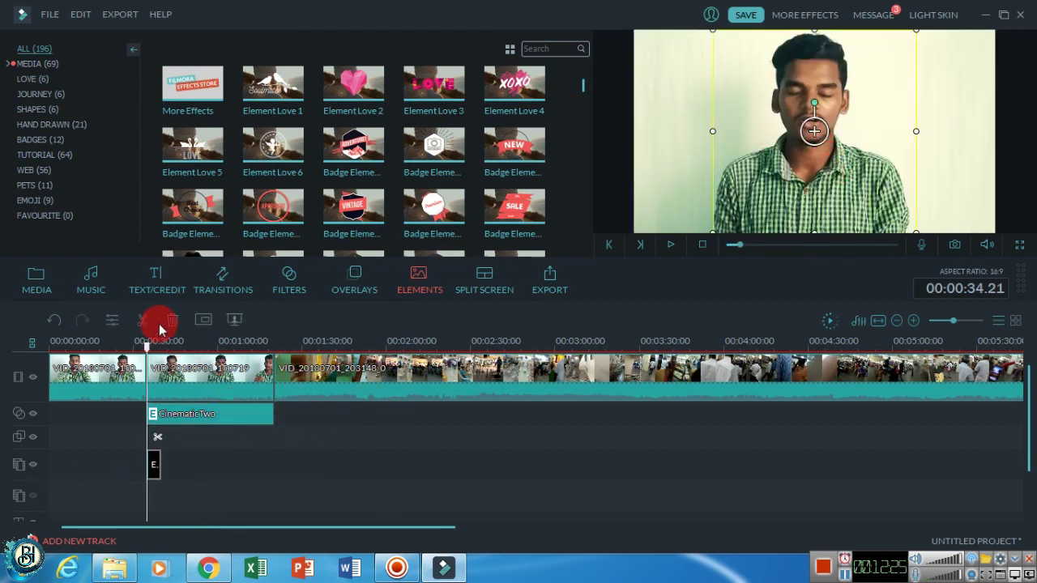
drag(840, 175, 734, 139)
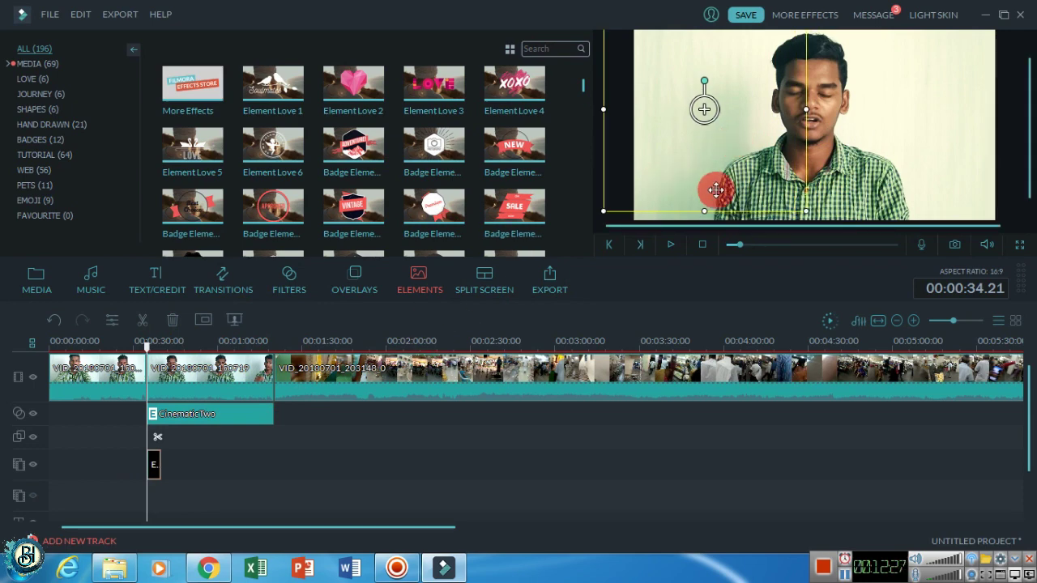
click(672, 244)
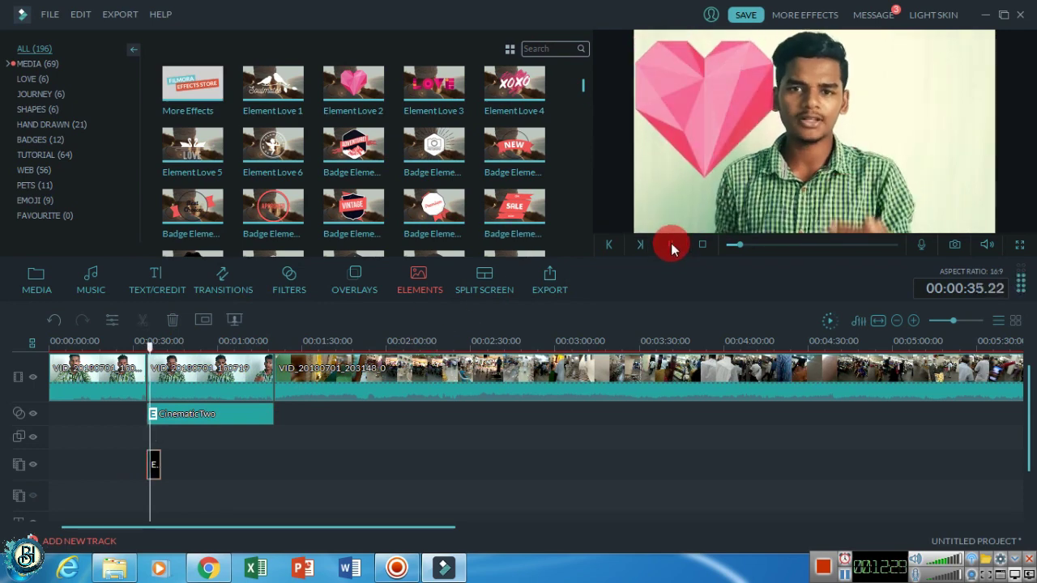
click(672, 245)
drag(807, 209, 729, 110)
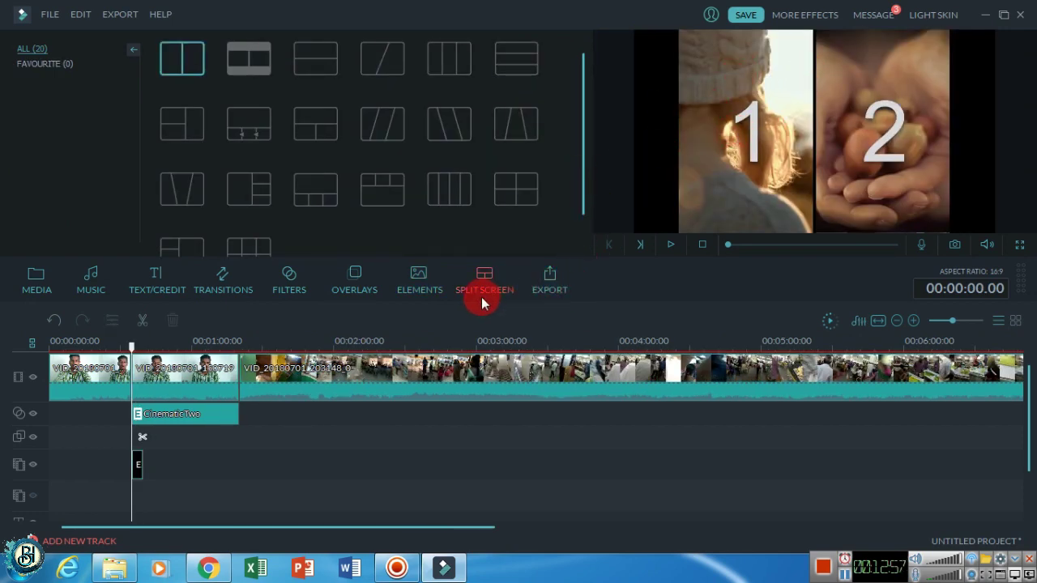
- Insert the two-column split screen between the second clip part and VID_20180701_203148_0, and open it for editing
drag(192, 44, 249, 239)
drag(194, 59, 166, 480)
drag(170, 436, 245, 405)
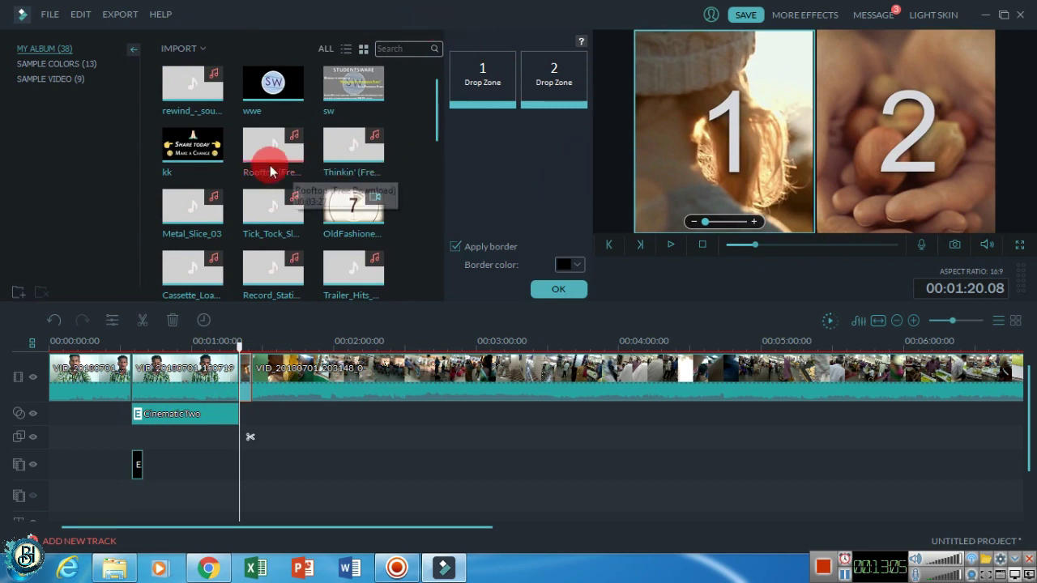
- Fill the split screen's first drop zone with the green checked shirt video and reposition the footage within its half
drag(435, 116, 438, 282)
drag(258, 204, 498, 71)
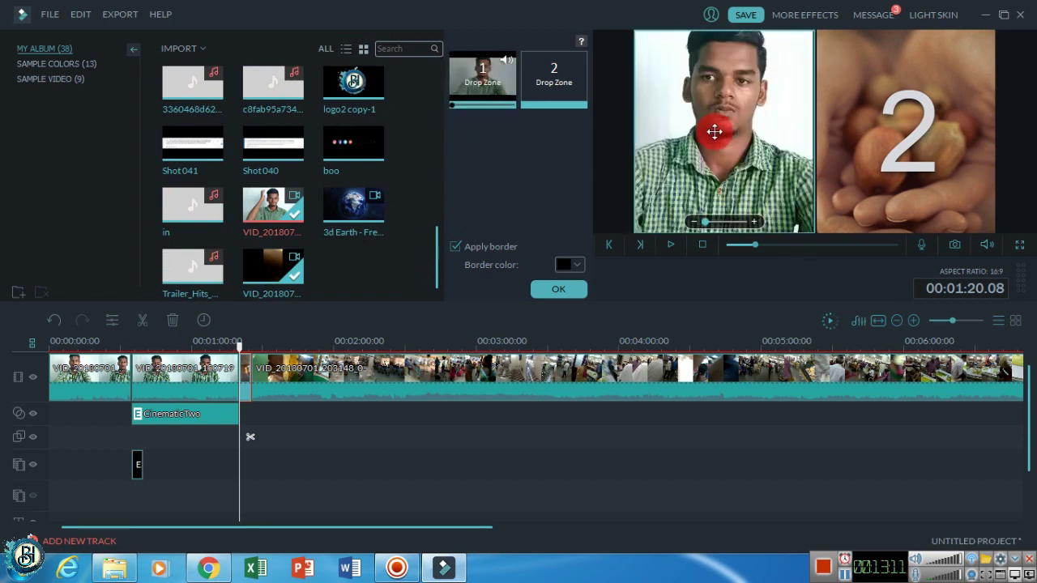
drag(732, 167, 688, 225)
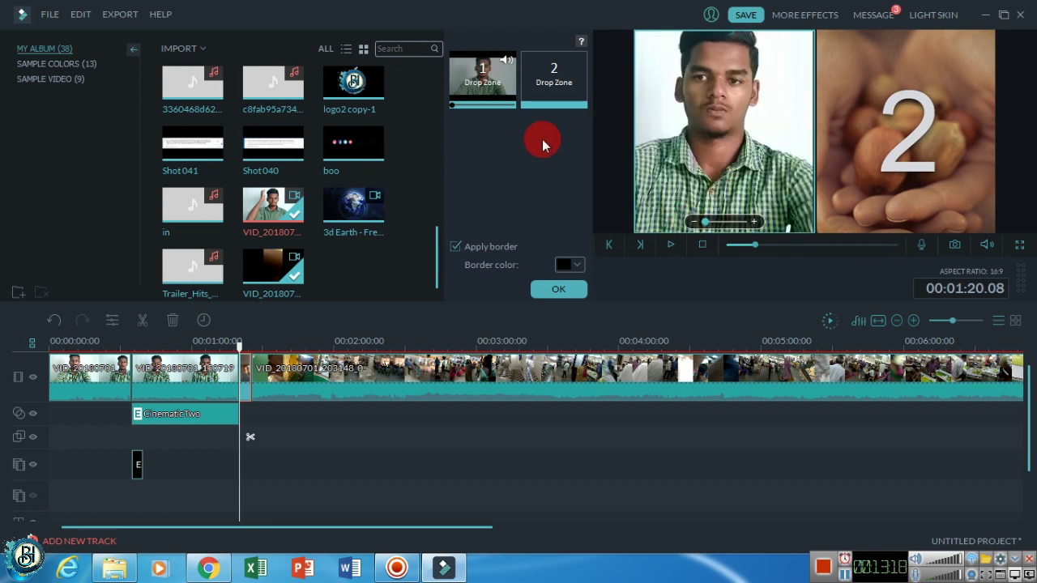
- Fill the second drop zone with VID_20180701_203148_0 and preview the side-by-side playback
drag(279, 265, 525, 11)
drag(554, 83, 554, 84)
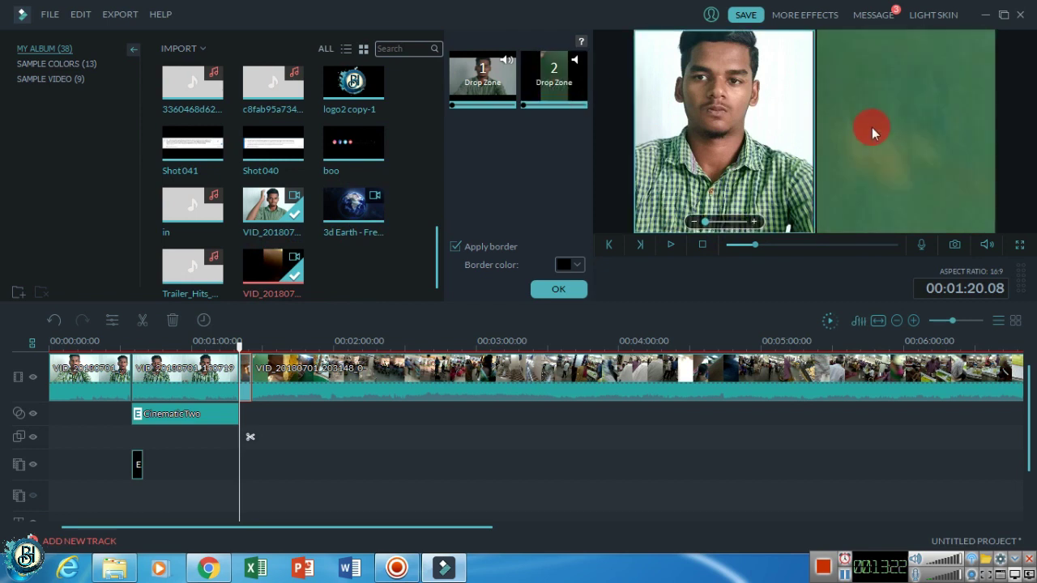
scroll(284, 283, up, 10)
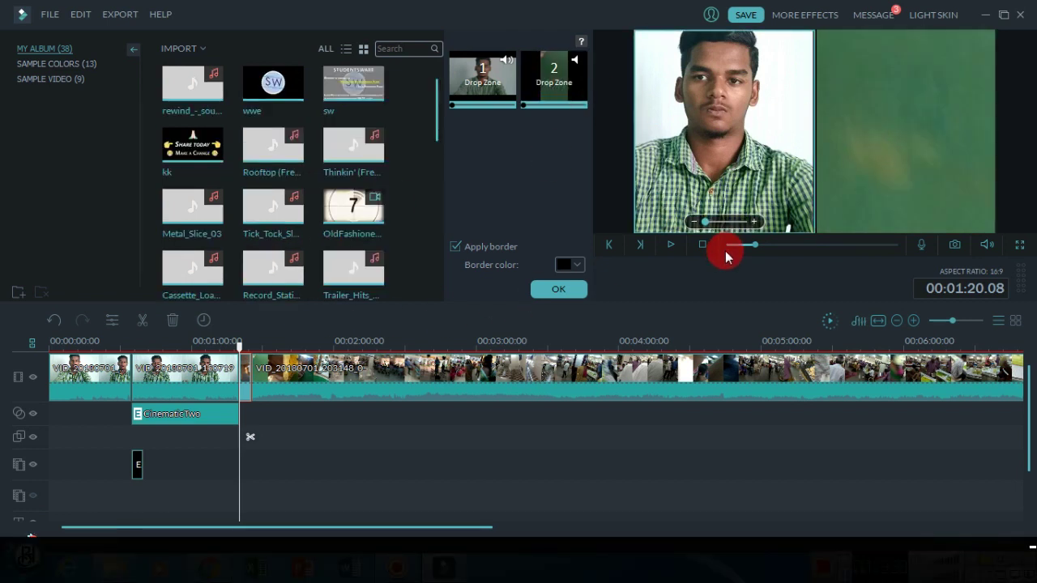
click(672, 245)
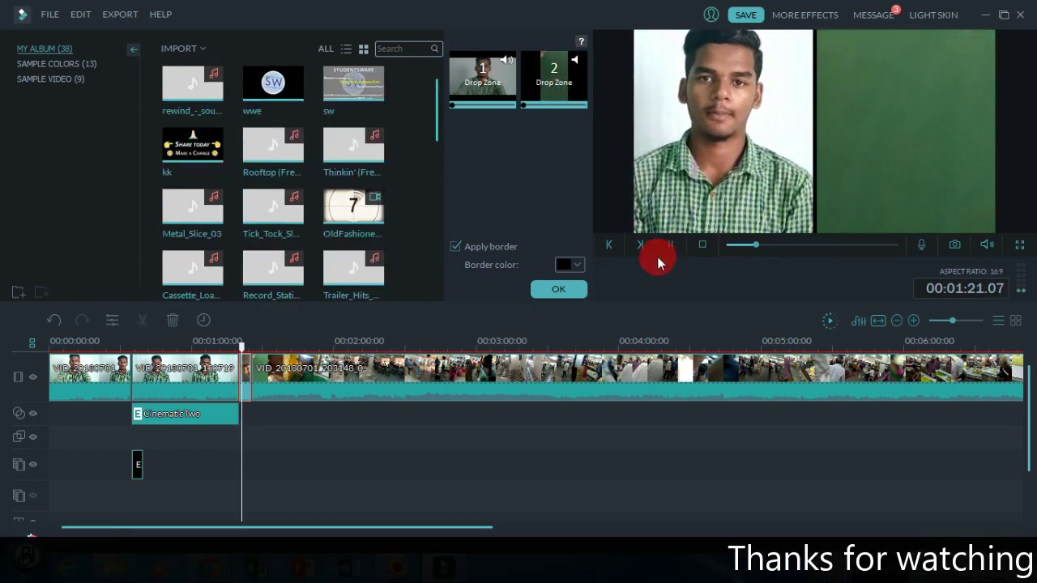
click(670, 244)
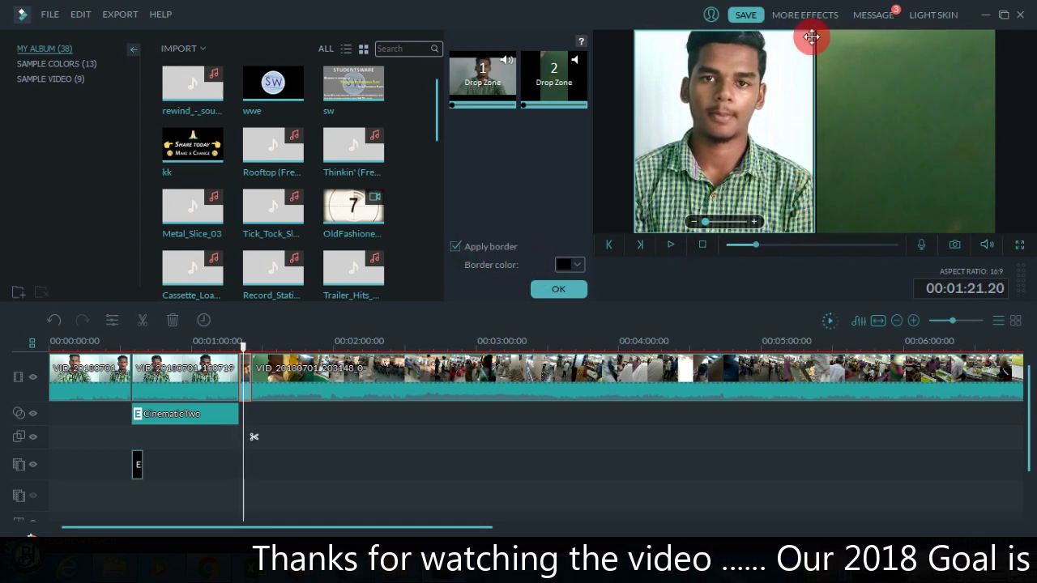
- Turn off the split screen's border, check the result in full screen, and confirm the split screen settings
click(507, 248)
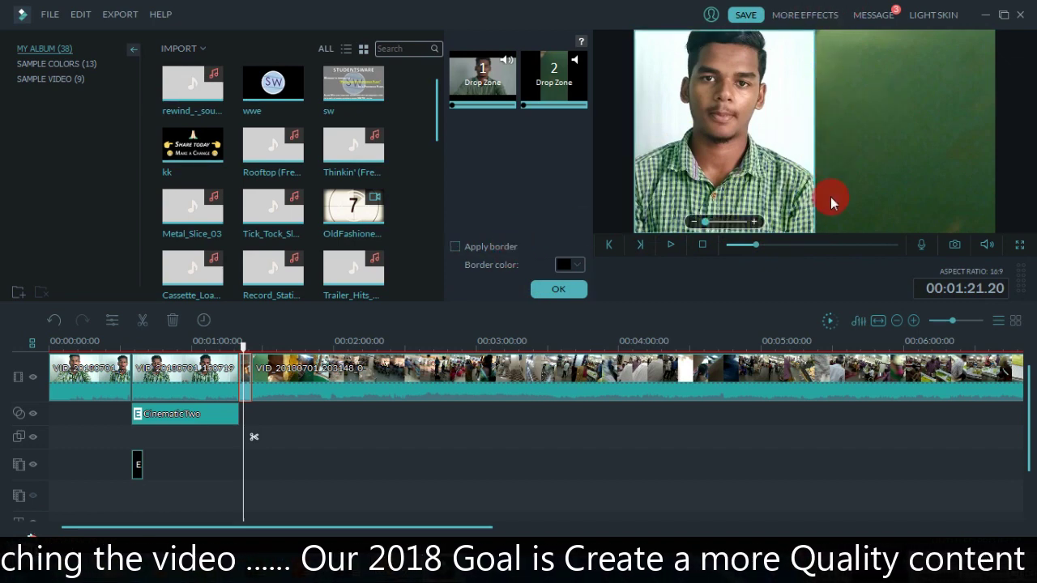
click(1019, 243)
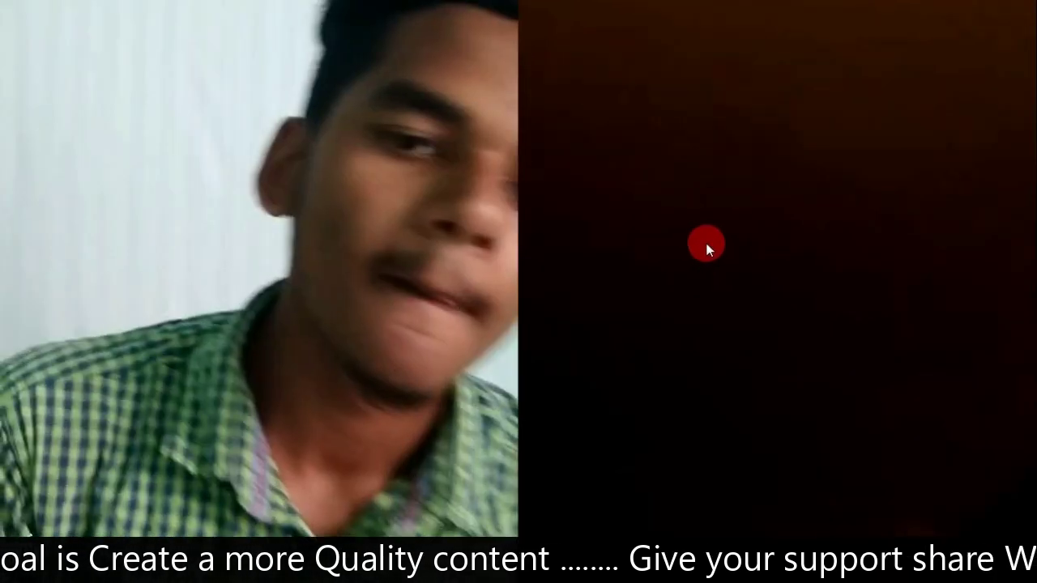
key(Escape)
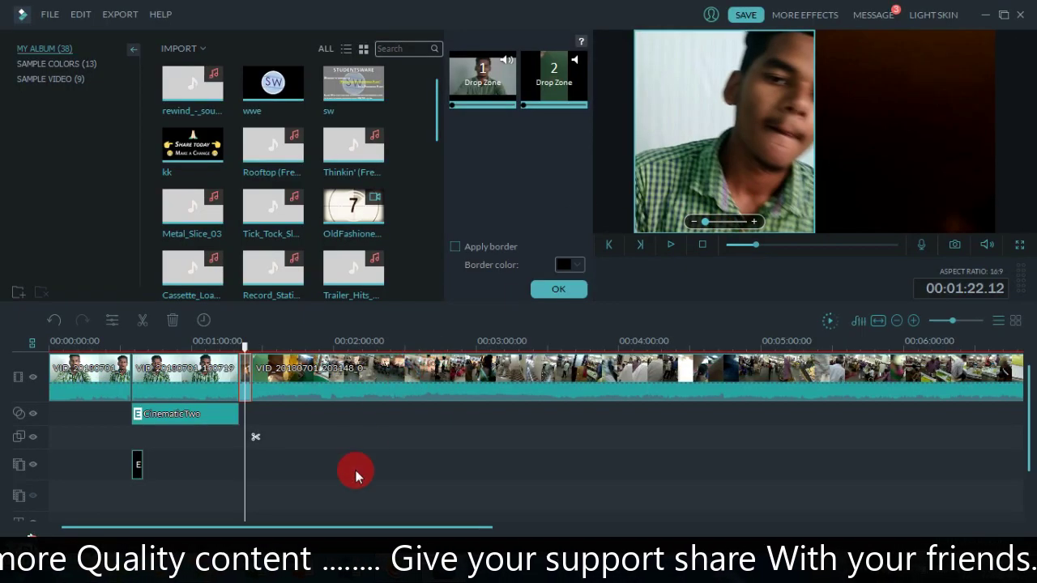
click(558, 290)
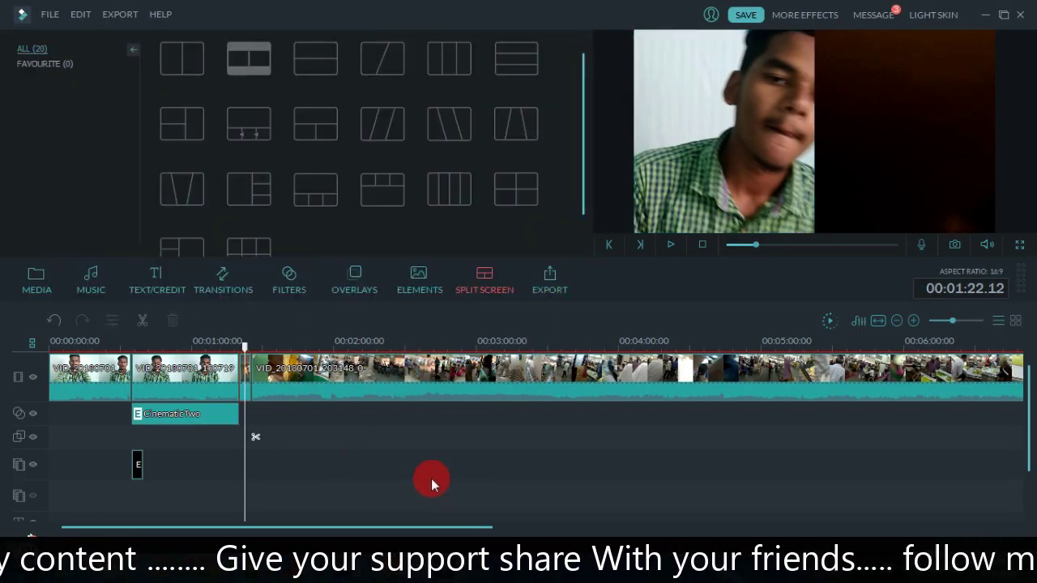
- Return to the media album and the project start, and examine the available media and the timeline's video, title and music tracks
click(34, 279)
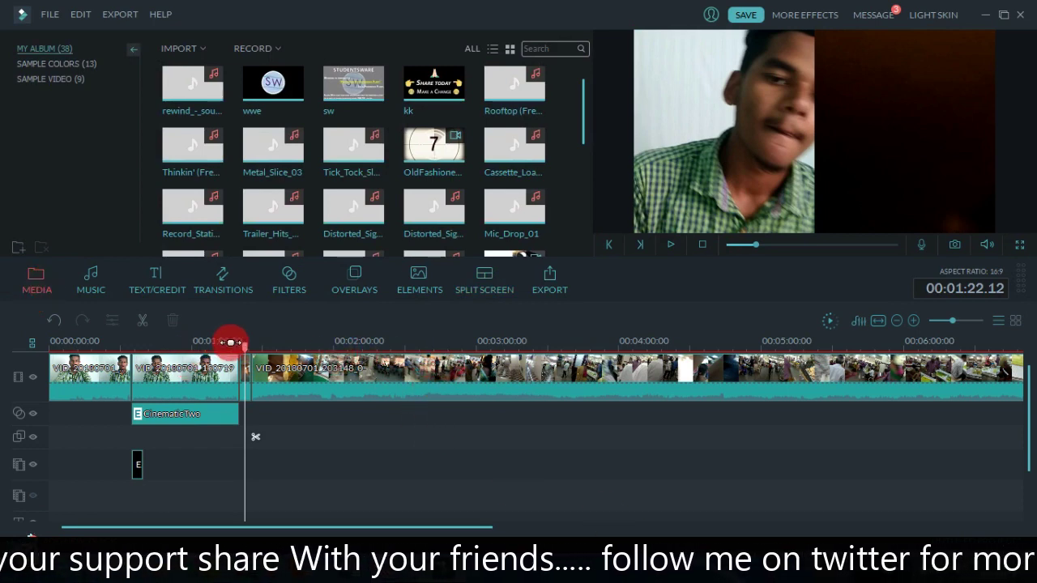
drag(250, 350, 11, 336)
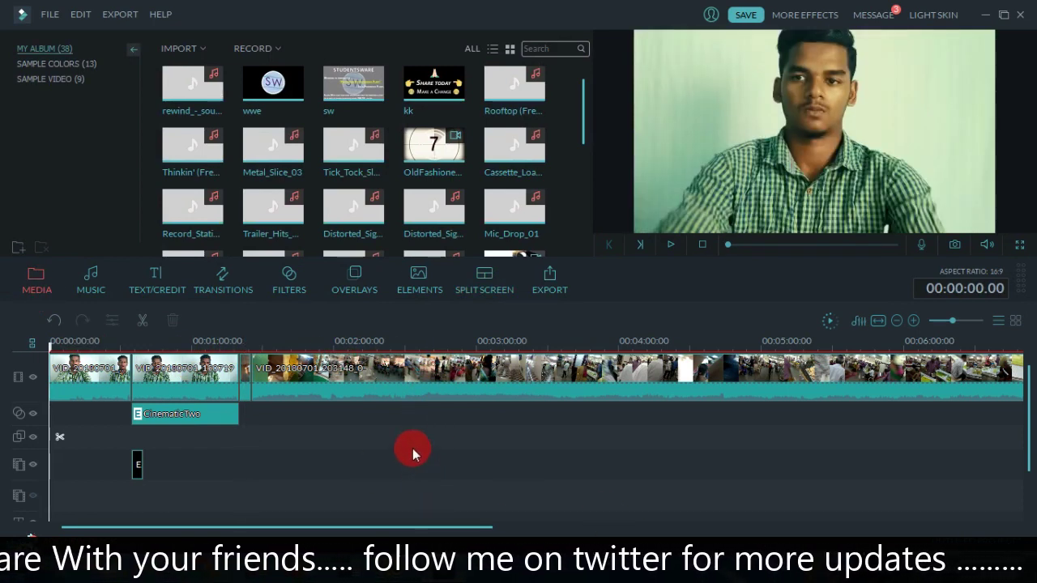
drag(584, 92, 607, 155)
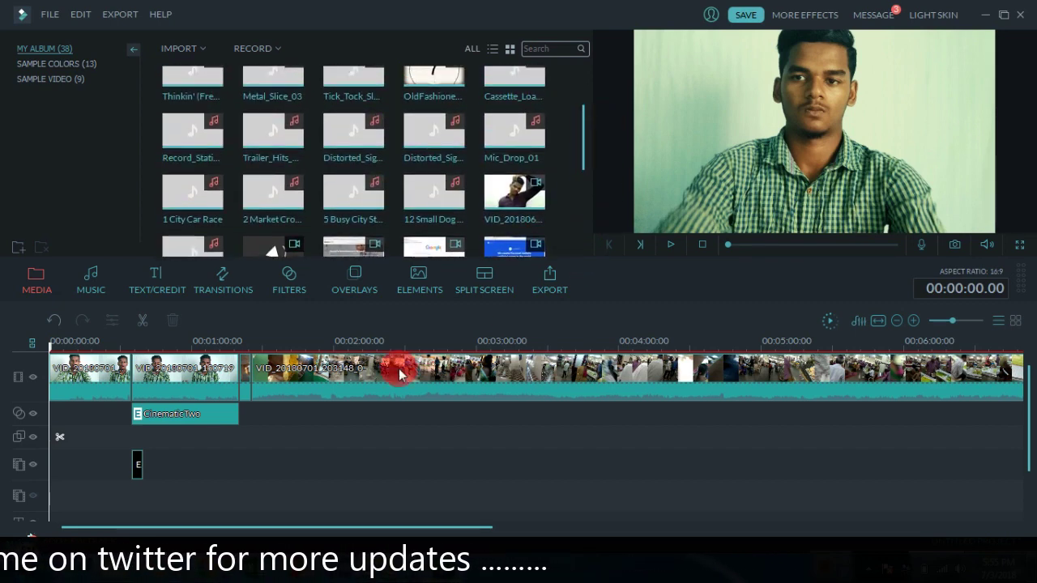
click(170, 388)
scroll(202, 405, down, 2)
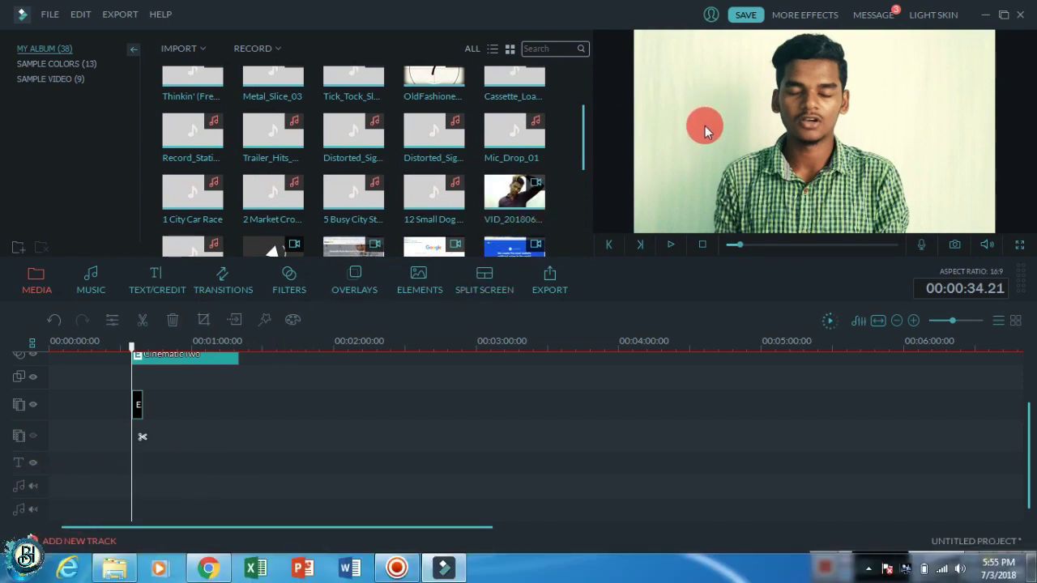
scroll(581, 147, up, 1)
drag(581, 148, 602, 157)
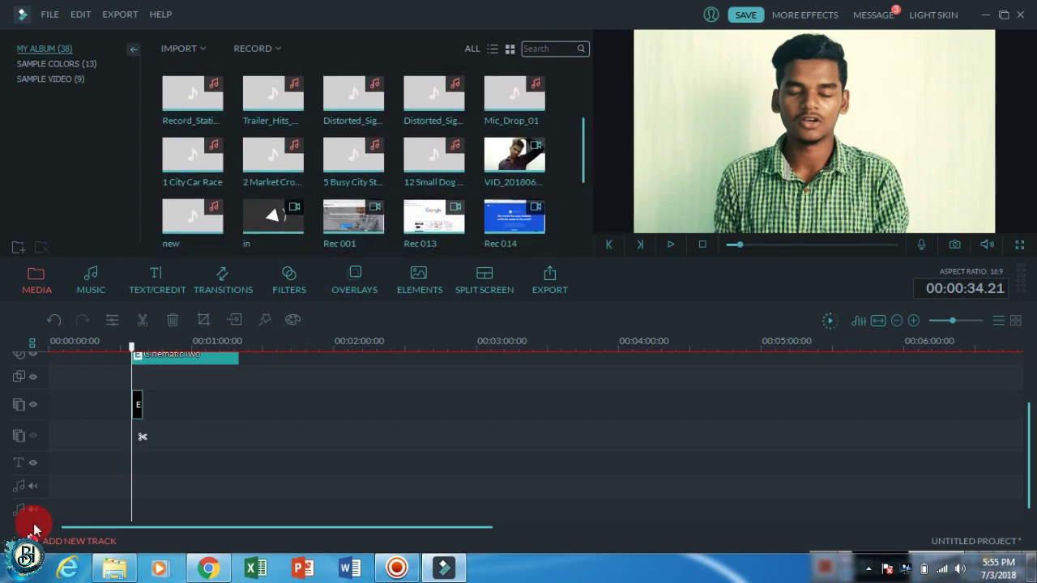
scroll(219, 458, up, 2)
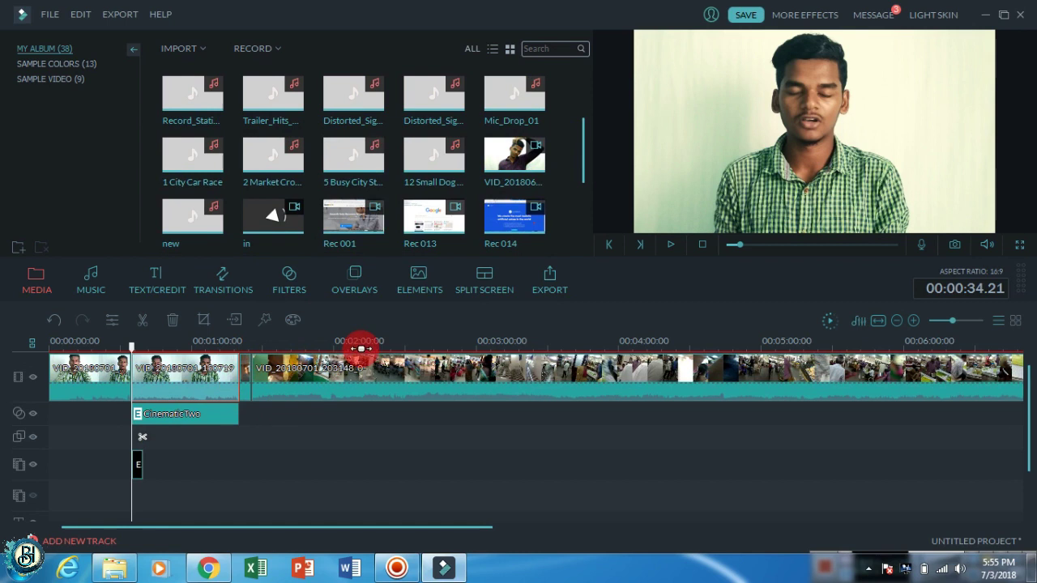
drag(127, 343, 2, 340)
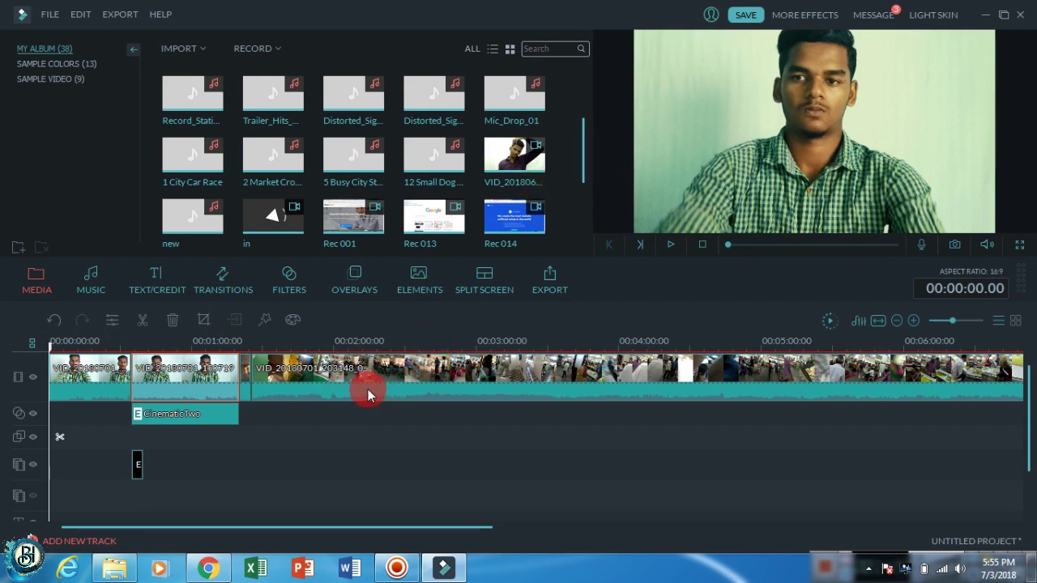
scroll(300, 544, down, 2)
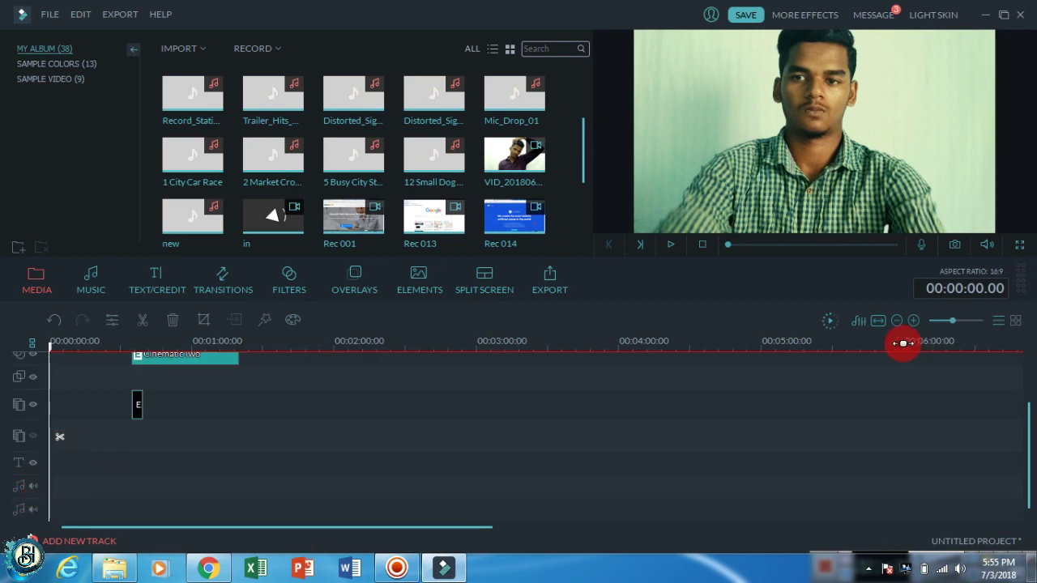
- Lower the Music 2 track's volume to -28.6 dB in the Audio Mixer and confirm
click(861, 321)
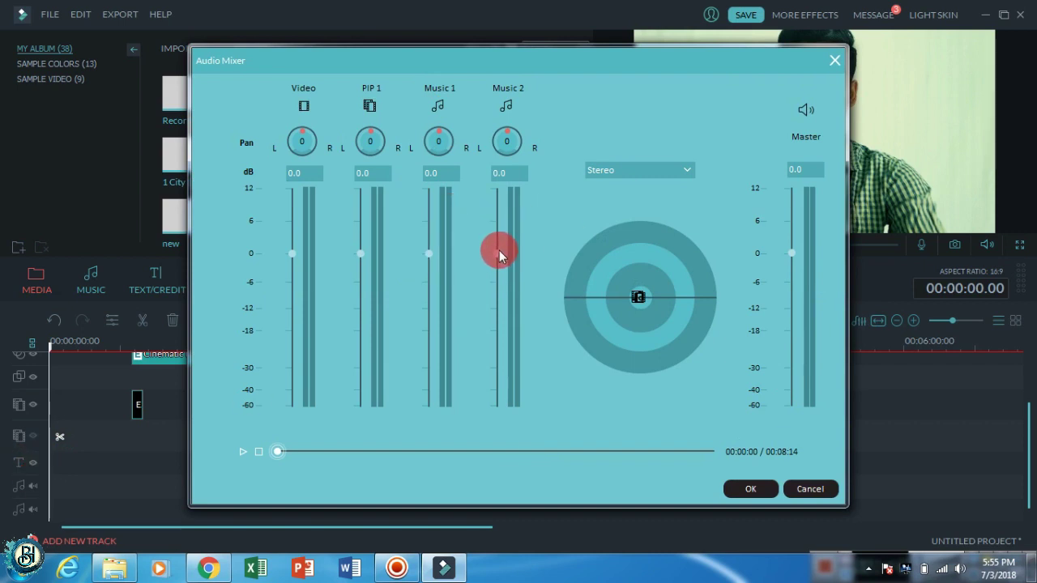
drag(499, 256, 482, 338)
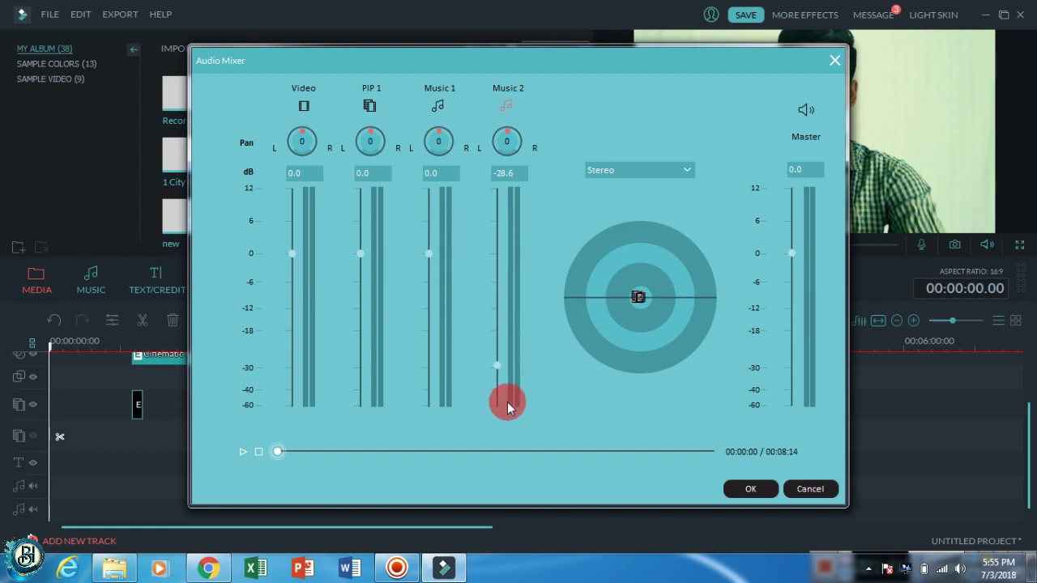
click(435, 267)
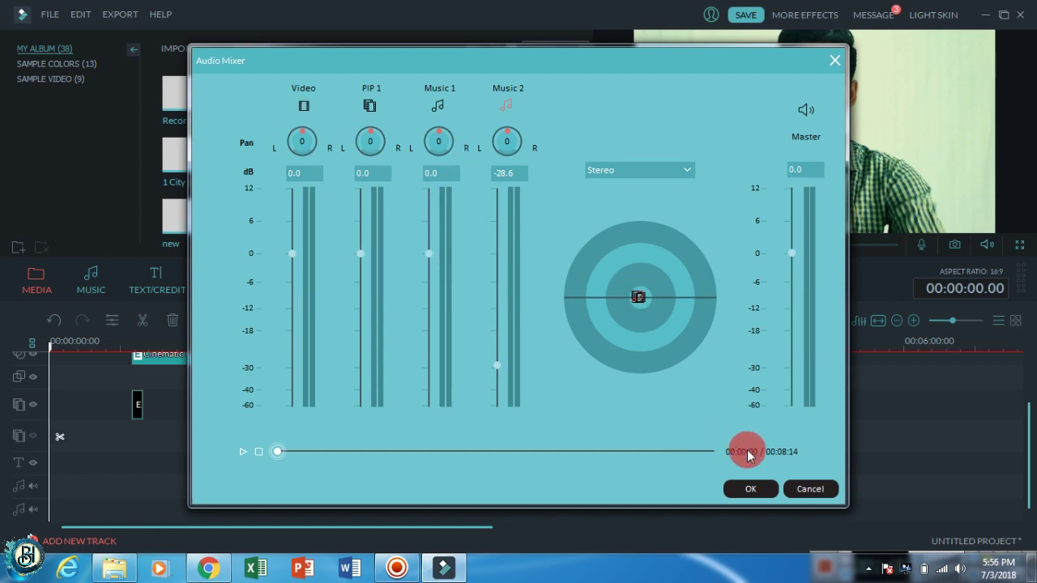
click(736, 487)
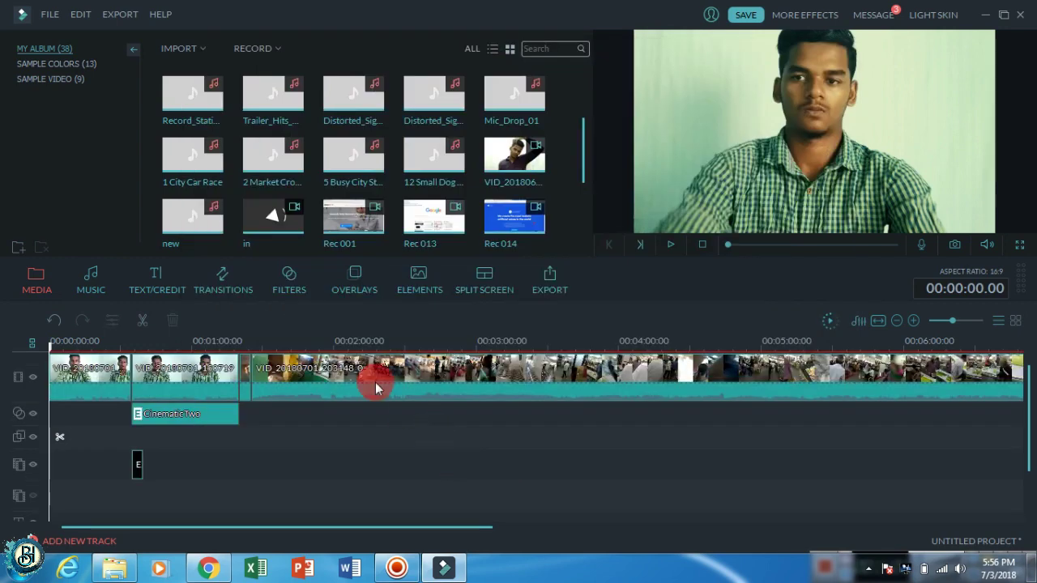
- Mute the first clip on the main video track
click(97, 376)
right_click(98, 376)
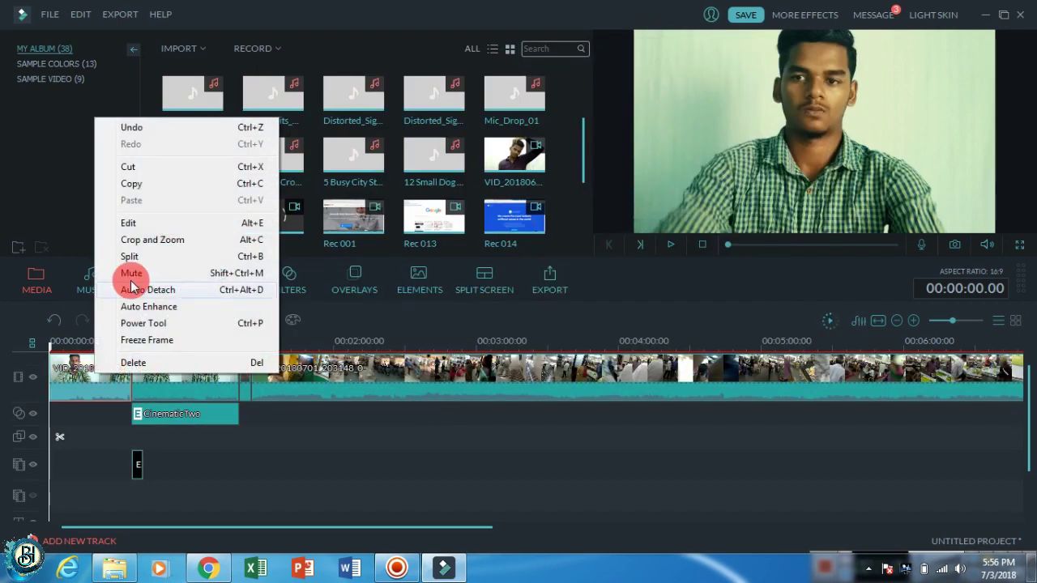
click(127, 278)
- Add the 5 Busy City St... sound from the album to the first music track at the project start
scroll(95, 484, down, 3)
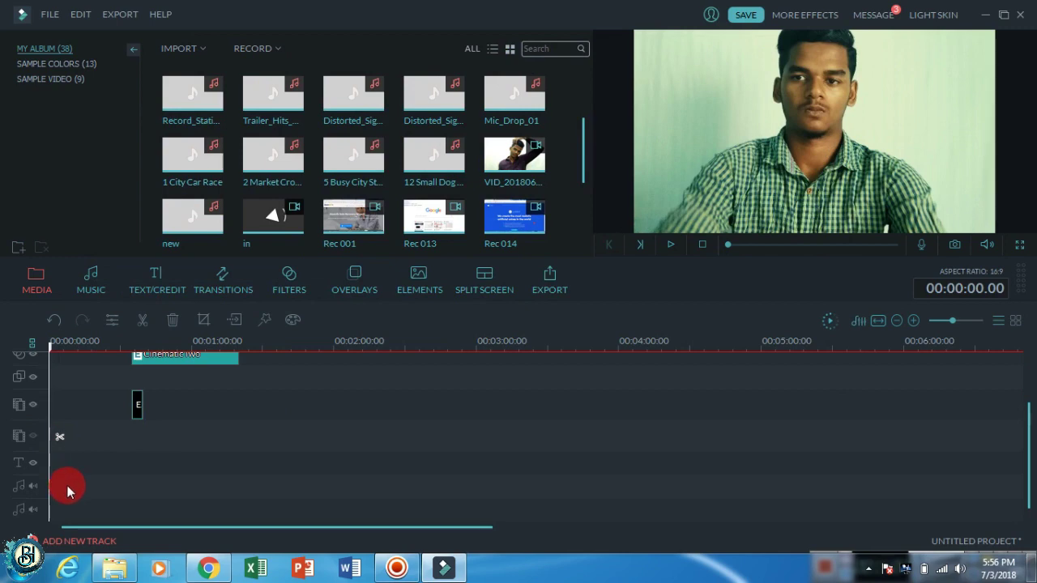
mouse_move(362, 167)
drag(362, 167, 216, 469)
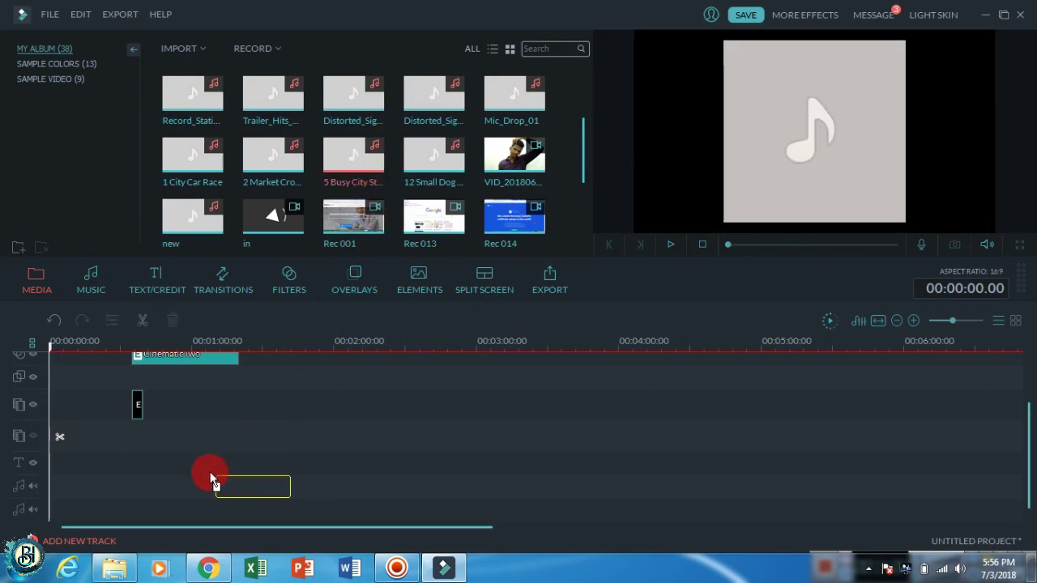
drag(91, 449, 48, 429)
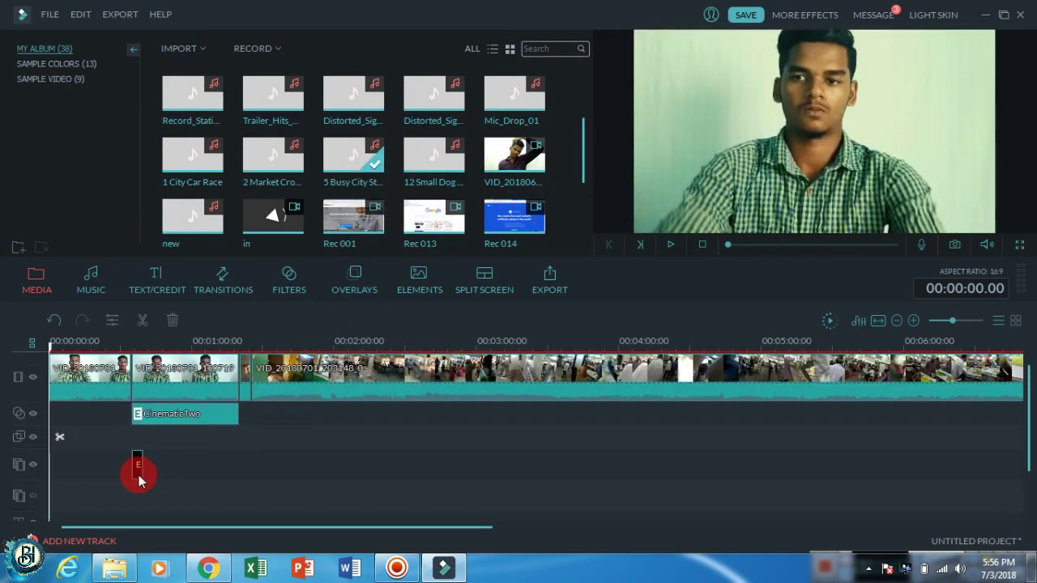
scroll(138, 475, up, 2)
scroll(130, 454, down, 2)
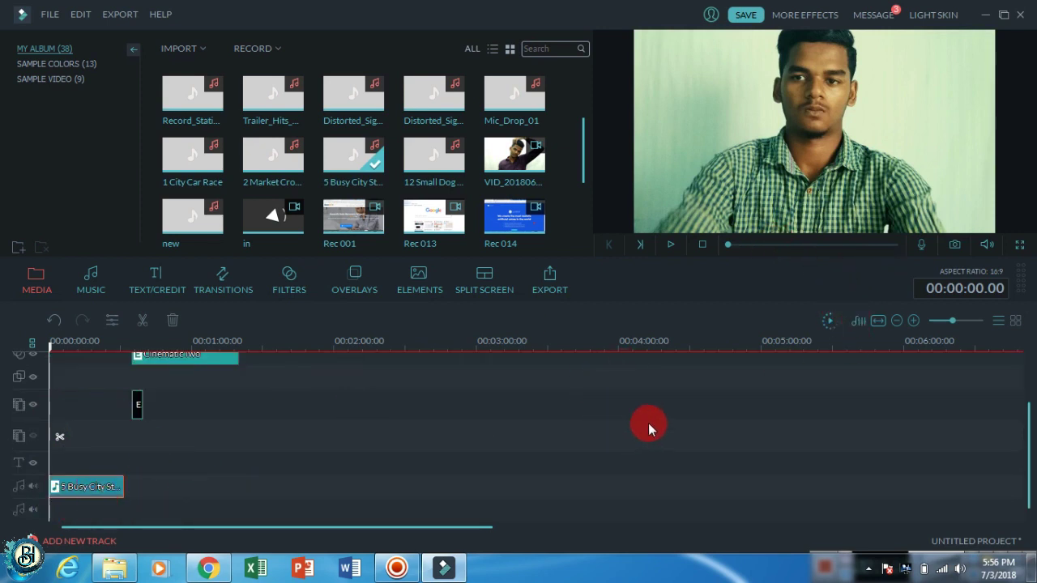
scroll(729, 381, up, 2)
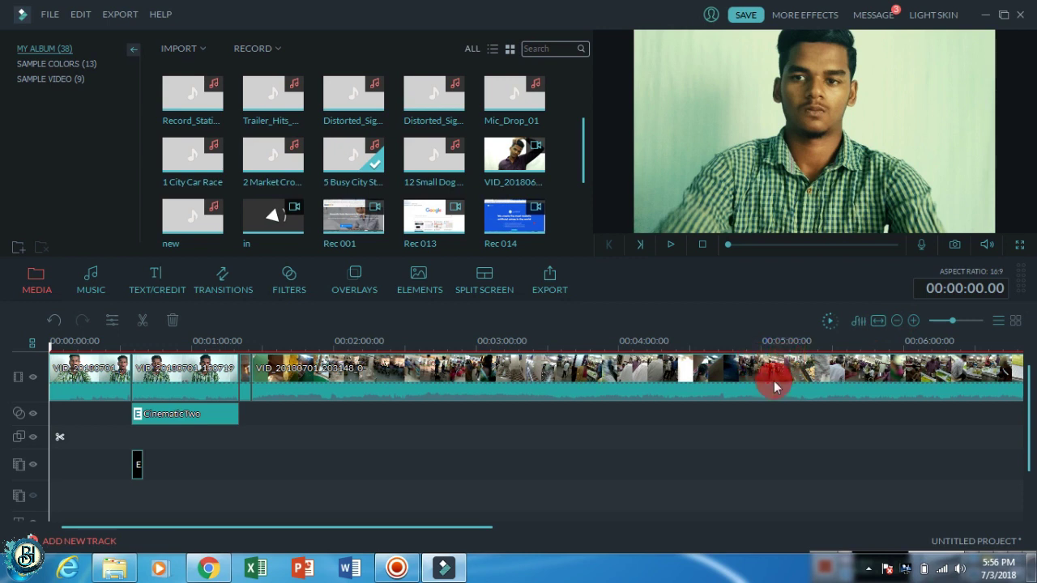
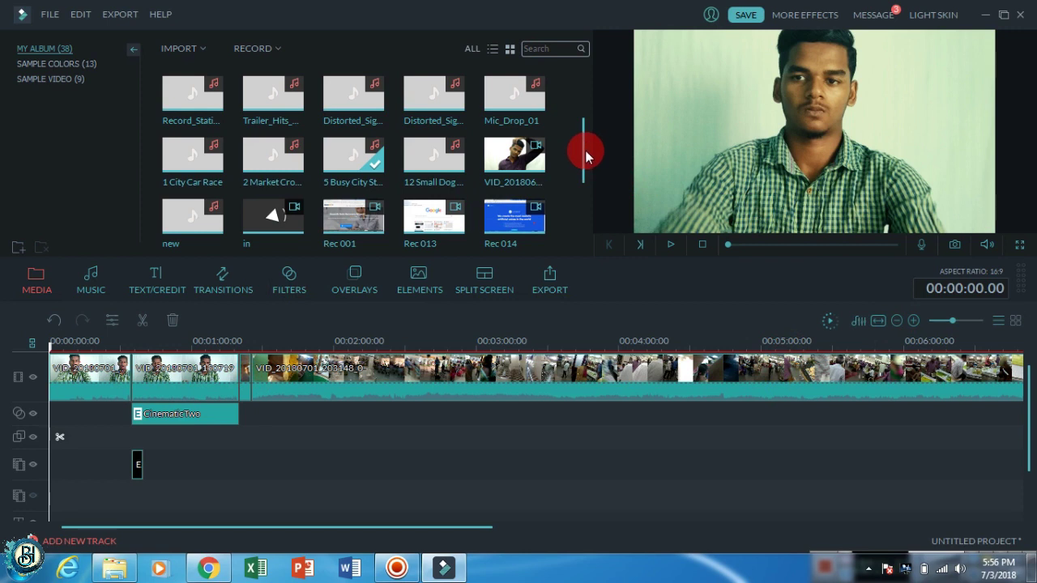
- Open Video Stabilization for the green checked shirt video in the media album
drag(587, 156, 603, 233)
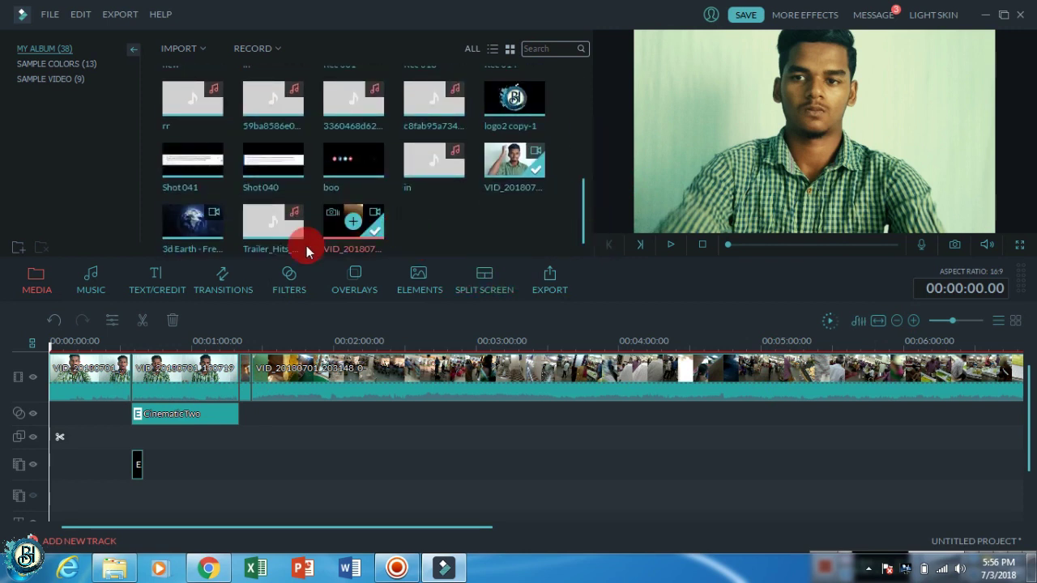
click(364, 234)
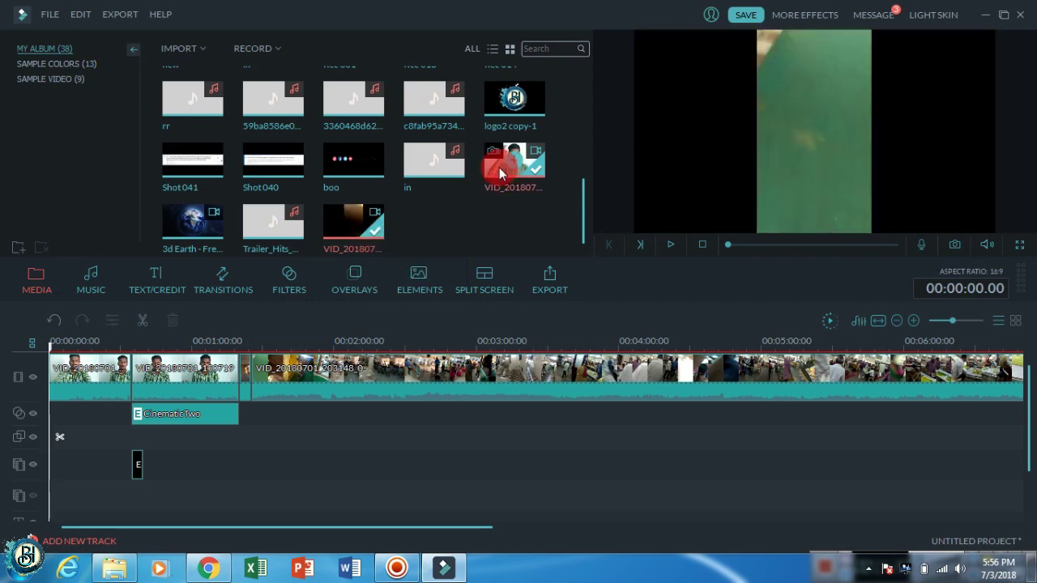
click(525, 172)
right_click(525, 172)
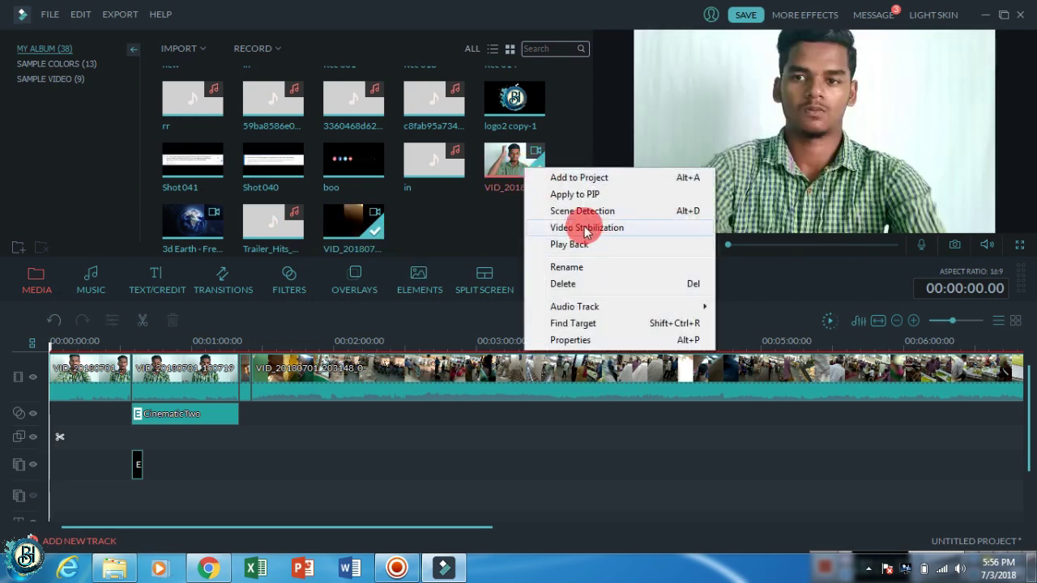
click(587, 229)
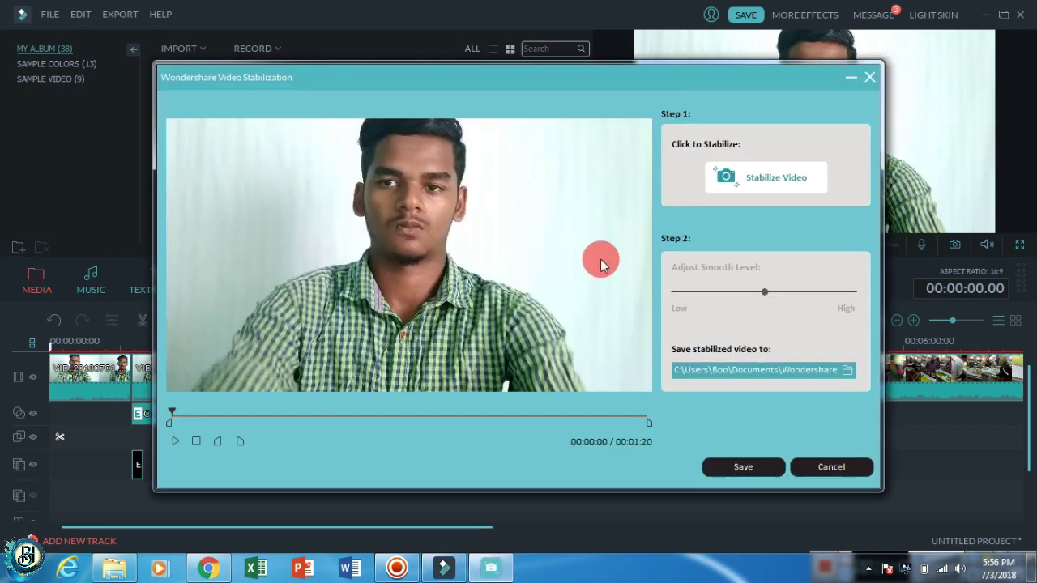
- Preview the first seconds of the clip in the stabilization tool and close it without saving
click(176, 441)
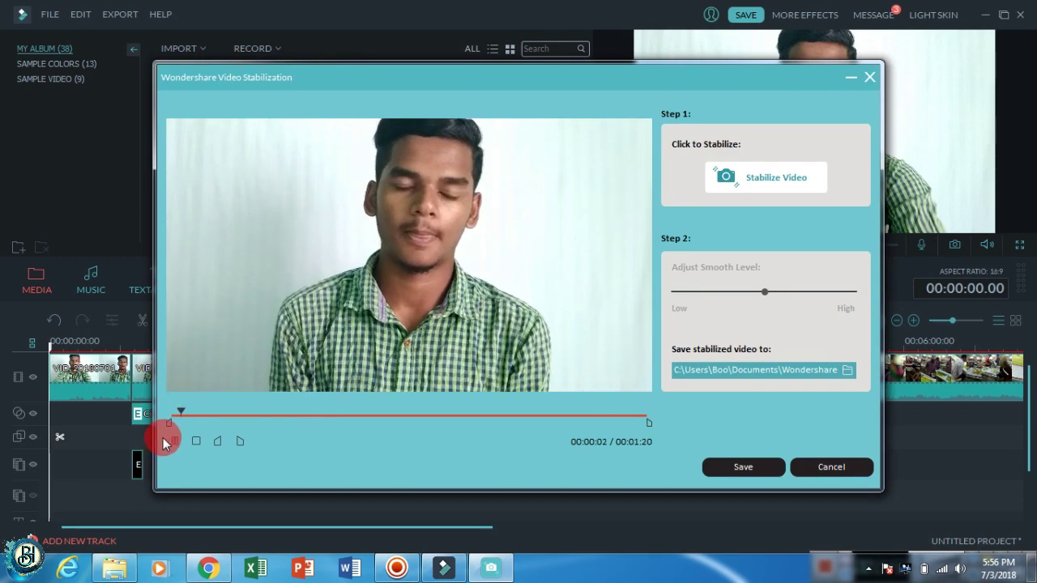
click(173, 442)
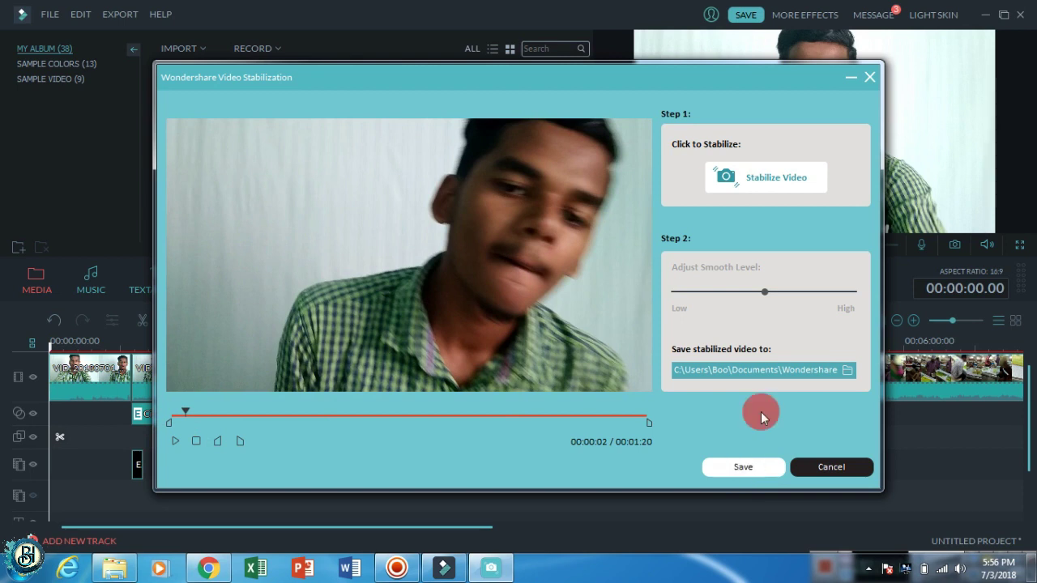
click(798, 181)
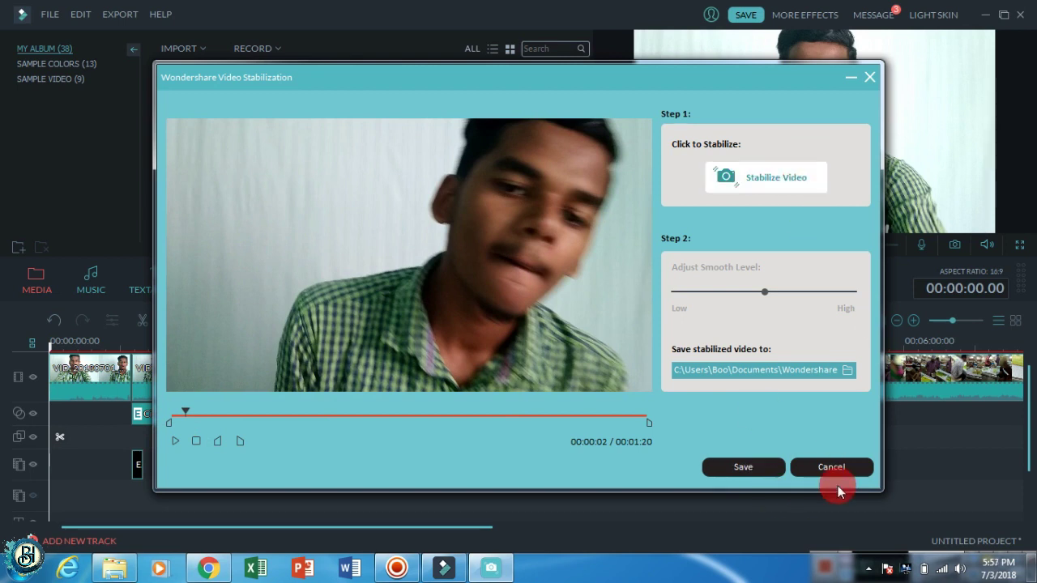
click(866, 81)
click(704, 243)
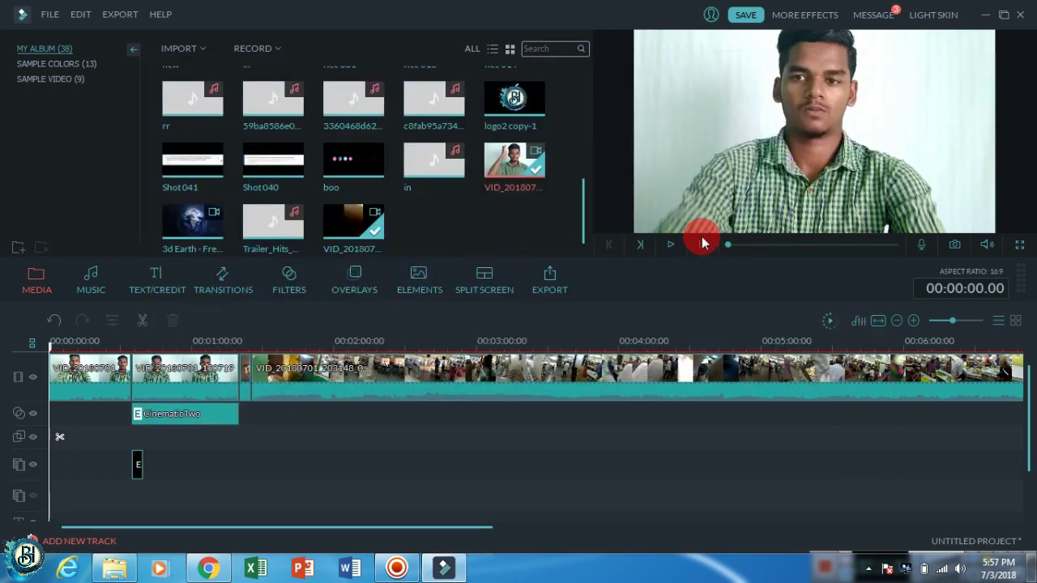
- Select the second video clip and zoom the timeline out until the whole VID_20180701_203148_0 clip fits in view
click(428, 284)
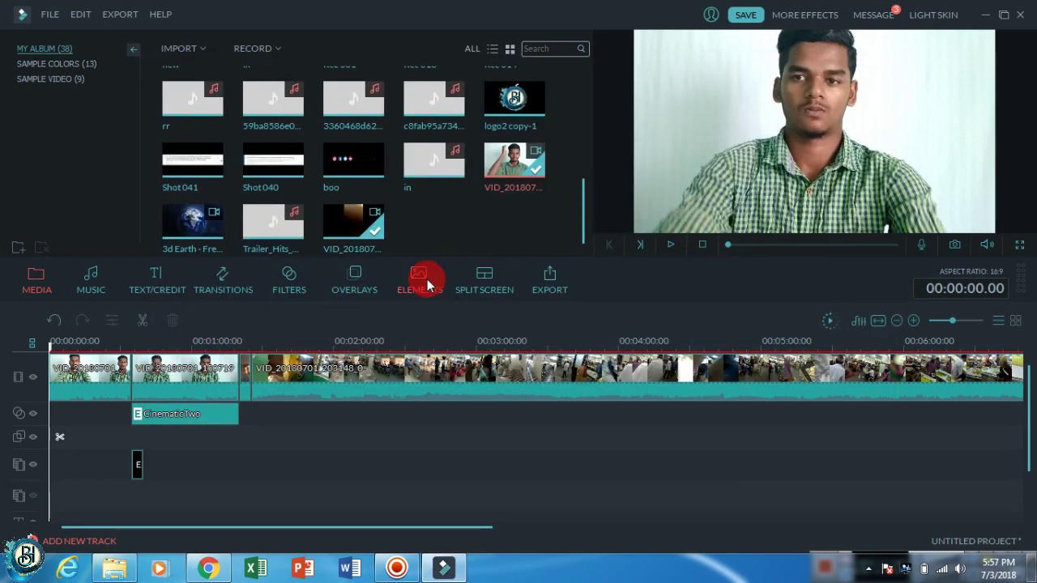
click(213, 375)
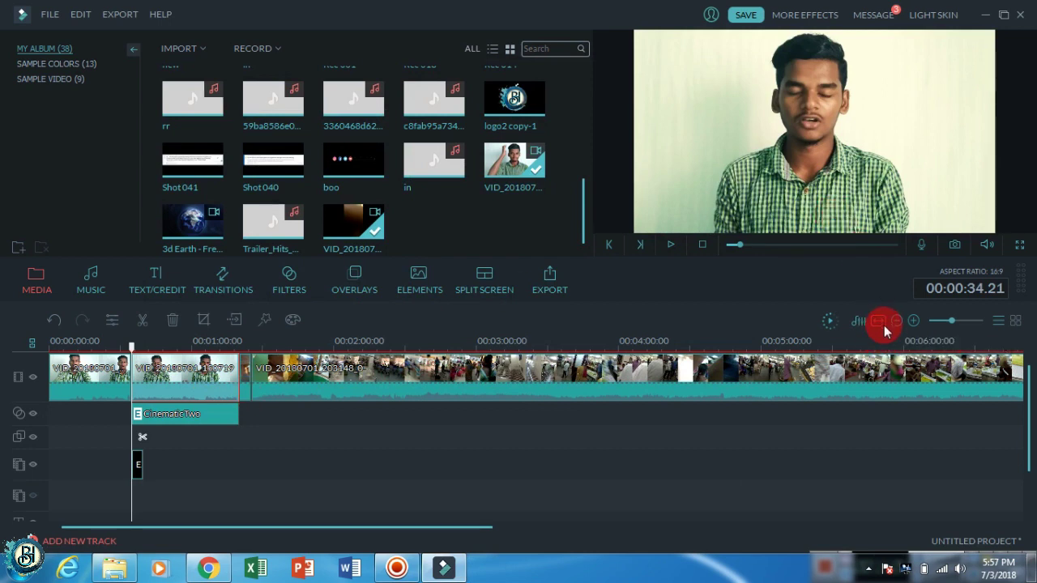
scroll(695, 441, down, 1)
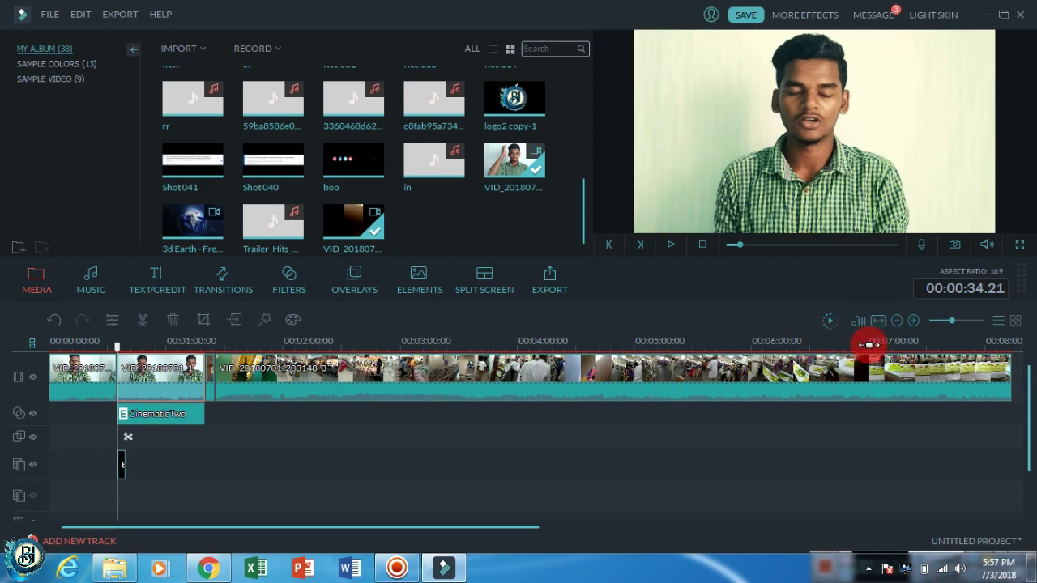
scroll(713, 338, down, 1)
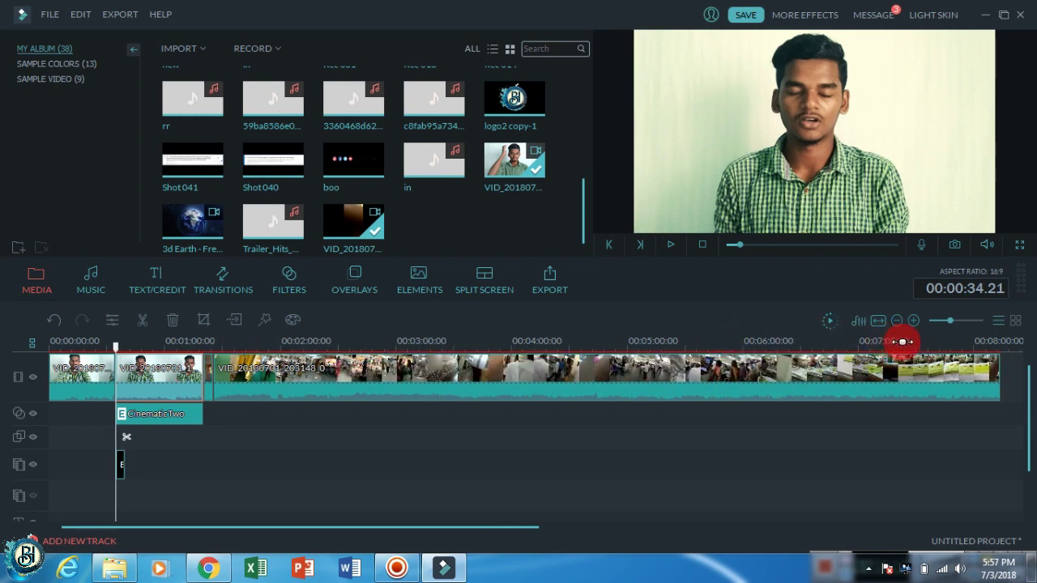
scroll(916, 352, down, 1)
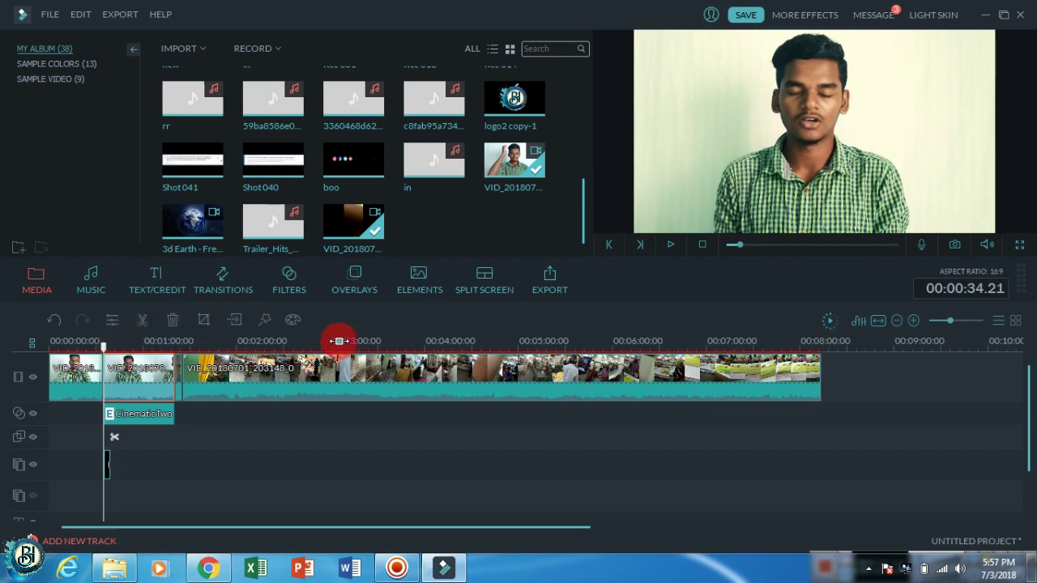
scroll(875, 340, up, 2)
scroll(802, 397, down, 1)
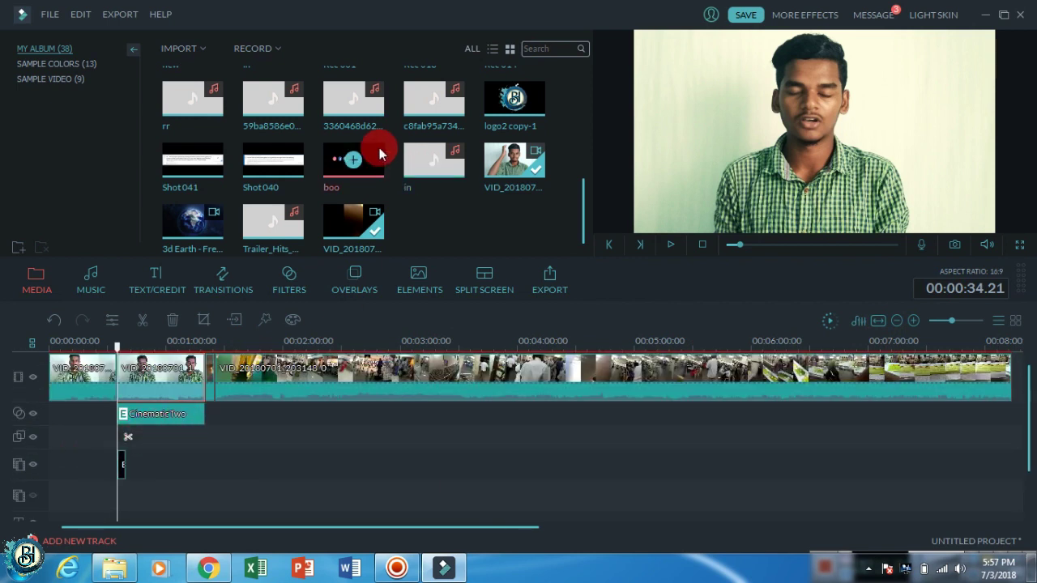
- Add the Shot 040 image to the picture-in-picture track directly after the existing clip and open its motion effects
drag(296, 178, 136, 468)
click(133, 464)
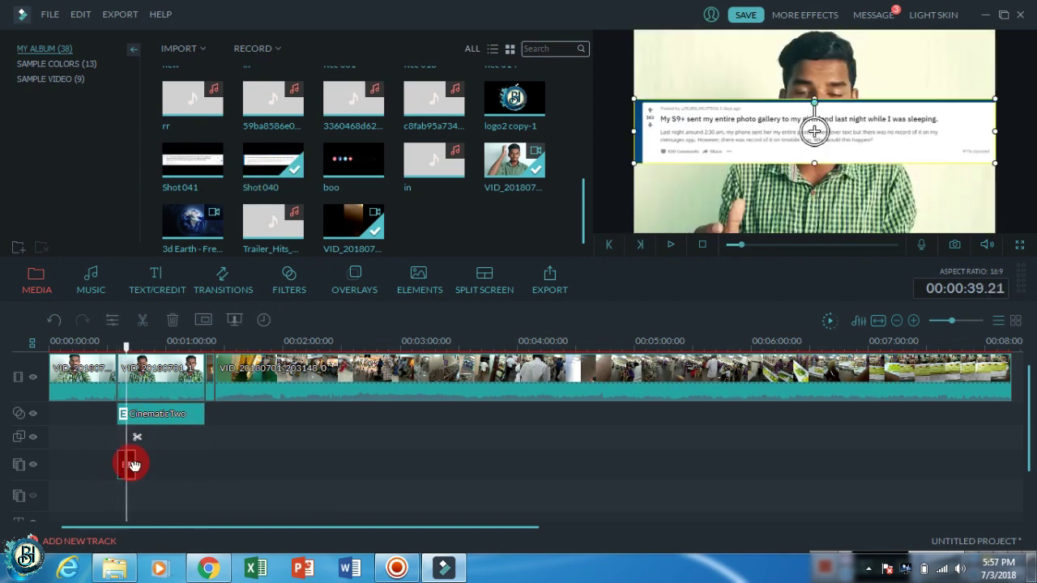
double_click(134, 464)
- Apply the Fade Slide 3 motion to the Shot 040 image, preview the playback, and confirm the effect
click(446, 81)
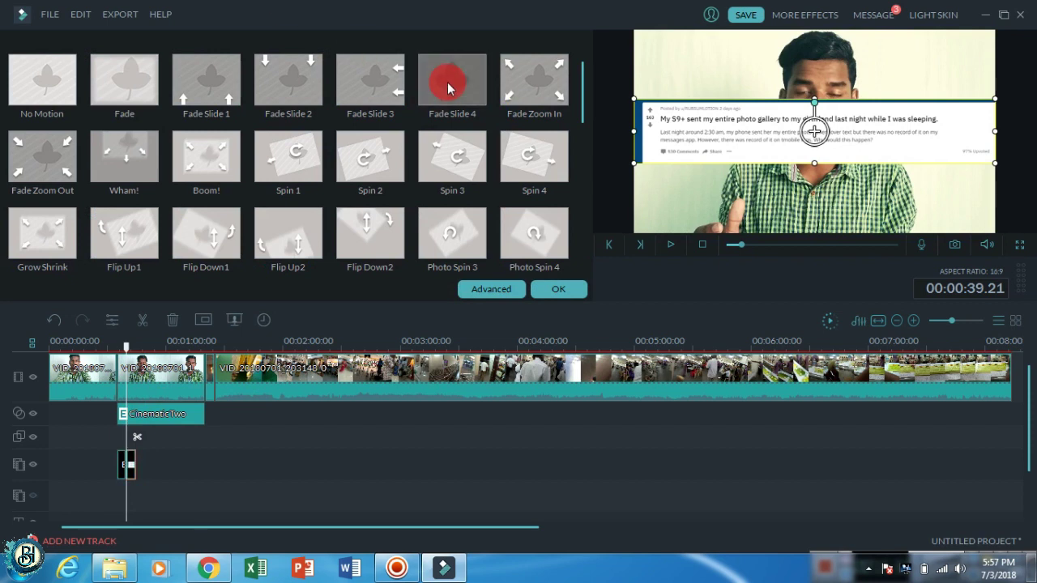
click(454, 85)
click(361, 81)
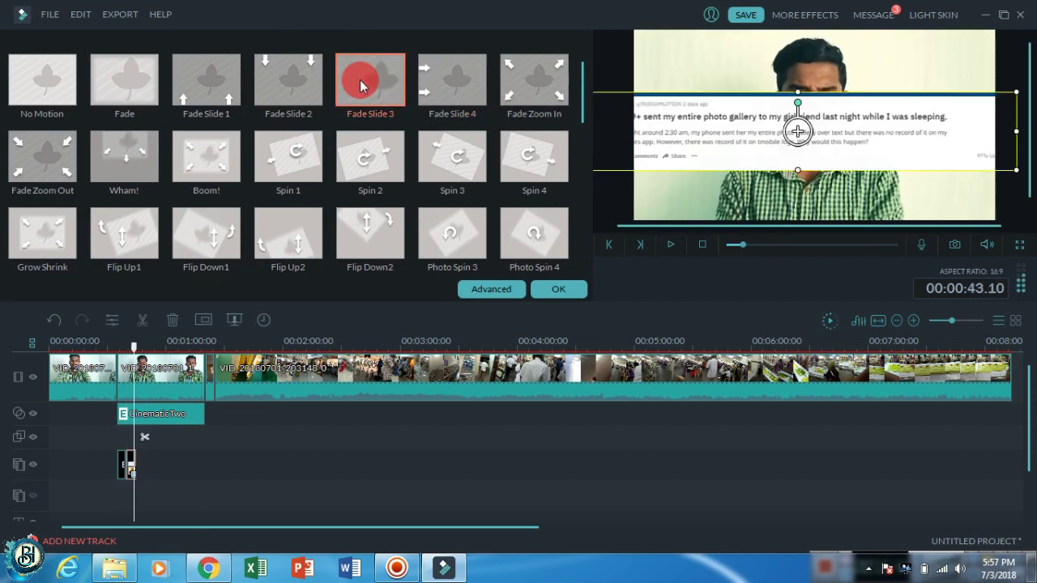
click(671, 245)
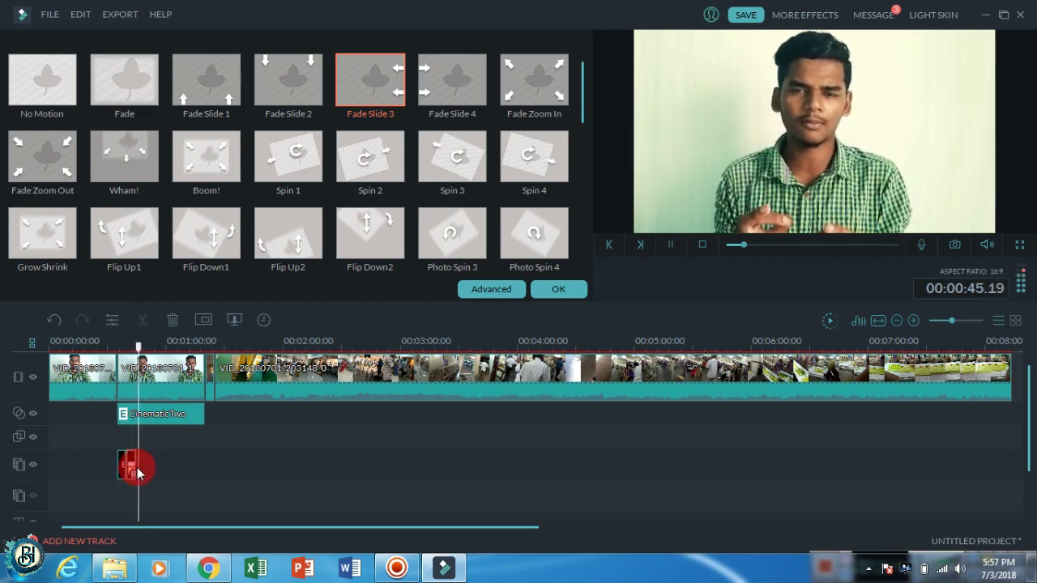
click(576, 292)
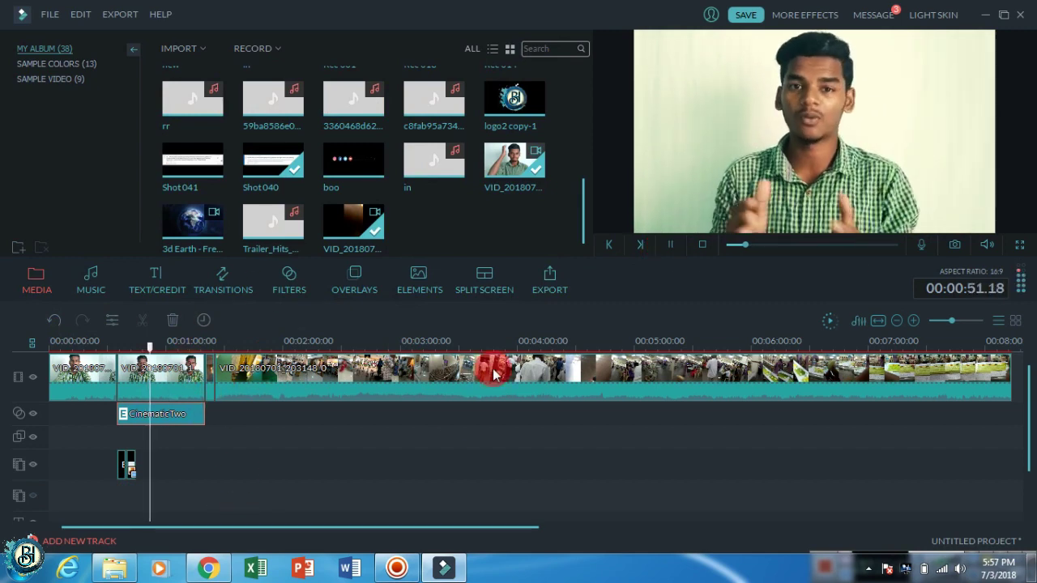
click(671, 245)
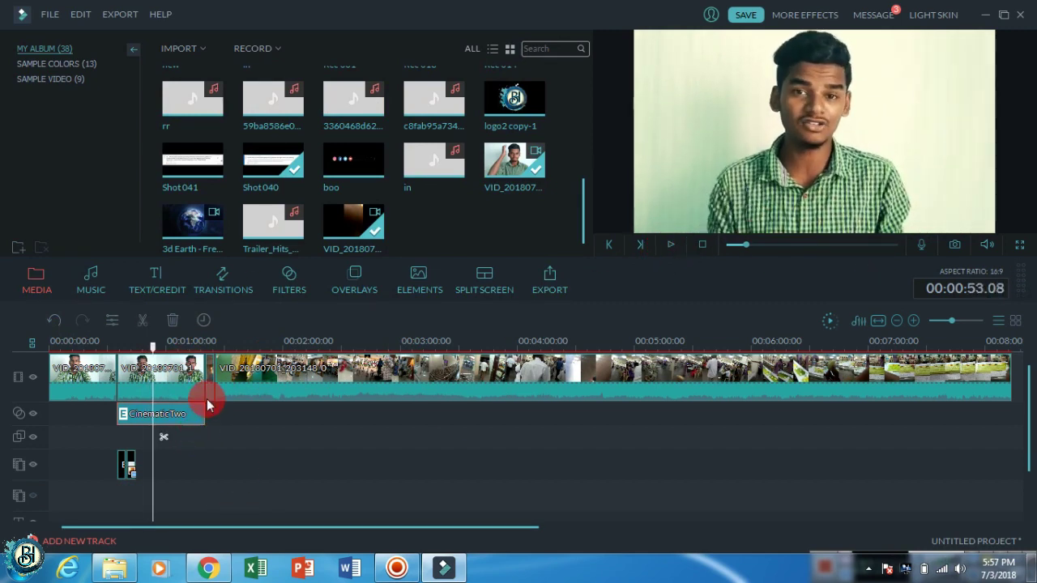
- Enable chroma key transparency on the first picture-in-picture clip, sample the pale background as the key colour, and confirm
click(186, 377)
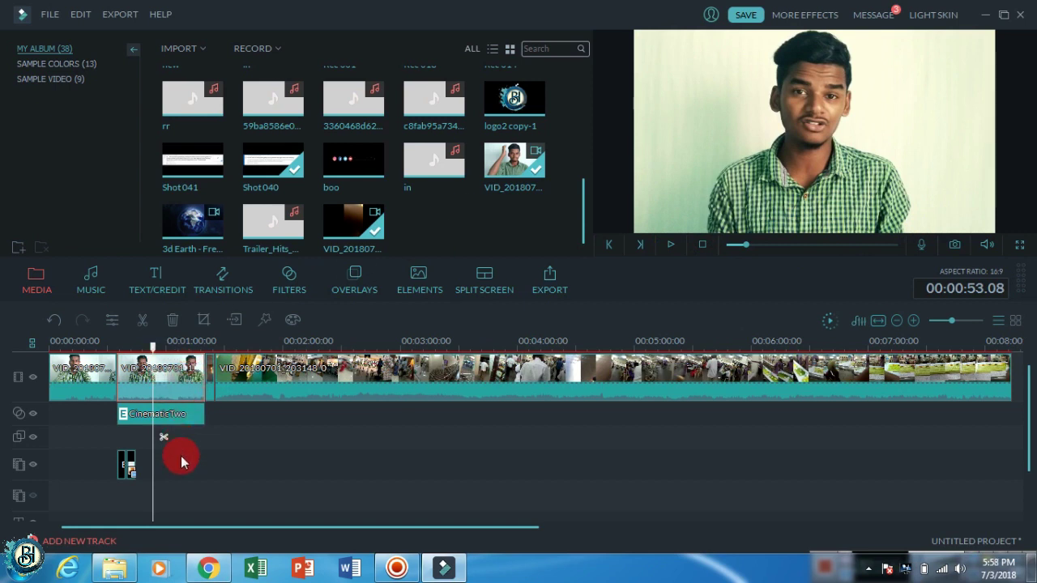
click(119, 474)
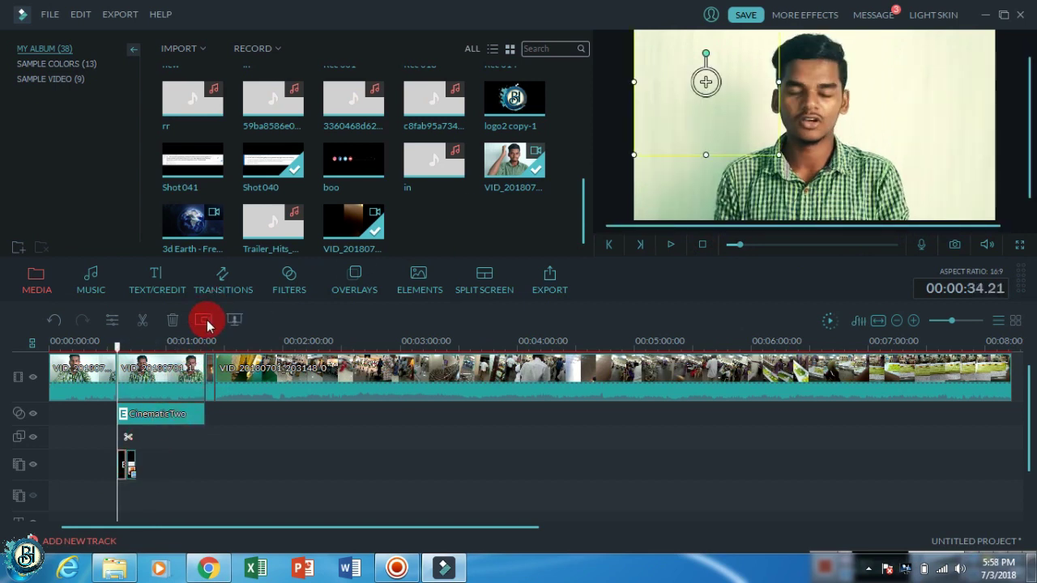
click(233, 320)
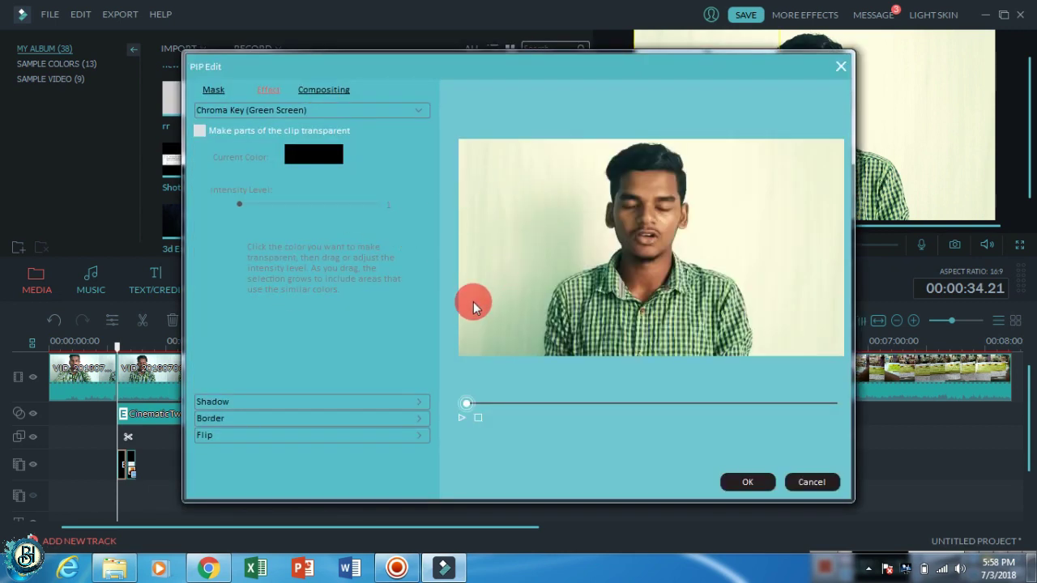
click(256, 132)
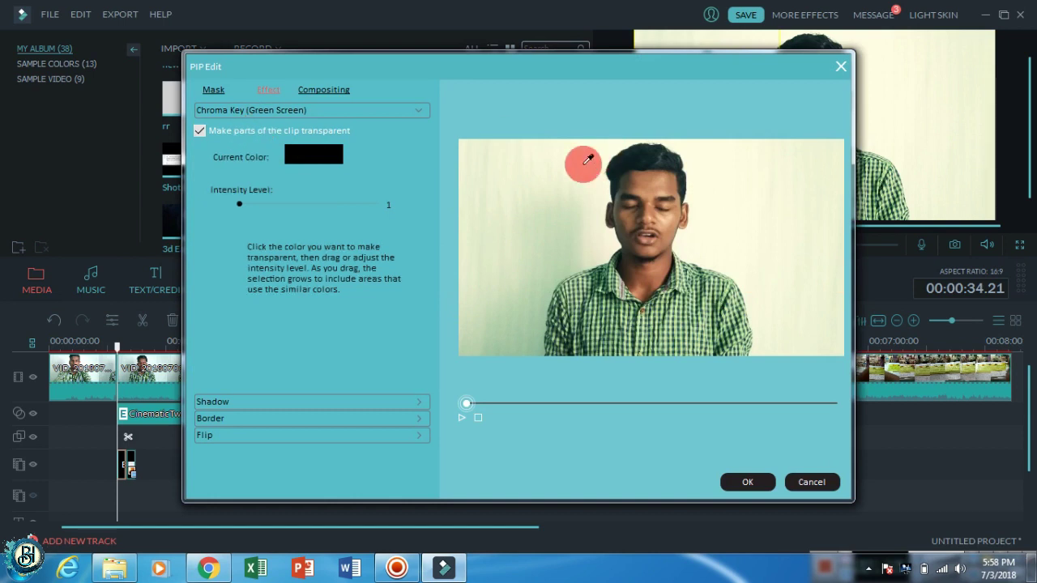
click(541, 175)
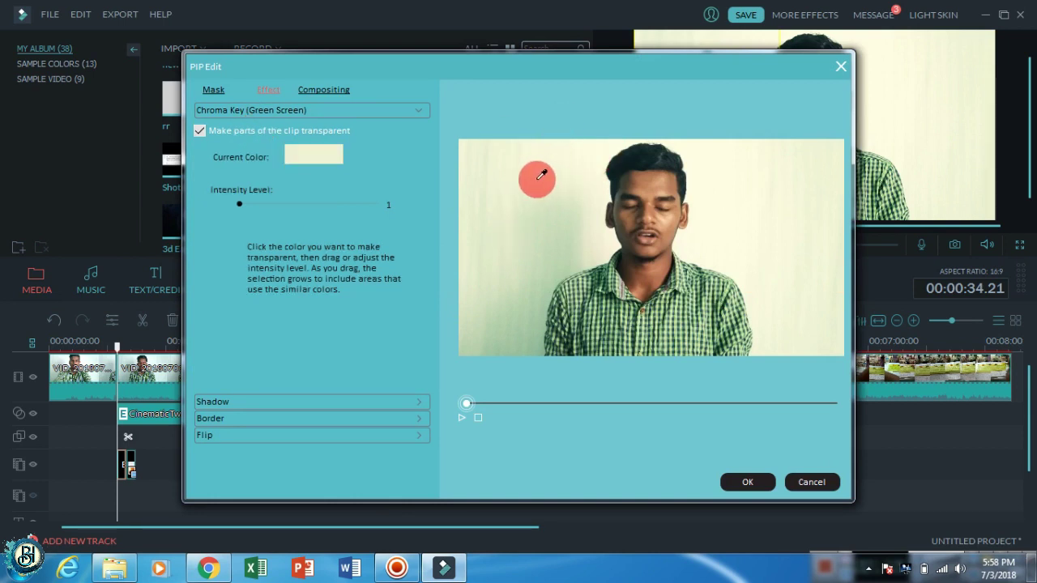
click(746, 484)
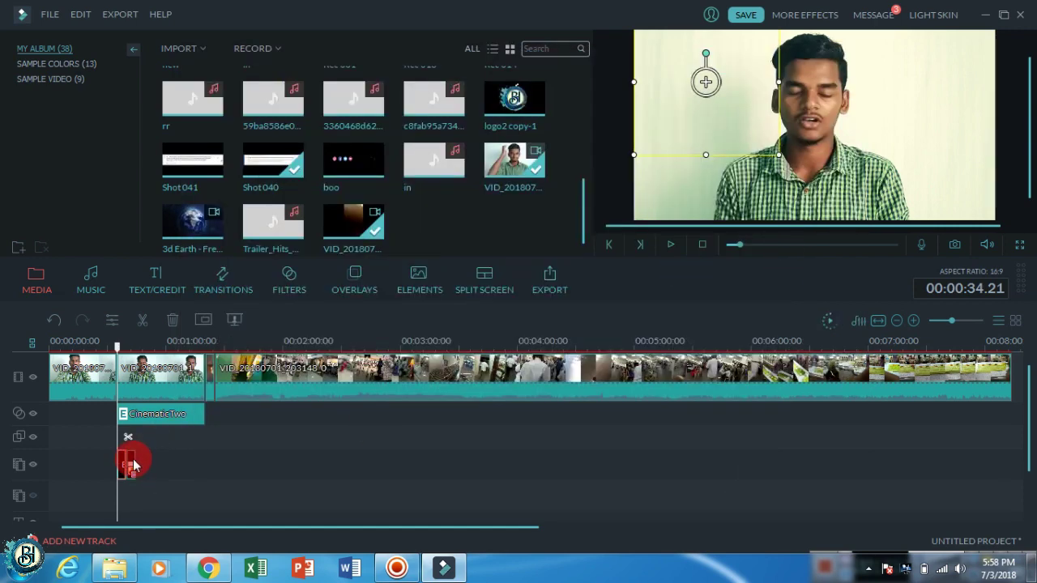
click(236, 439)
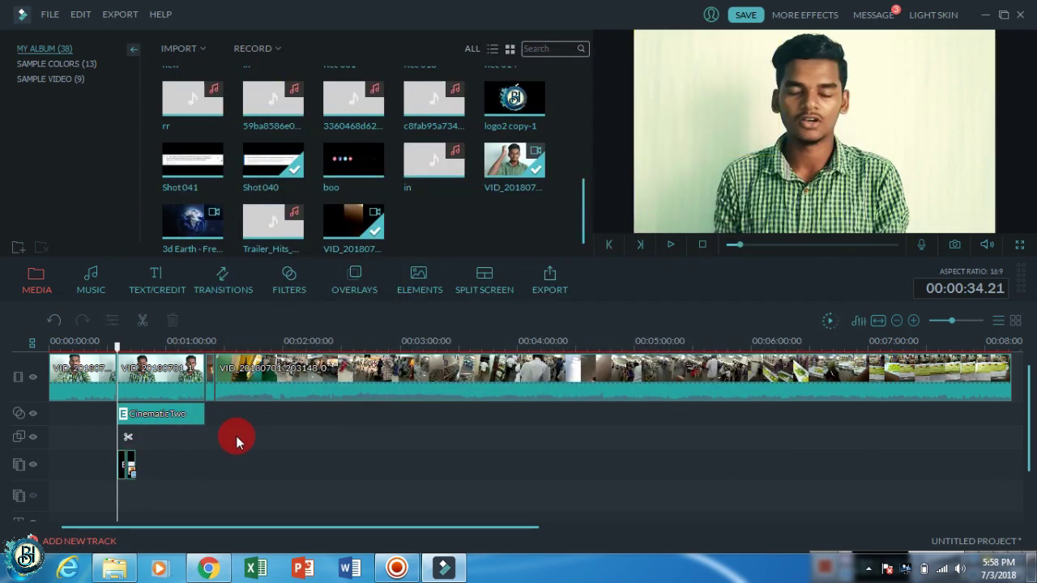
- Set up a computer export as MP4 with Best quality and a 1280 x 720 resolution
click(551, 279)
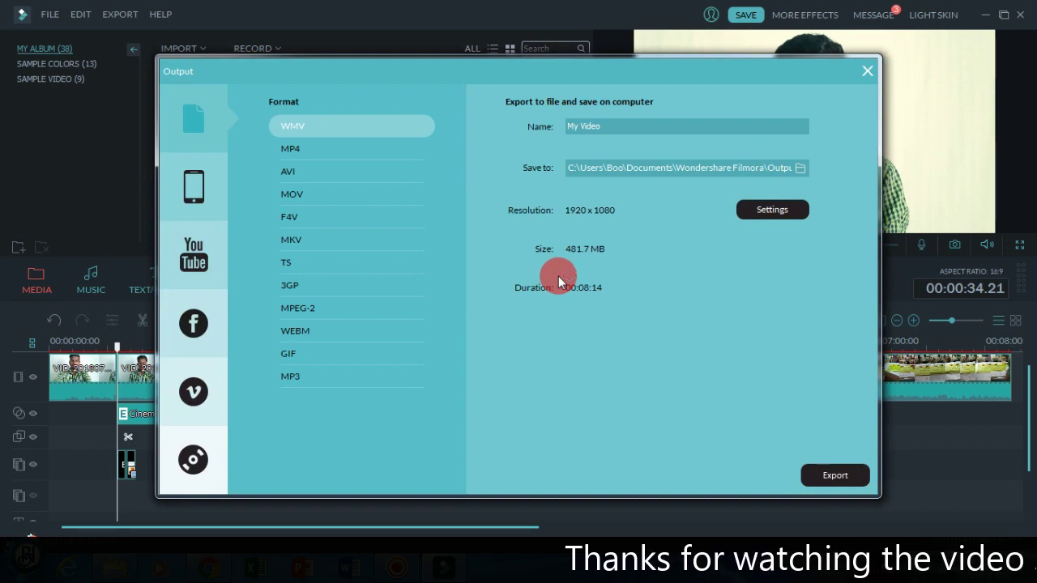
click(297, 149)
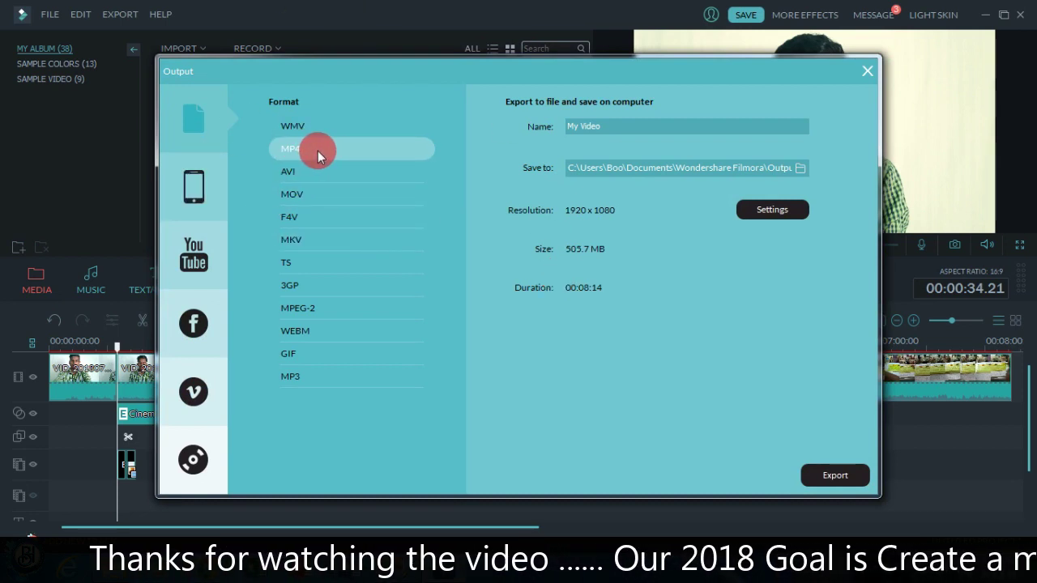
click(791, 211)
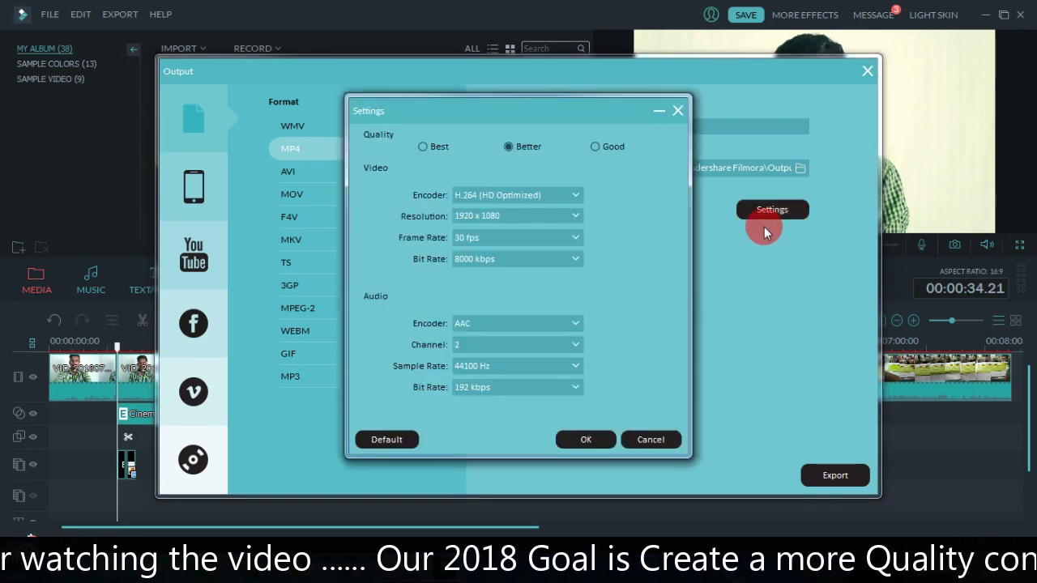
click(449, 145)
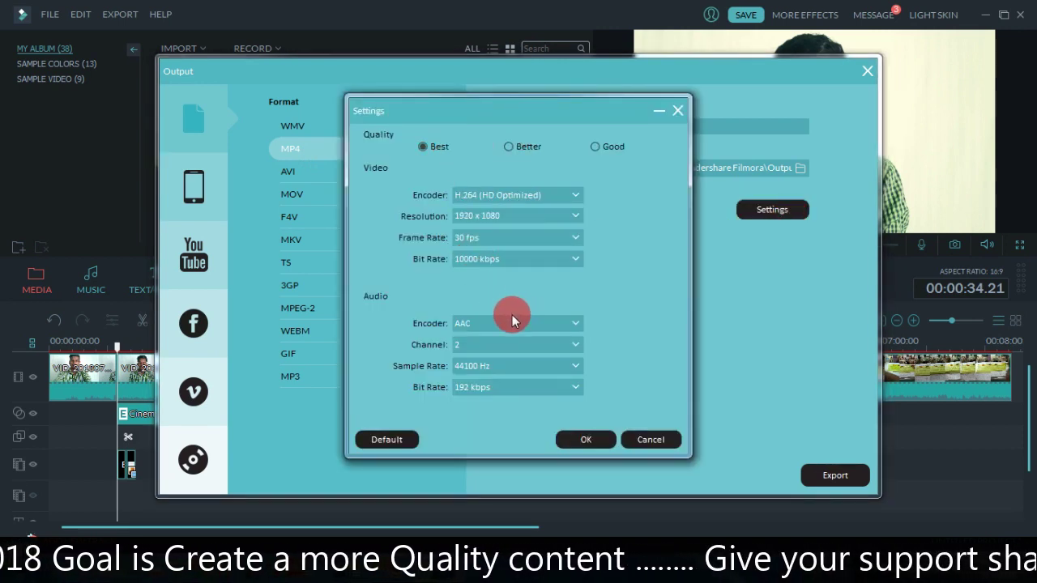
click(551, 203)
click(562, 208)
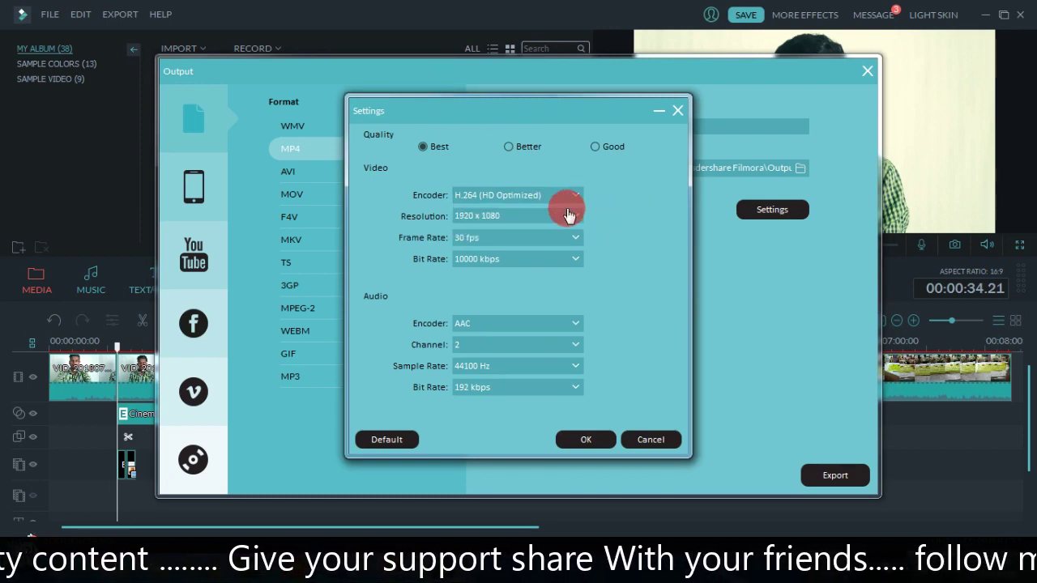
click(559, 216)
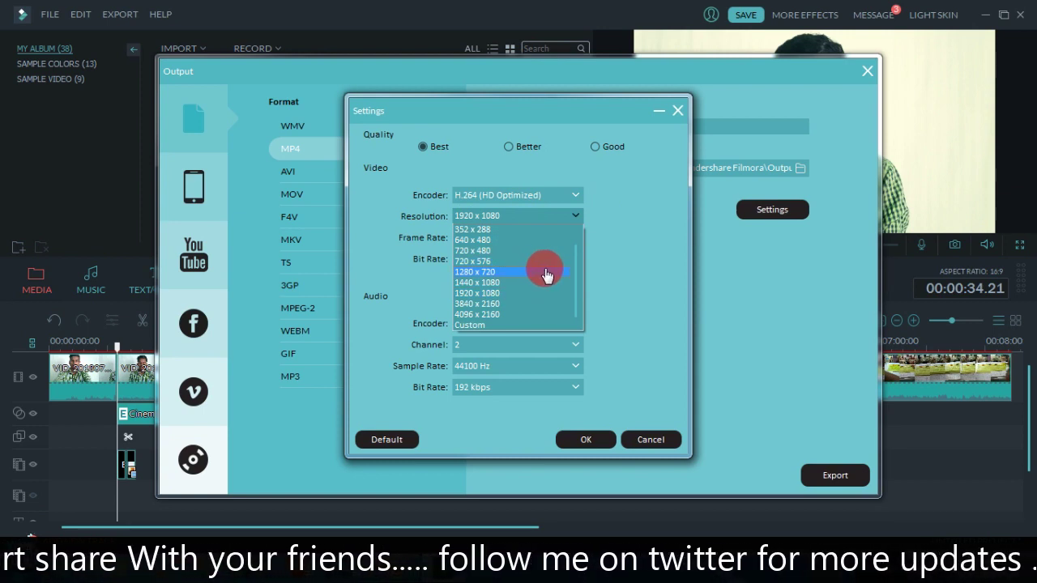
click(547, 272)
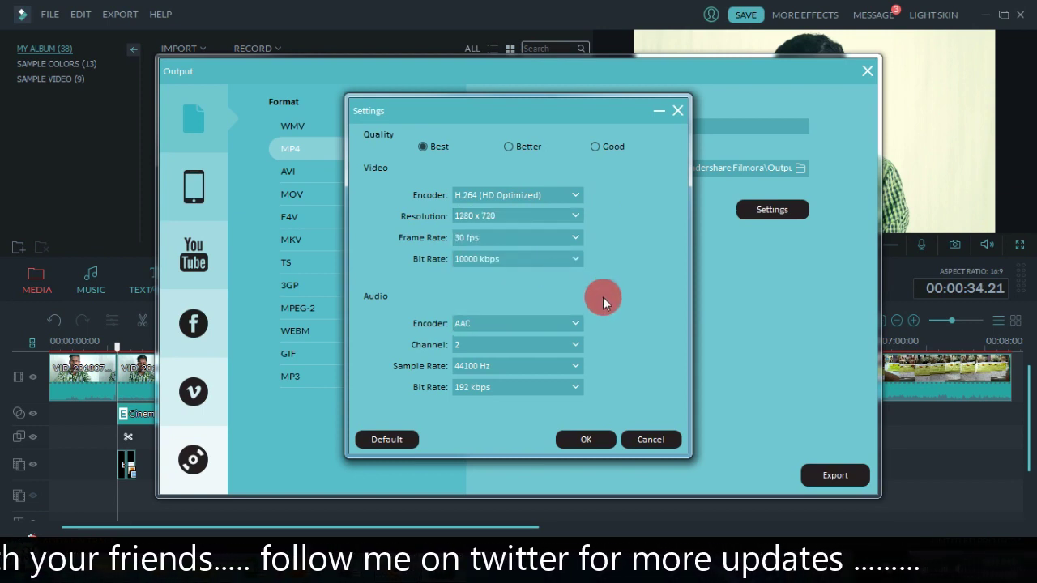
click(582, 440)
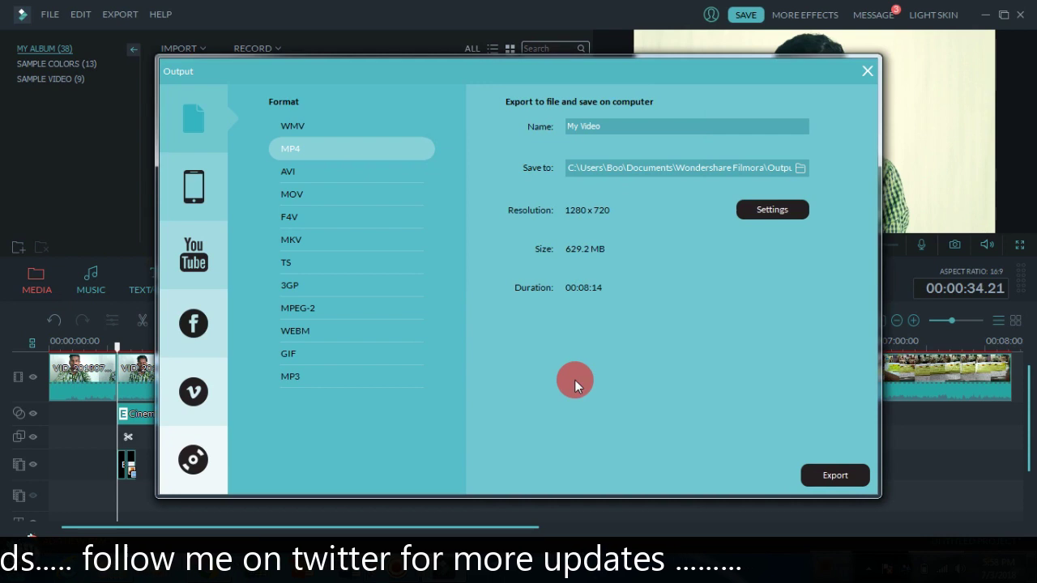
- Start exporting My Video as MP4 and cancel the conversion
click(851, 483)
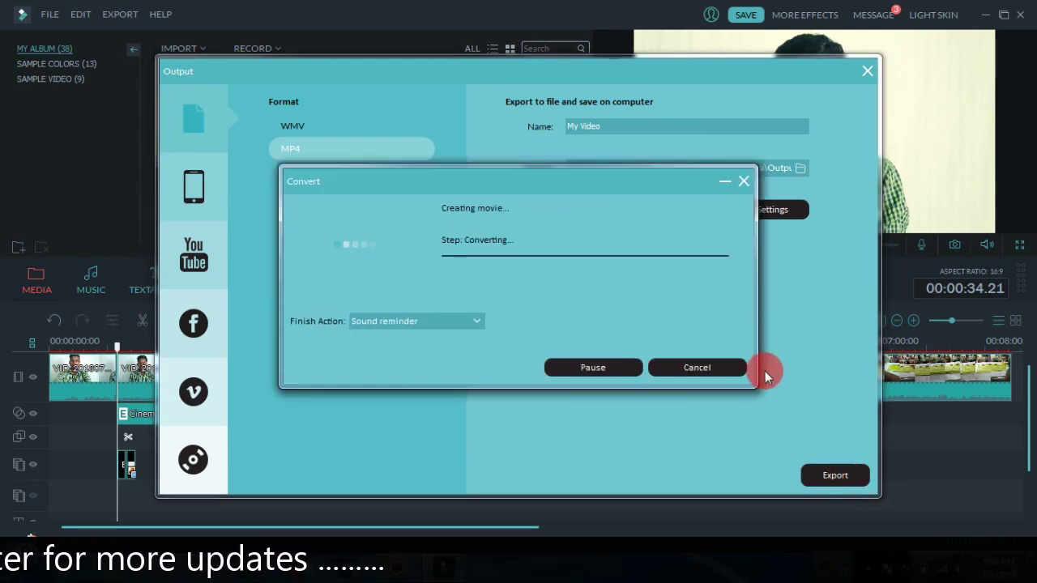
click(692, 367)
click(489, 314)
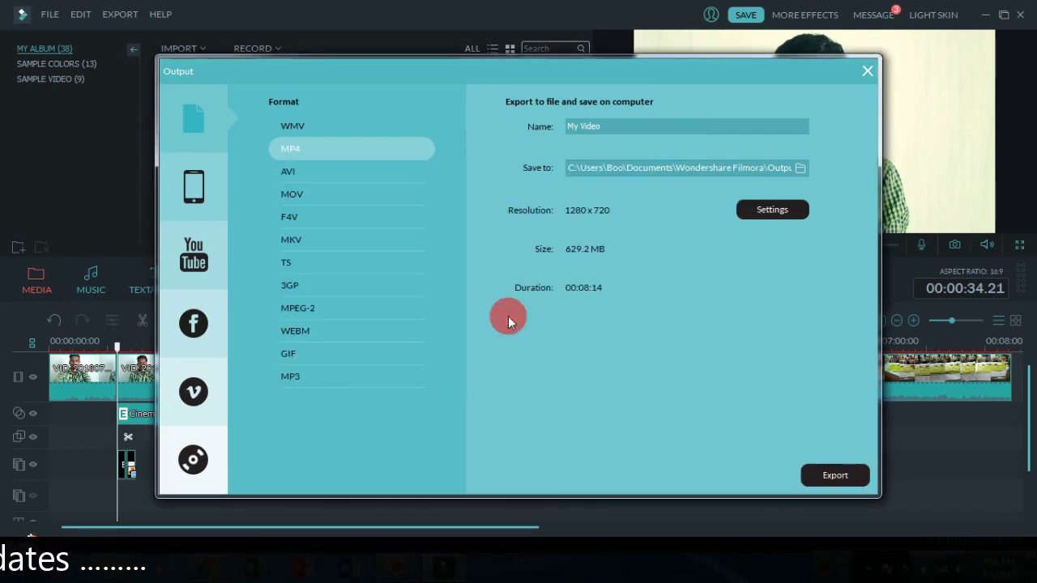
- Review the DVD, Vimeo, YouTube and device export options, then return to exporting a file to the computer
click(209, 450)
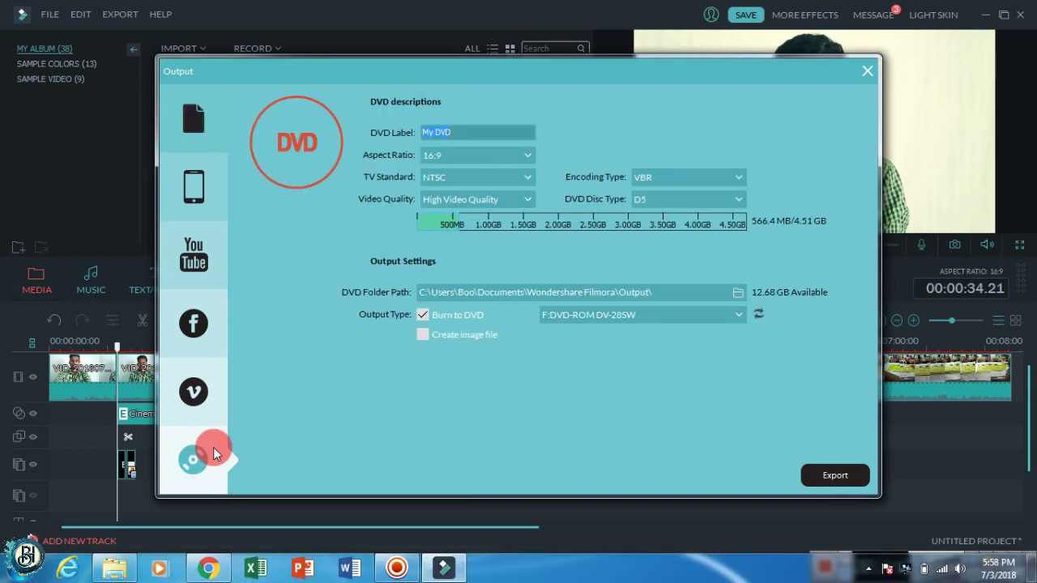
click(197, 392)
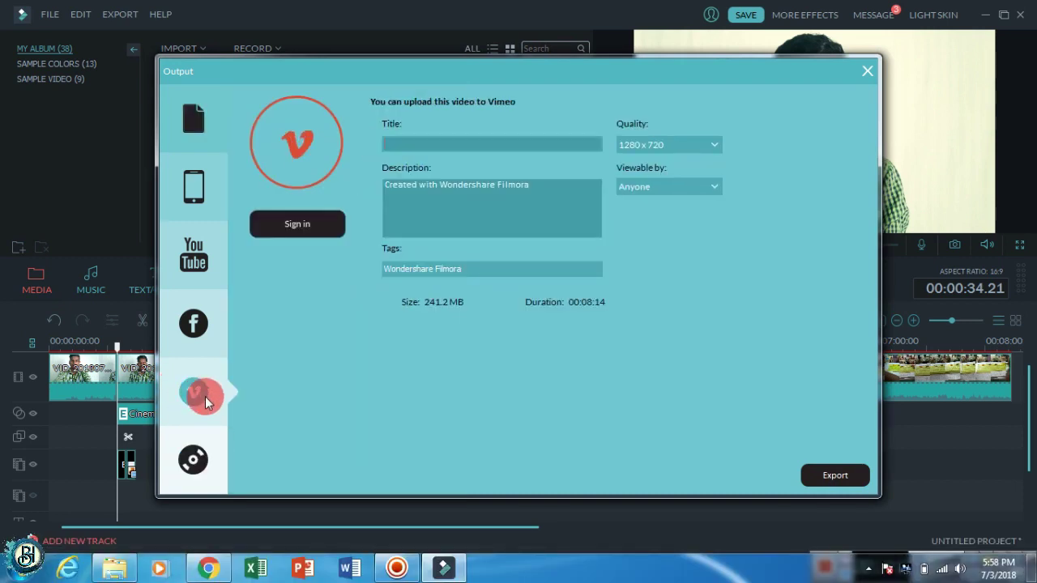
click(202, 258)
click(202, 182)
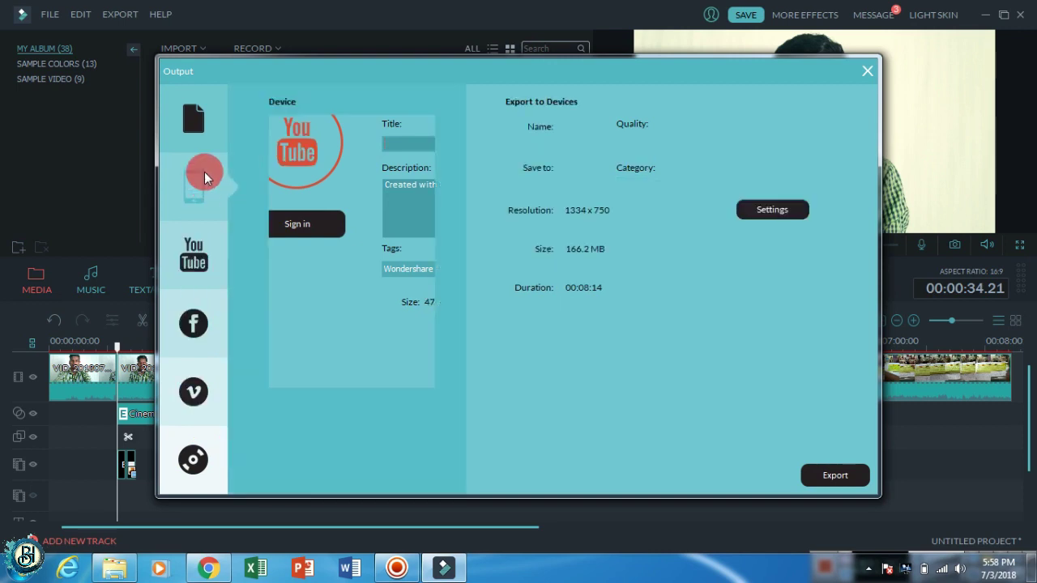
click(202, 130)
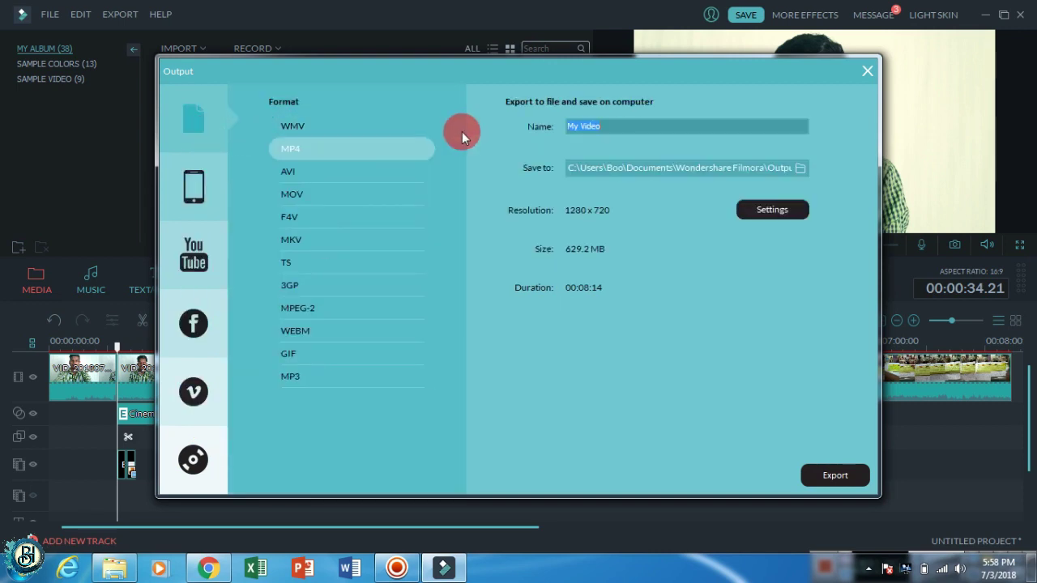
- Go through the output formats from GIF up to MKV and select F4V
click(322, 359)
click(320, 330)
click(317, 308)
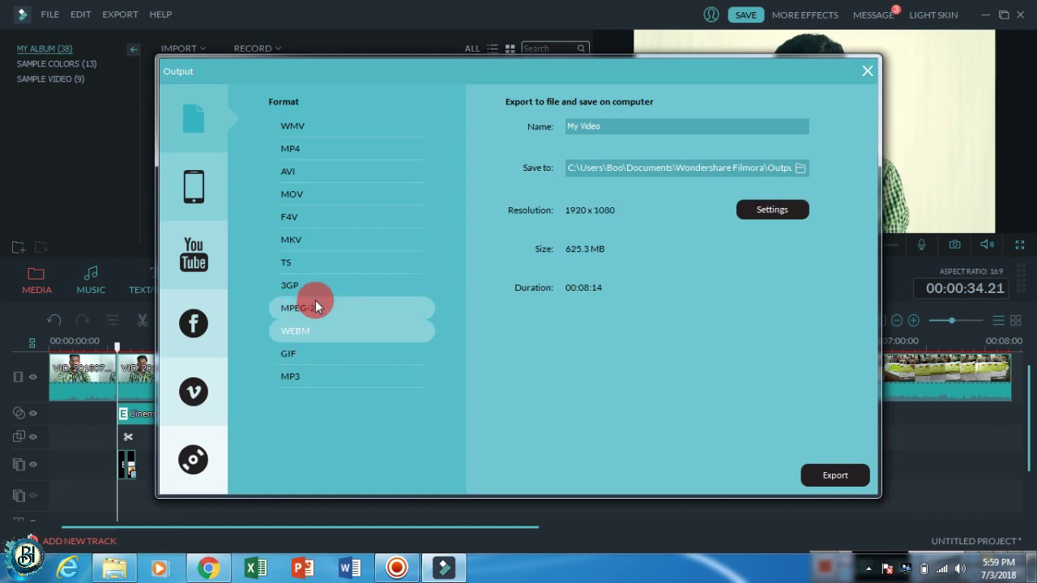
click(313, 287)
click(331, 262)
click(332, 240)
click(333, 217)
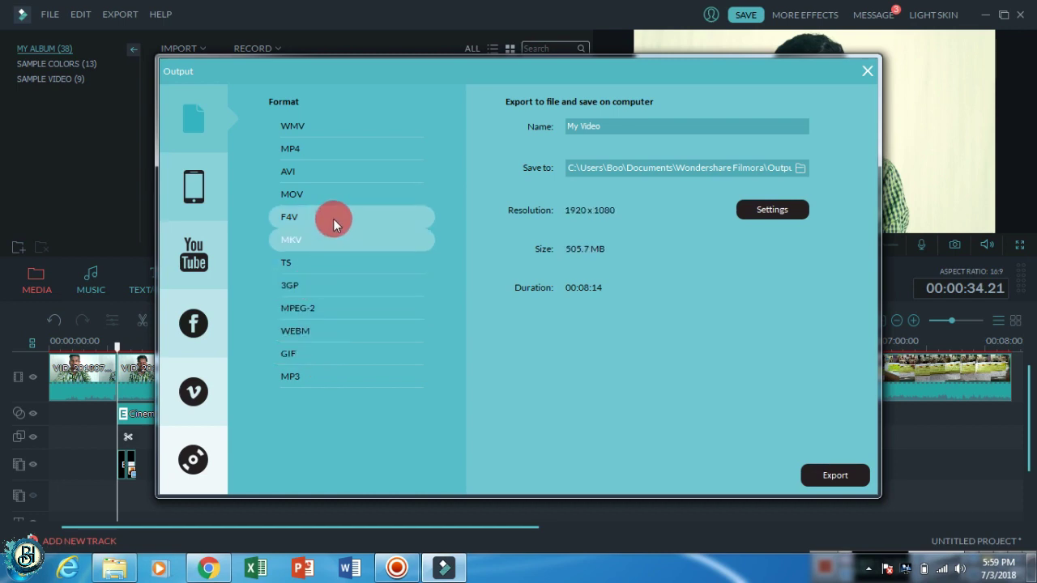
- Try Desktop as the export's save folder, cancel the folder selection, and close the Output dialog
click(795, 172)
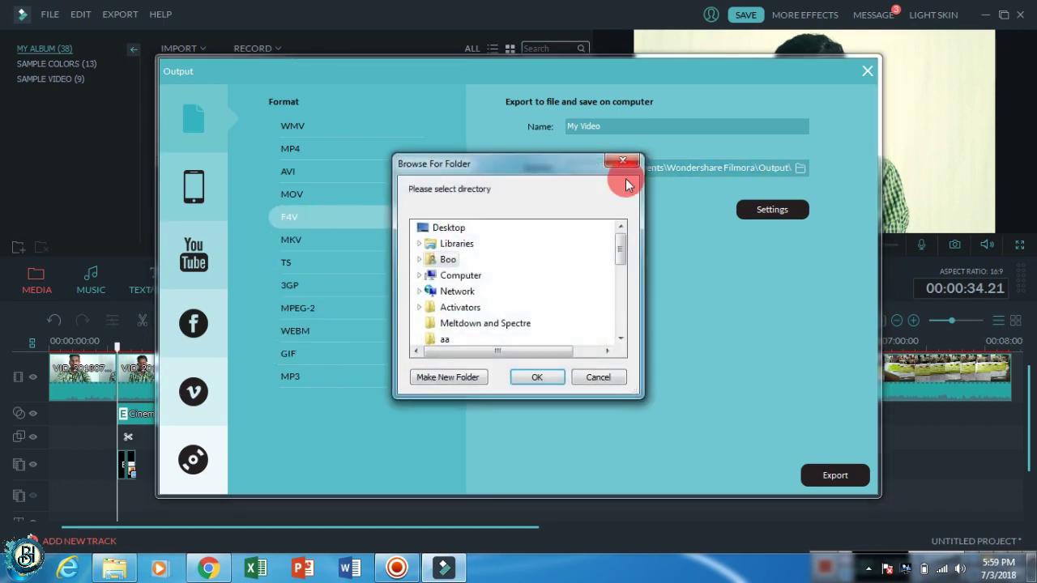
click(454, 229)
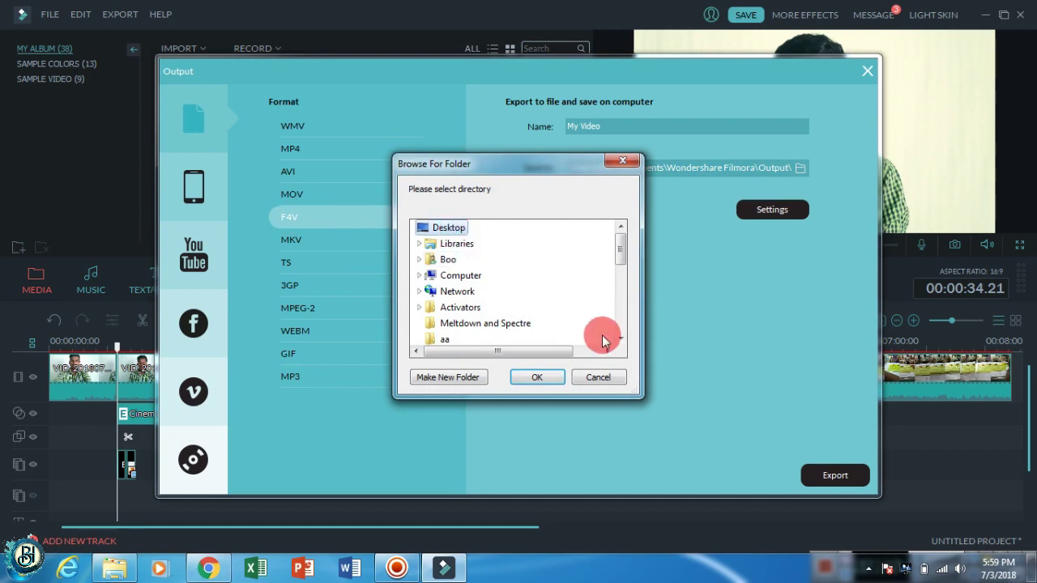
click(530, 378)
click(600, 386)
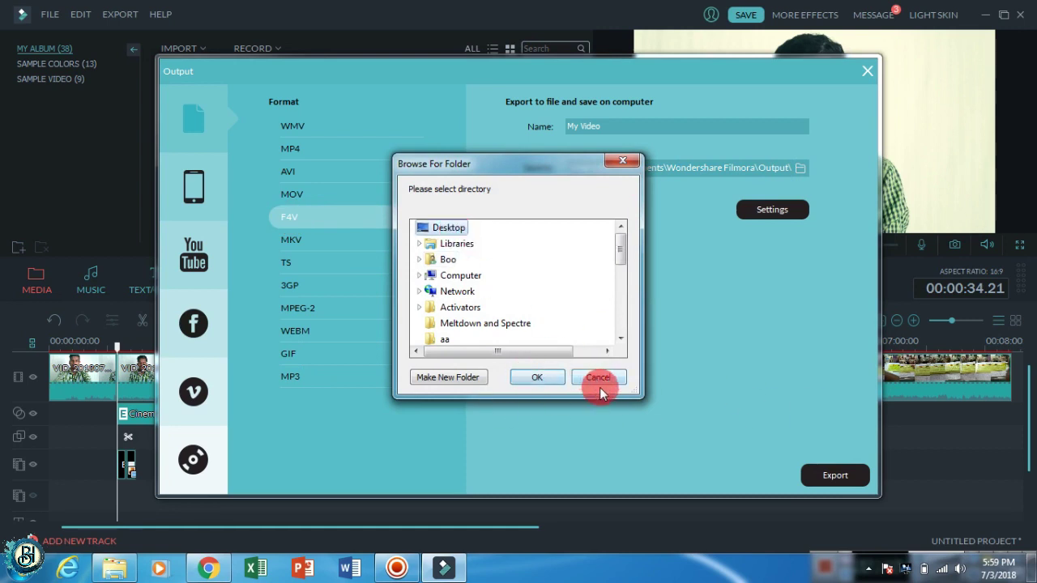
click(866, 70)
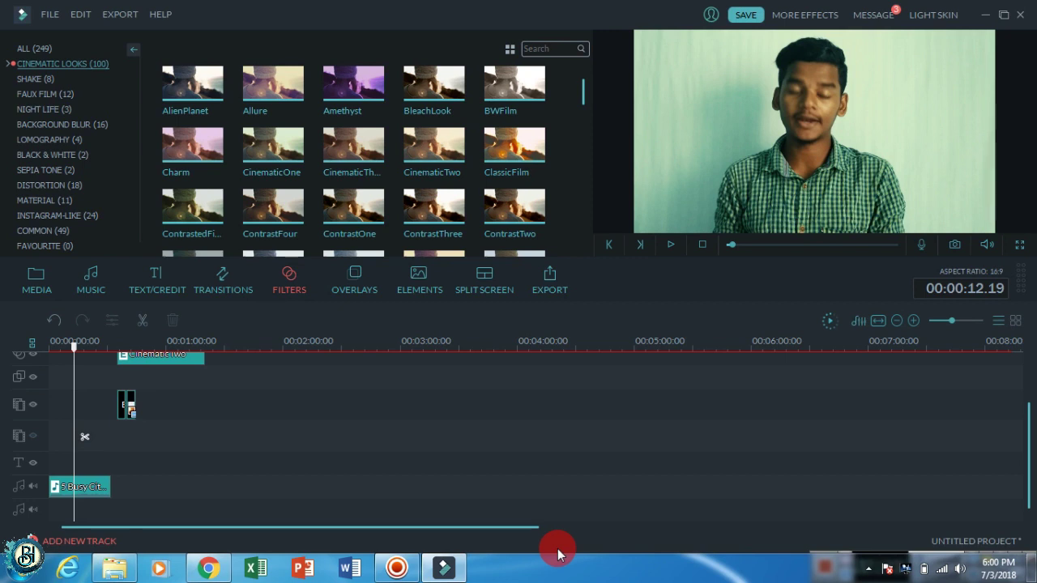
- Look over the video, filter, picture-in-picture and audio tracks of the timeline with the second clip selected
scroll(557, 553, up, 3)
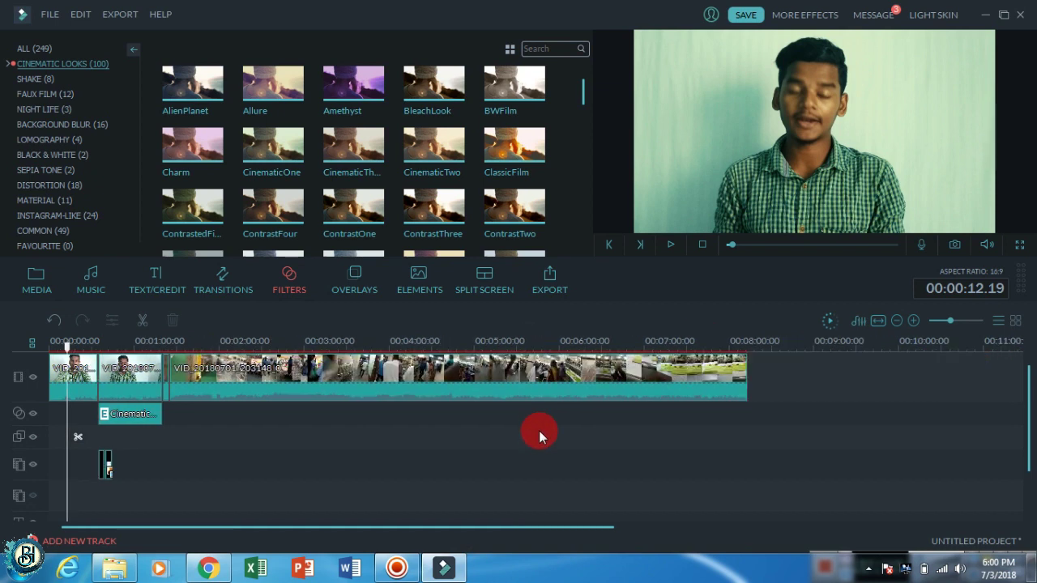
scroll(539, 431, down, 2)
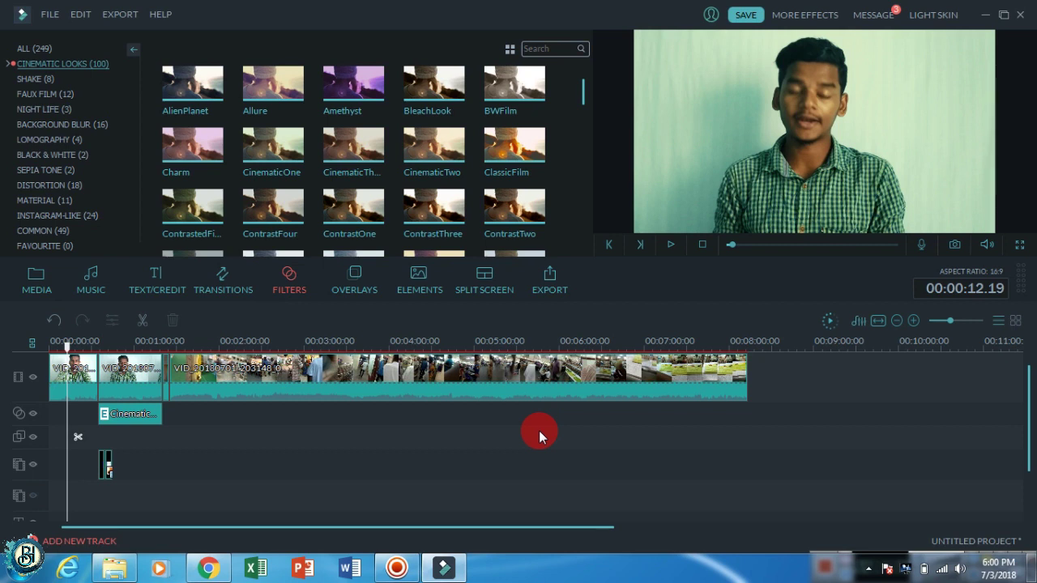
scroll(273, 414, down, 2)
scroll(267, 476, up, 2)
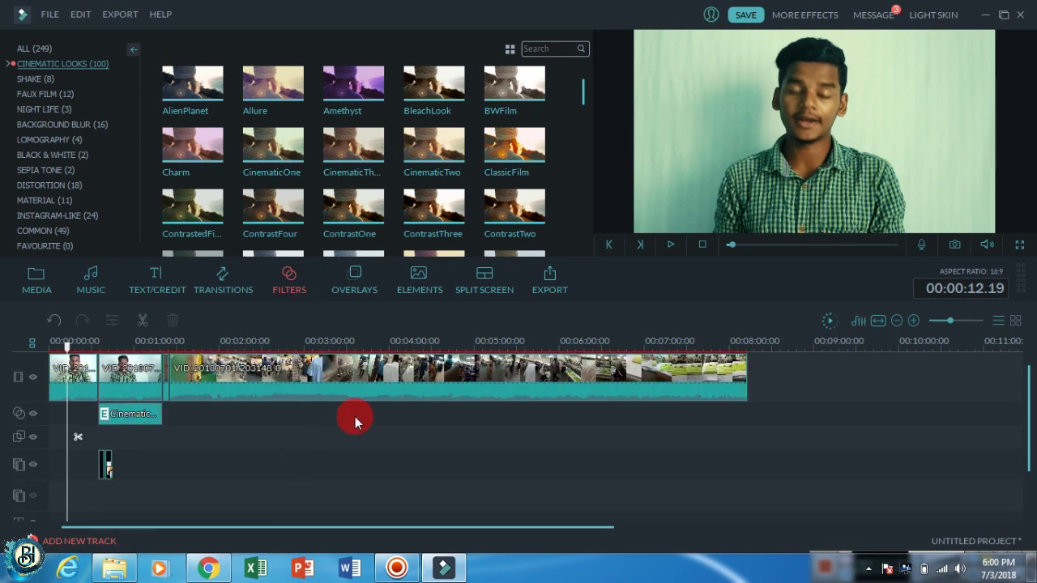
click(149, 421)
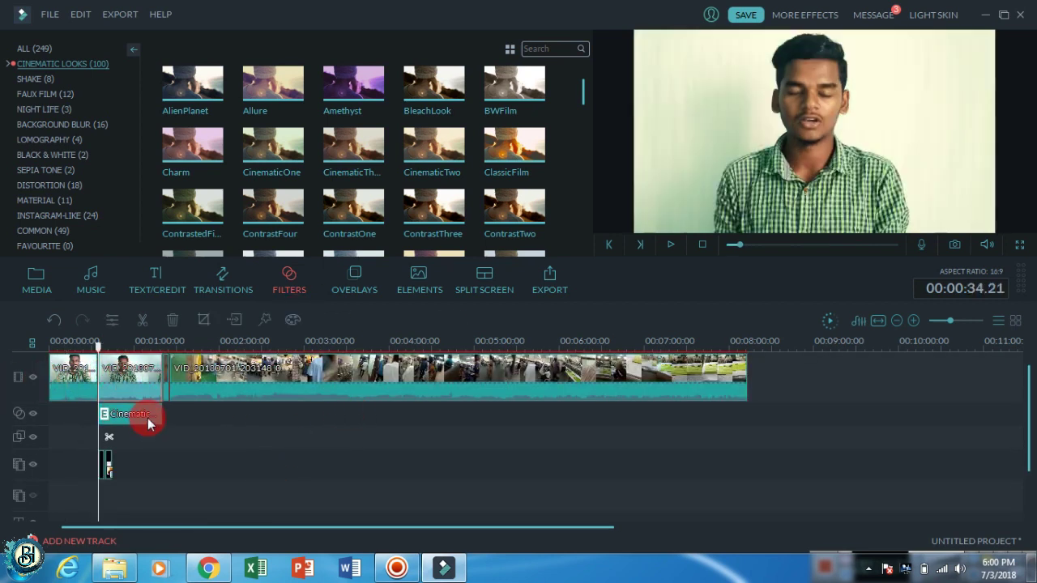
scroll(157, 436, down, 2)
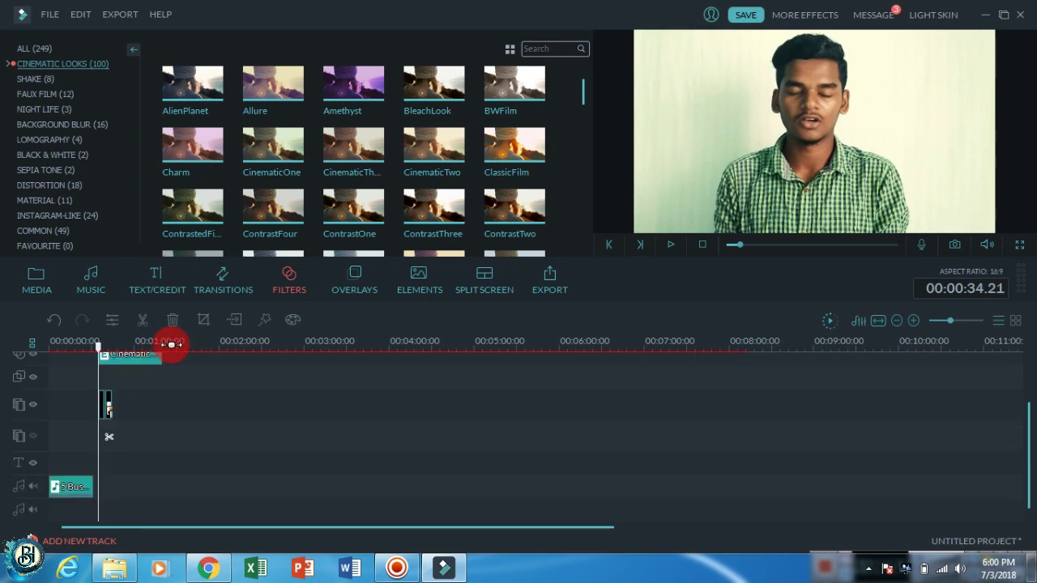
scroll(169, 343, up, 2)
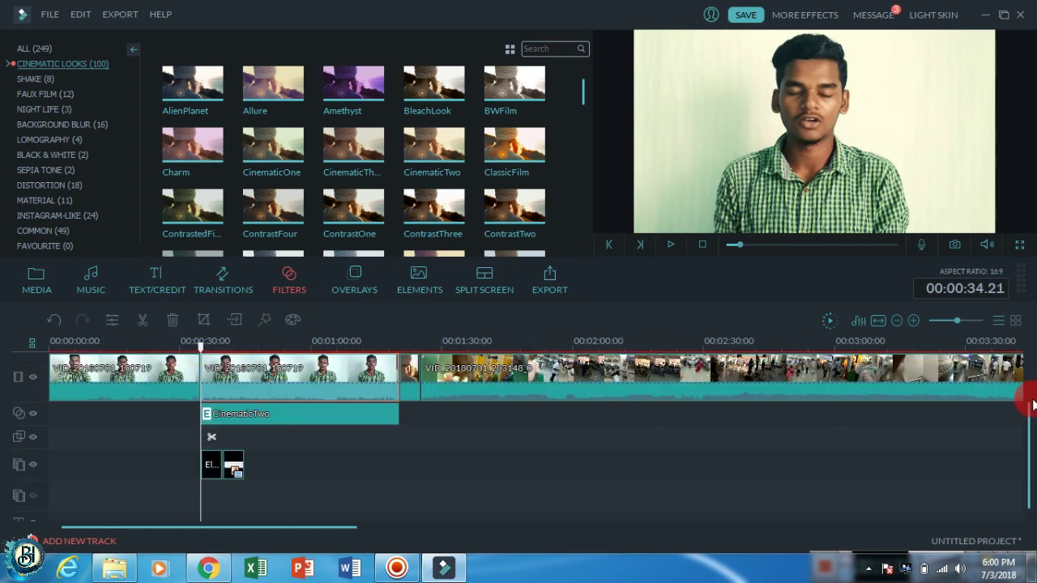
scroll(283, 484, down, 2)
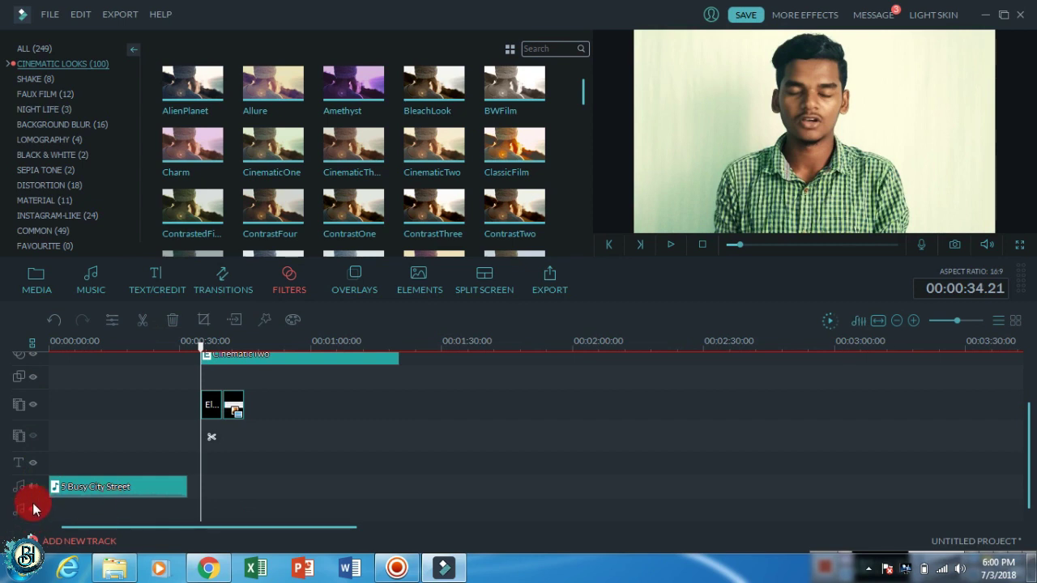
- Hide the filter and picture-in-picture tracks, with the playhead at about 41 seconds on the second clip
scroll(32, 509, up, 2)
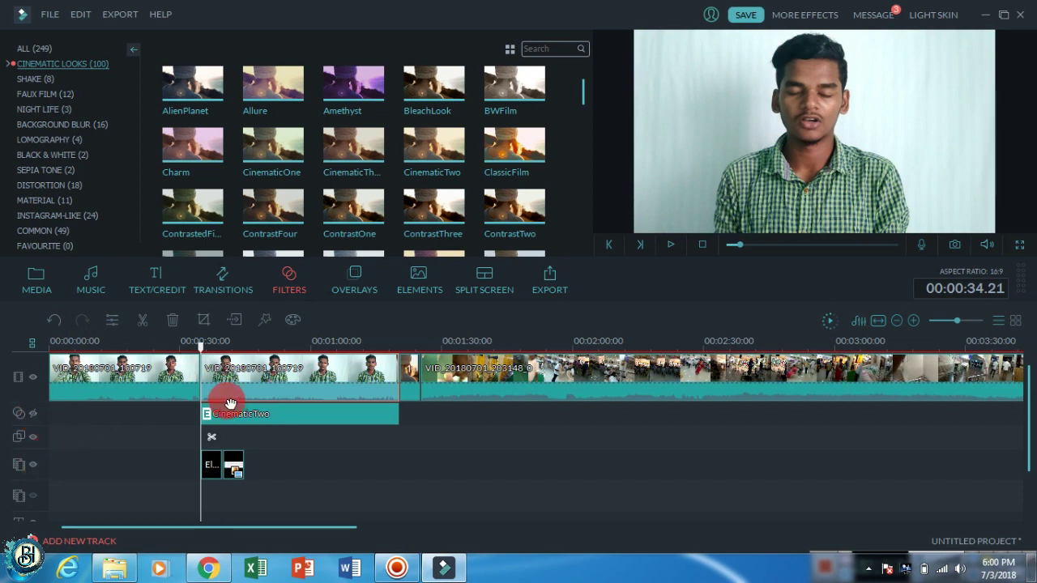
click(219, 344)
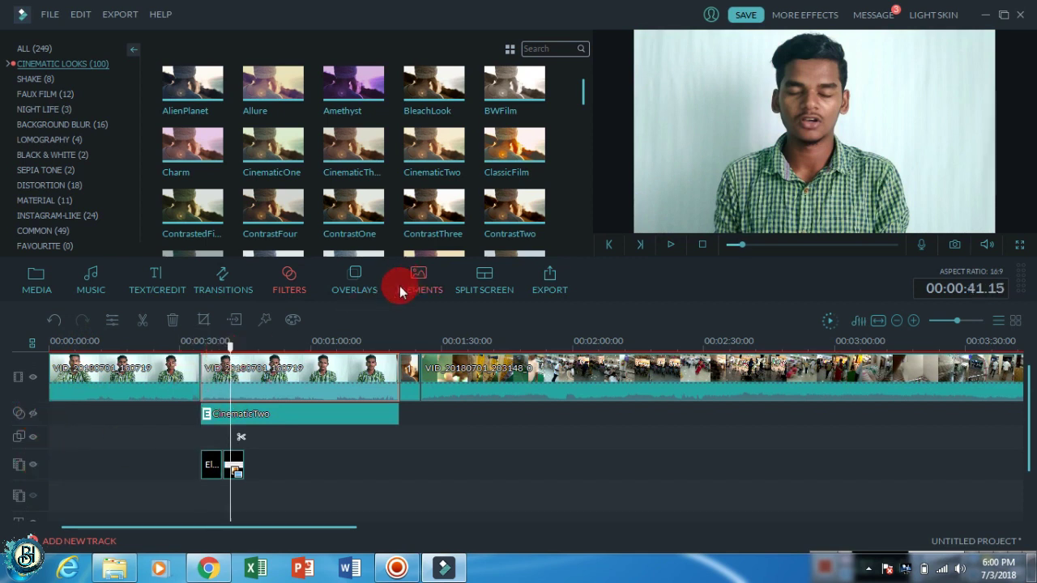
click(33, 464)
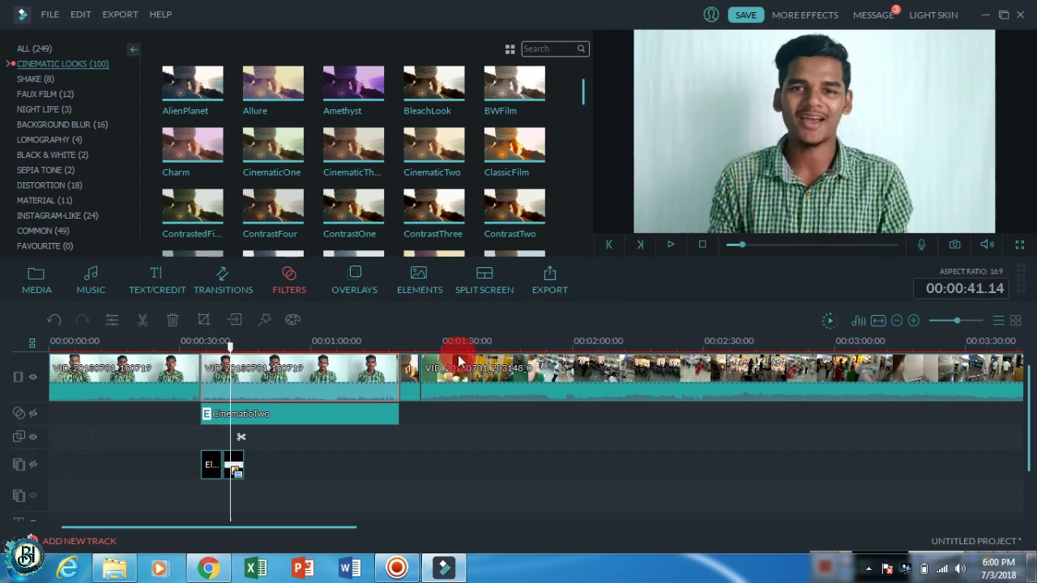
- Revisit the export options, close them without exporting, and show the split screen layouts
click(550, 284)
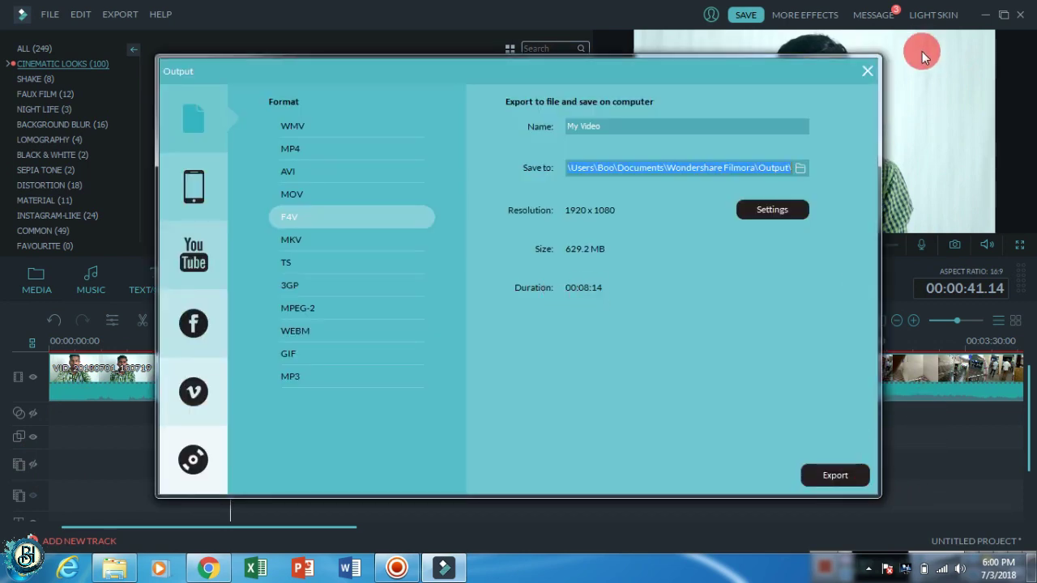
click(869, 71)
click(484, 280)
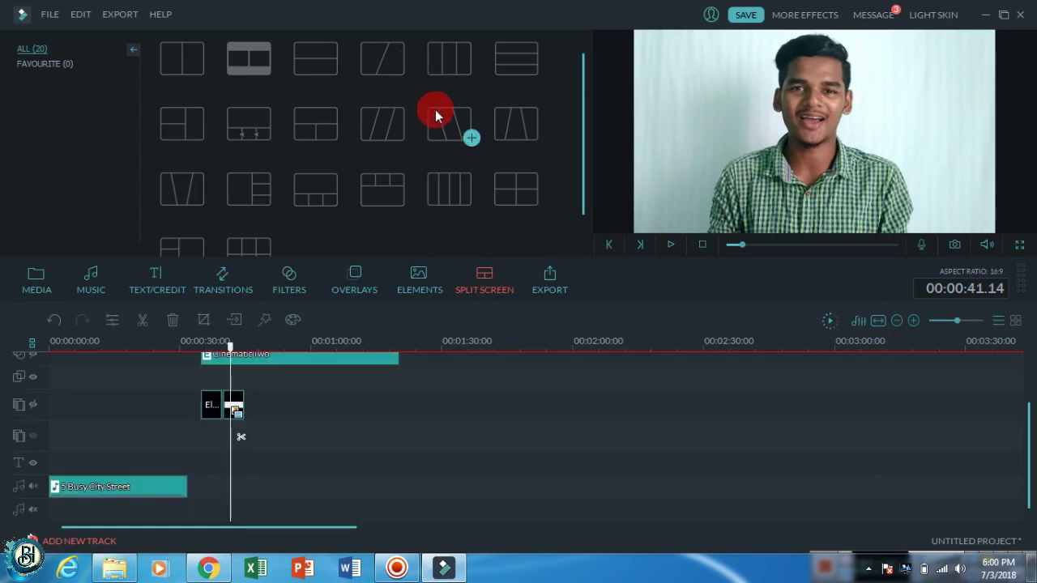